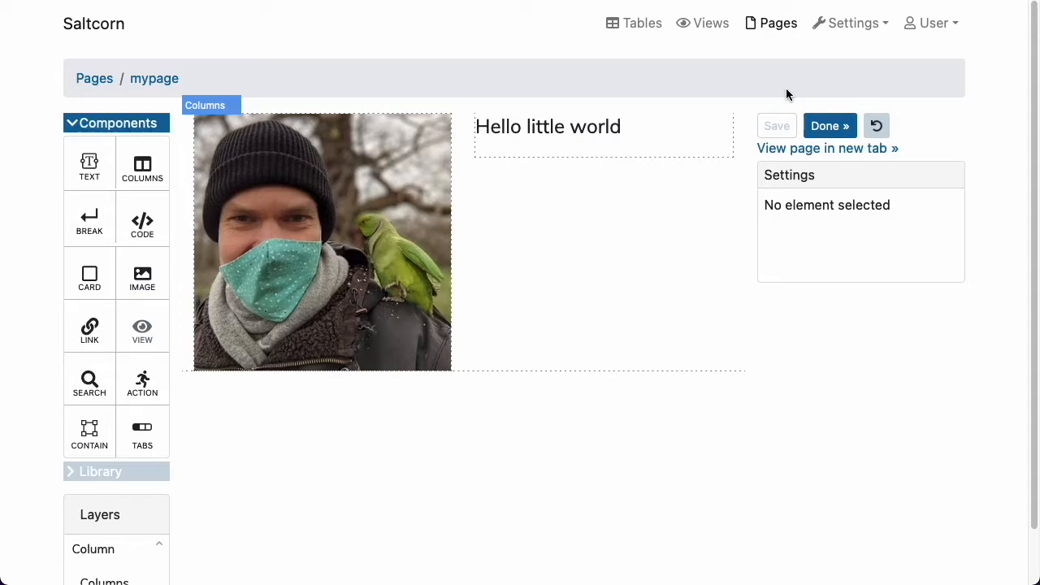
Create a new page named page2 with the minimum role set to user.
left_click(769, 26)
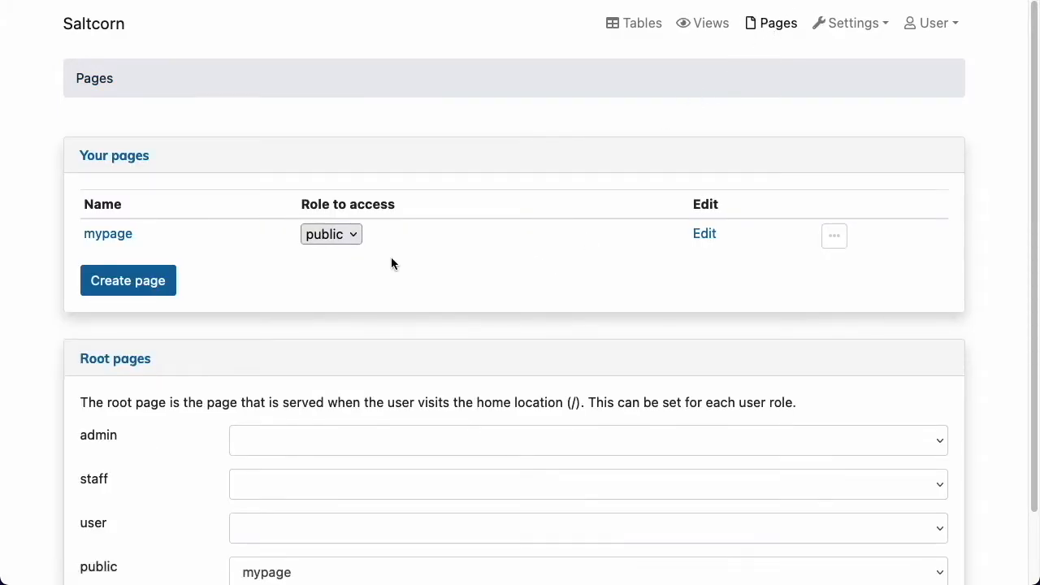
left_click(155, 284)
left_click(432, 203)
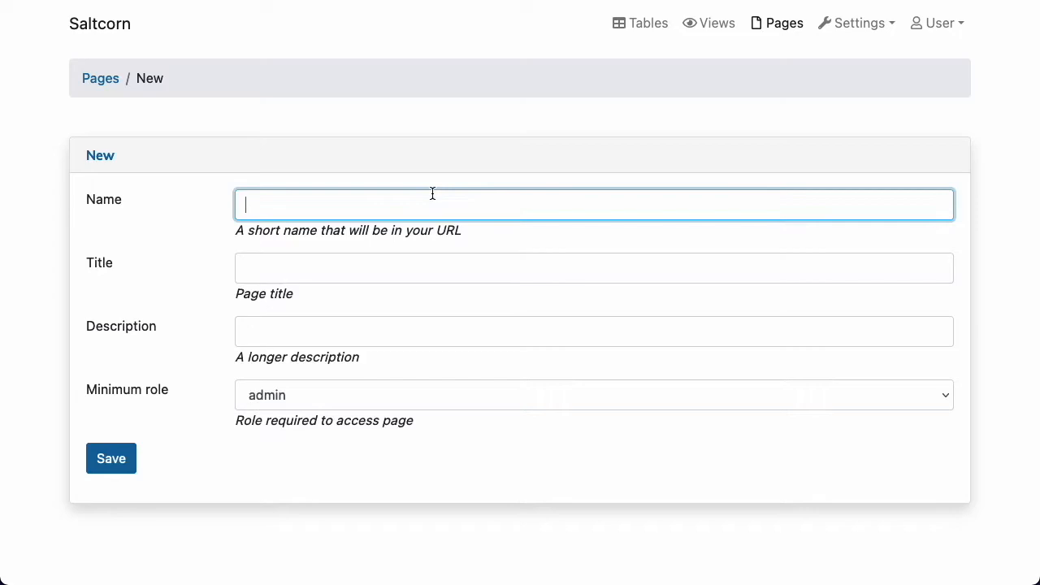
type("page")
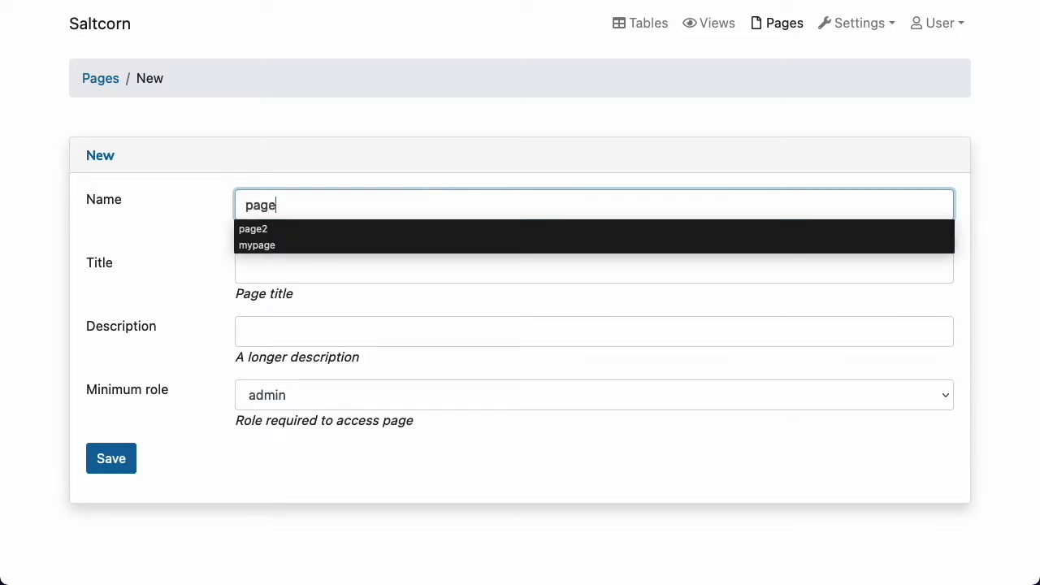
left_click(371, 228)
left_click(379, 396)
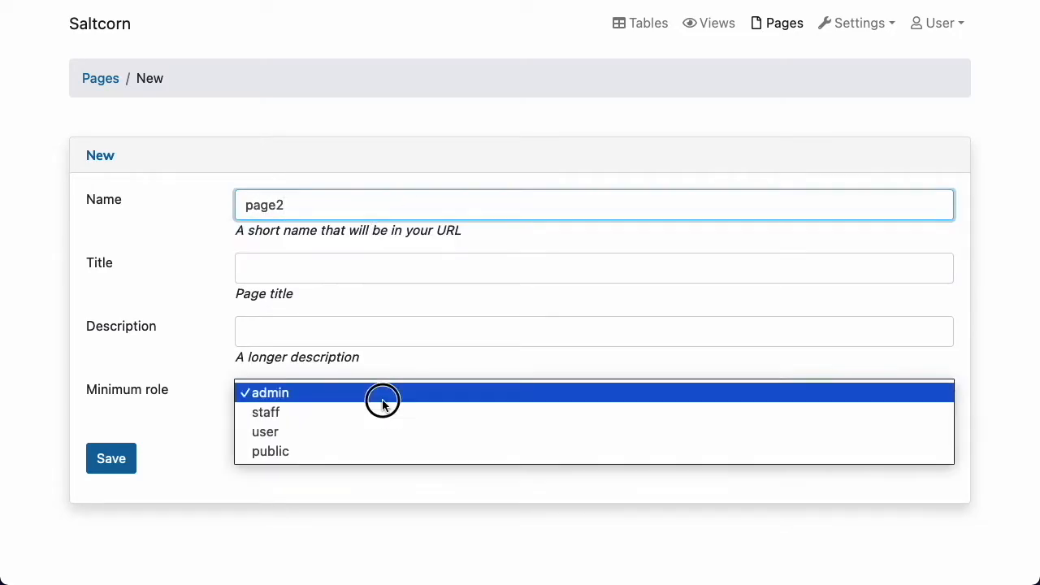
left_click(344, 431)
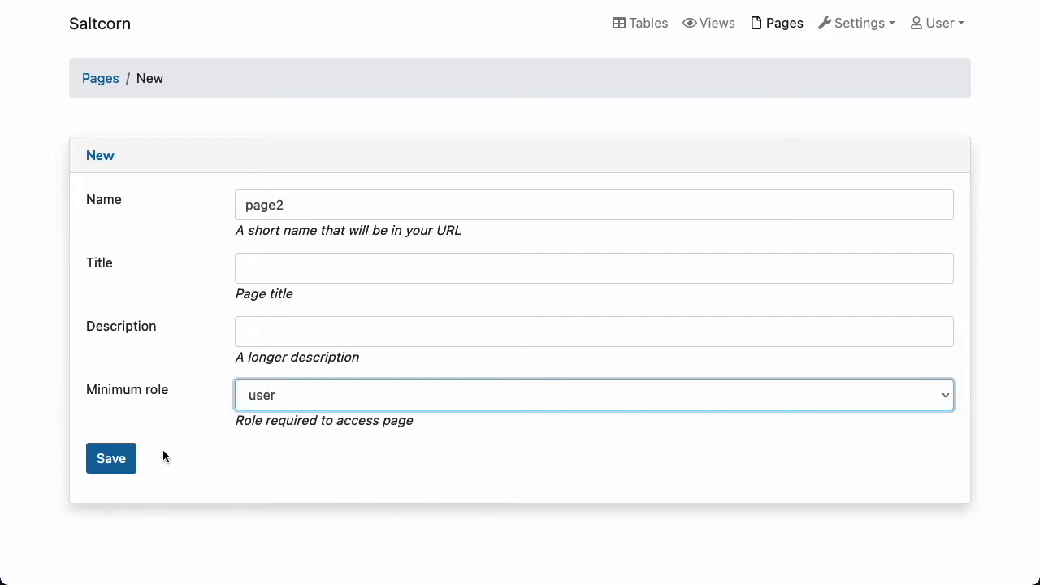
left_click(105, 464)
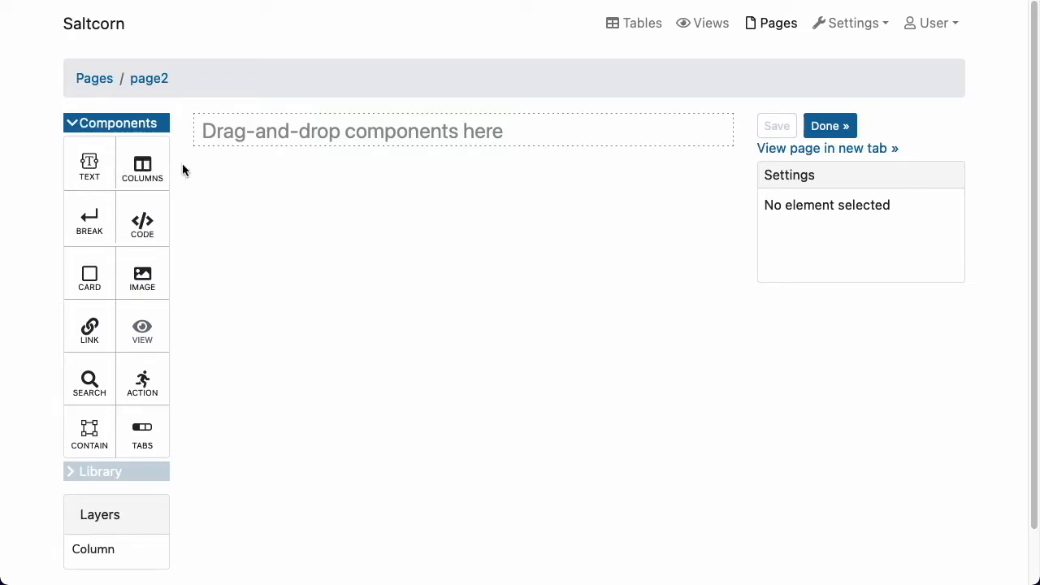
Add a Columns component to the empty page and set its number of columns to 3.
left_click(144, 170)
left_click_drag(144, 169, 319, 145)
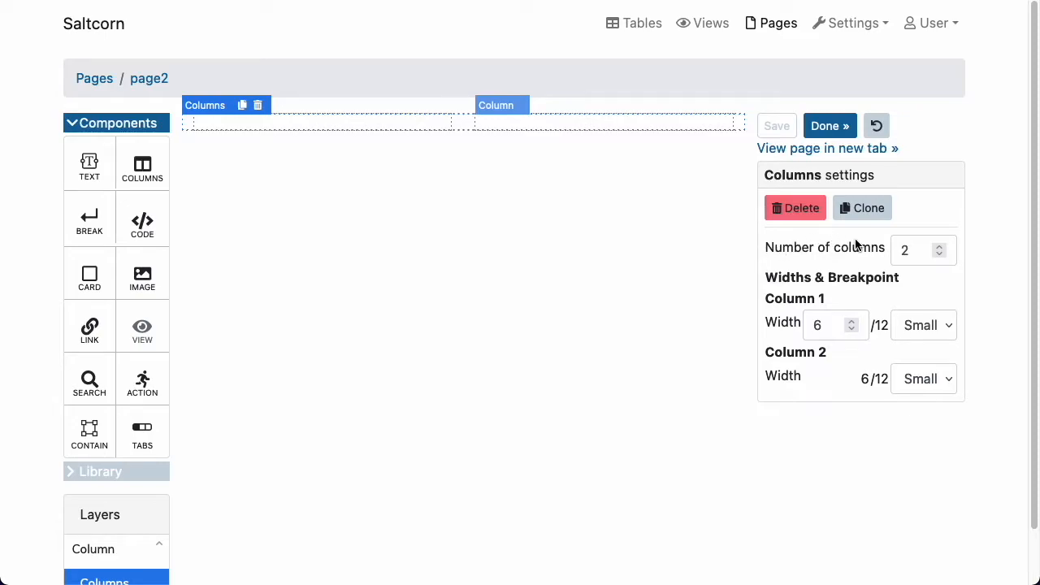
left_click(940, 251)
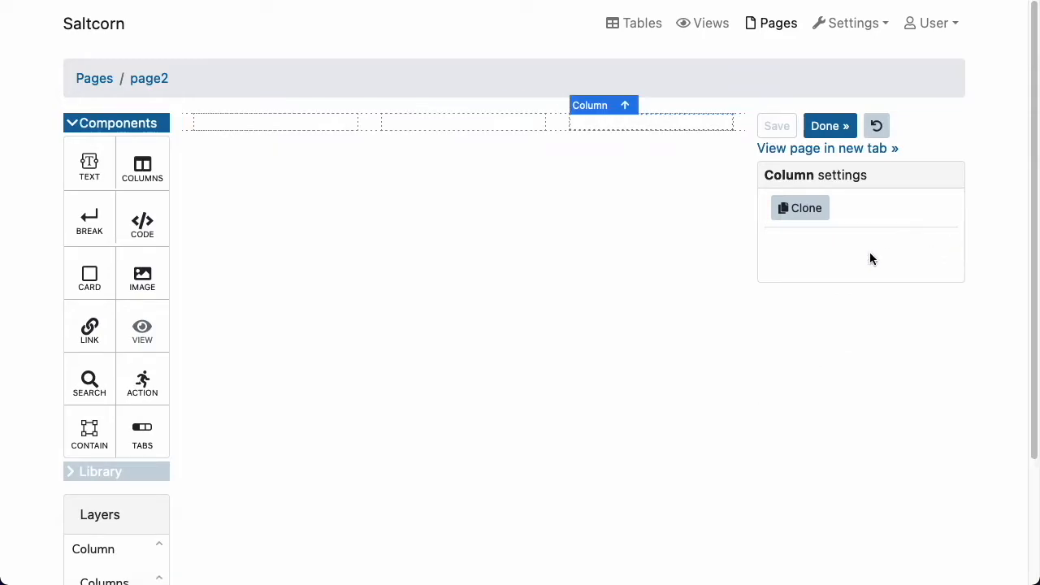
left_click(558, 122)
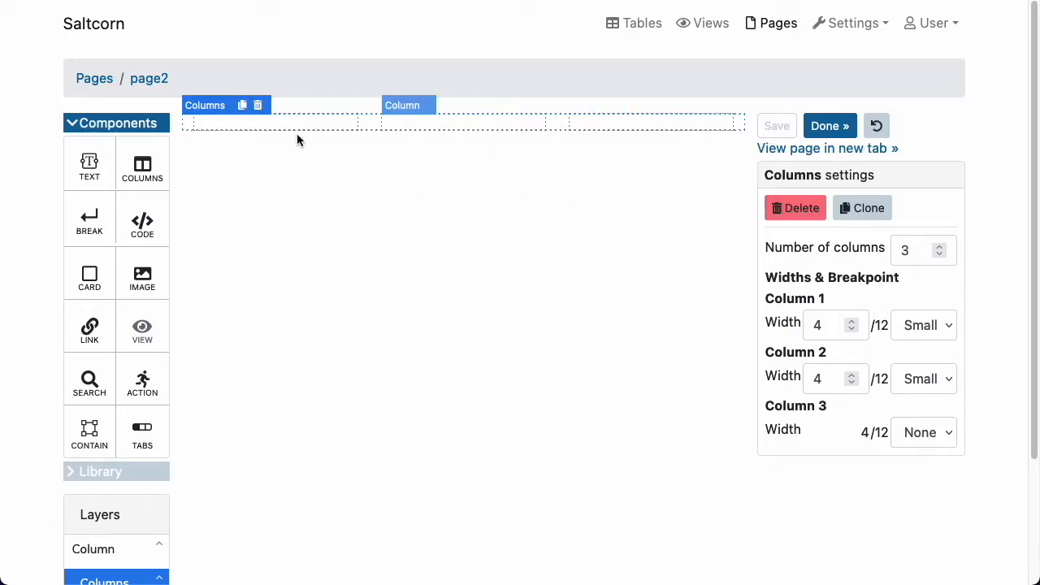
Place a Text component in each of the three columns.
left_click_drag(86, 169, 247, 121)
left_click_drag(91, 159, 433, 120)
left_click_drag(105, 162, 650, 129)
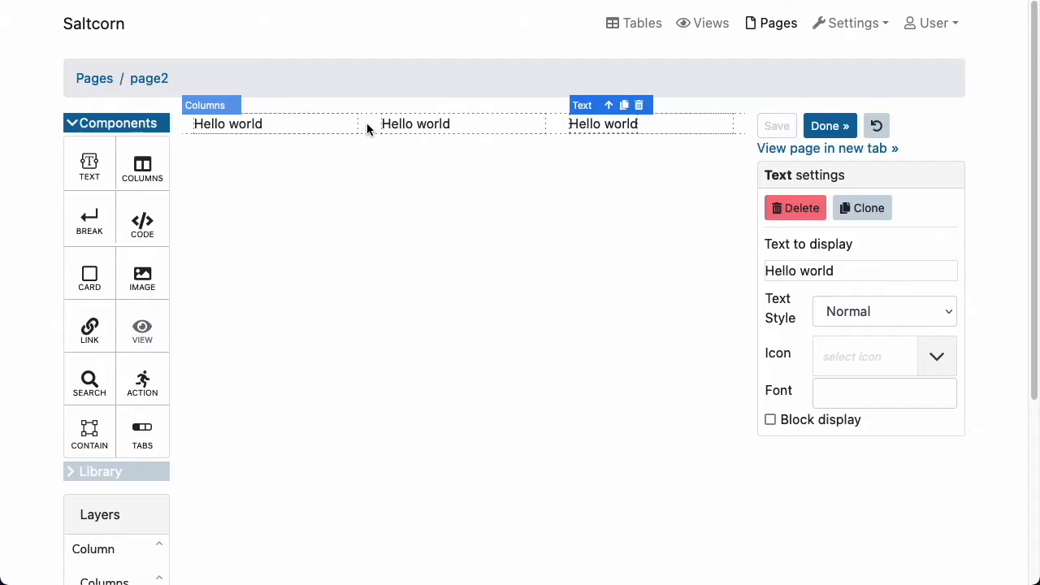
Set the width of column 1 to 6 and of column 2 to 3 out of 12.
left_click(366, 126)
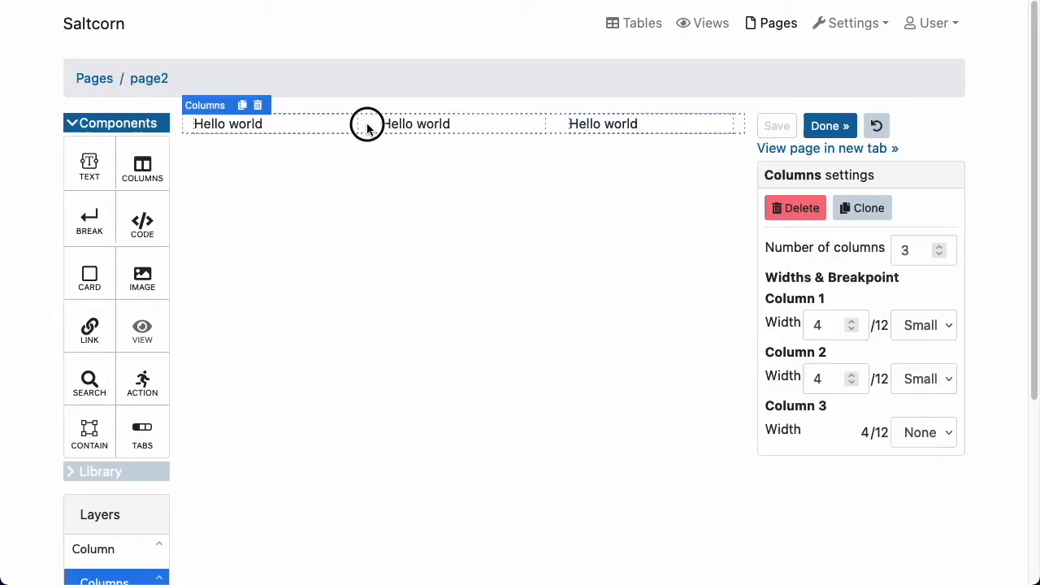
left_click(851, 321)
left_click(851, 321)
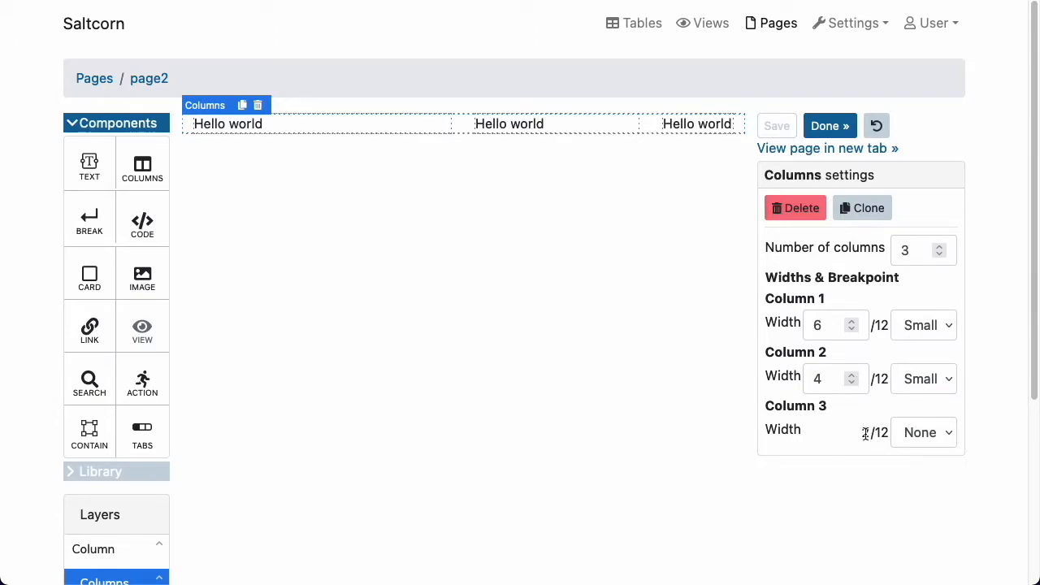
left_click(852, 383)
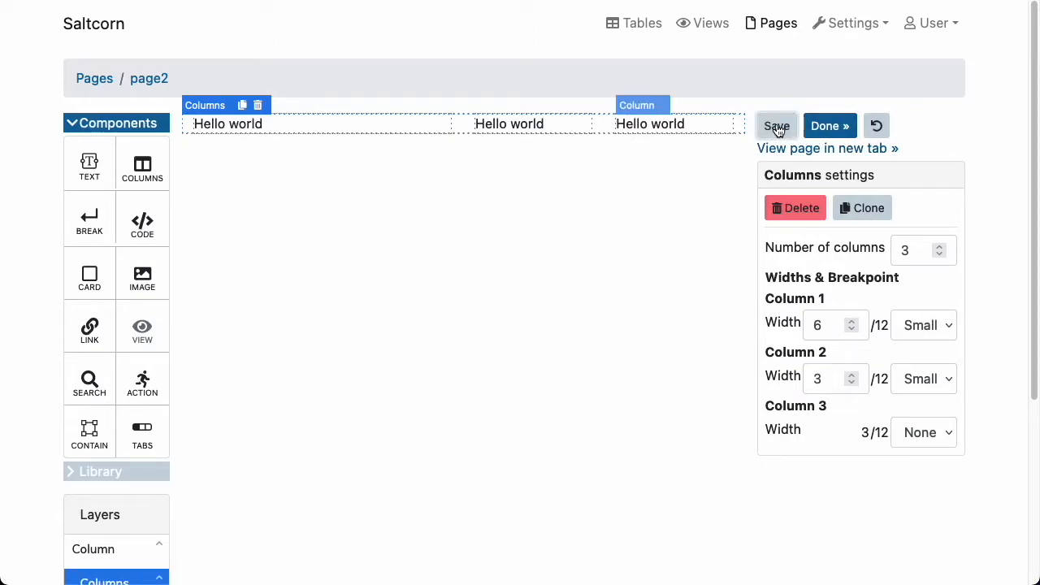
Save page2, view it in a new tab, and return to the page editor.
left_click(778, 128)
left_click(803, 149)
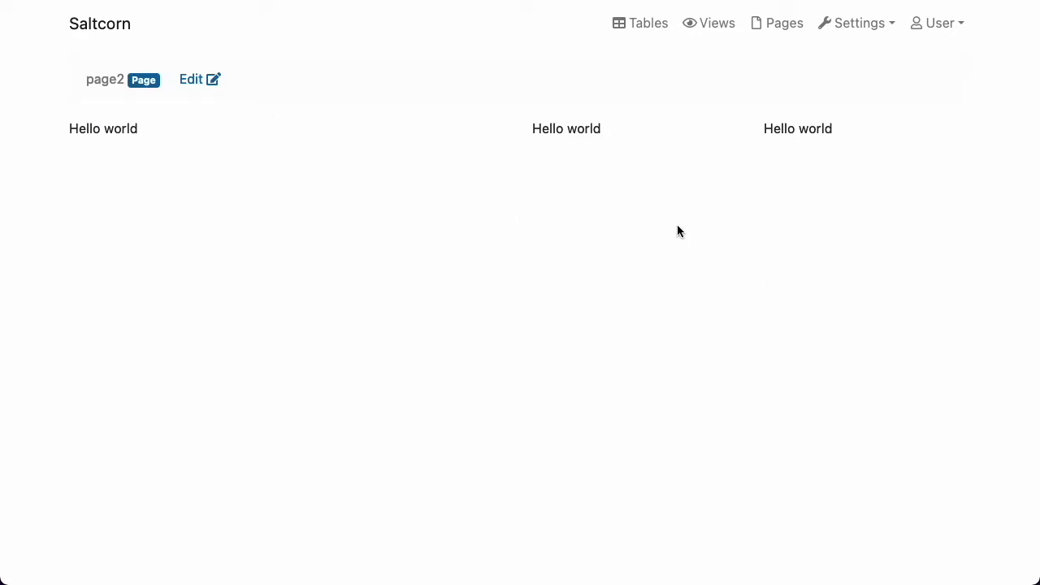
key("super+w")
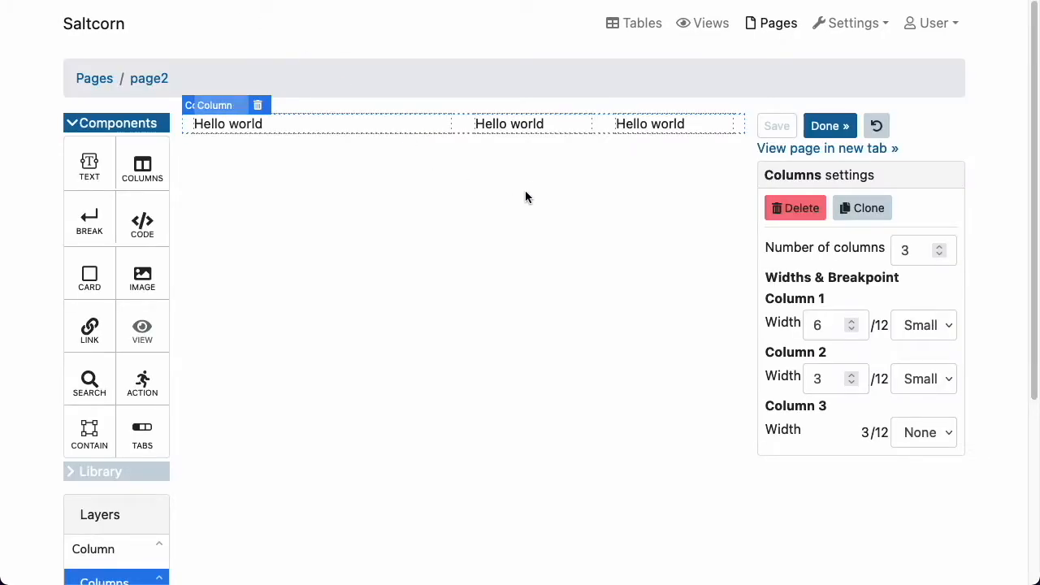
Change the text in the middle column to "Hello world 1".
left_click(552, 123)
left_click(544, 123)
left_click(543, 122)
key("Right")
type("1")
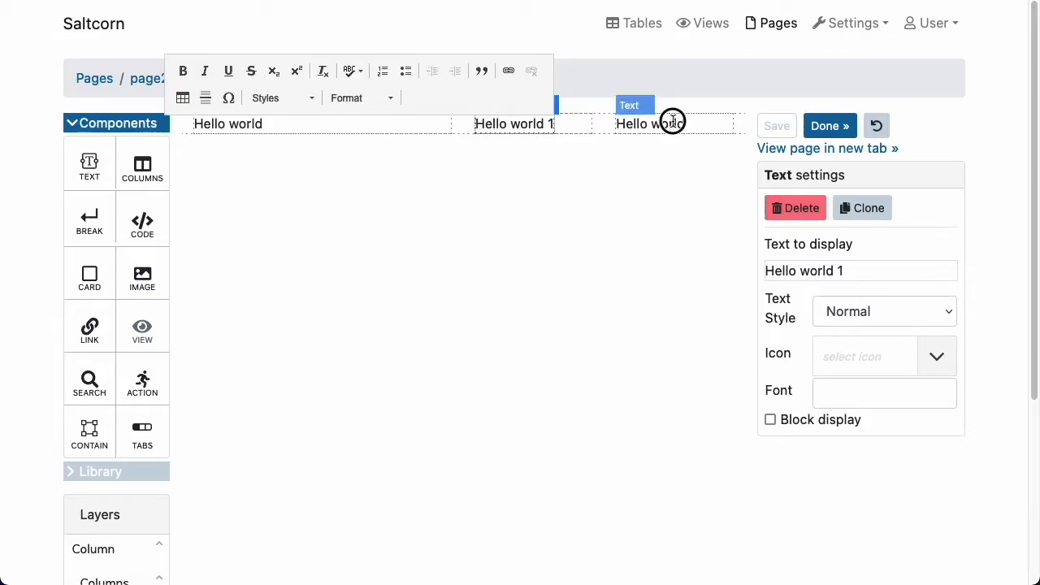
Change the text in the third column to "Hello world 2" and save the page.
left_click(672, 122)
left_click(675, 124)
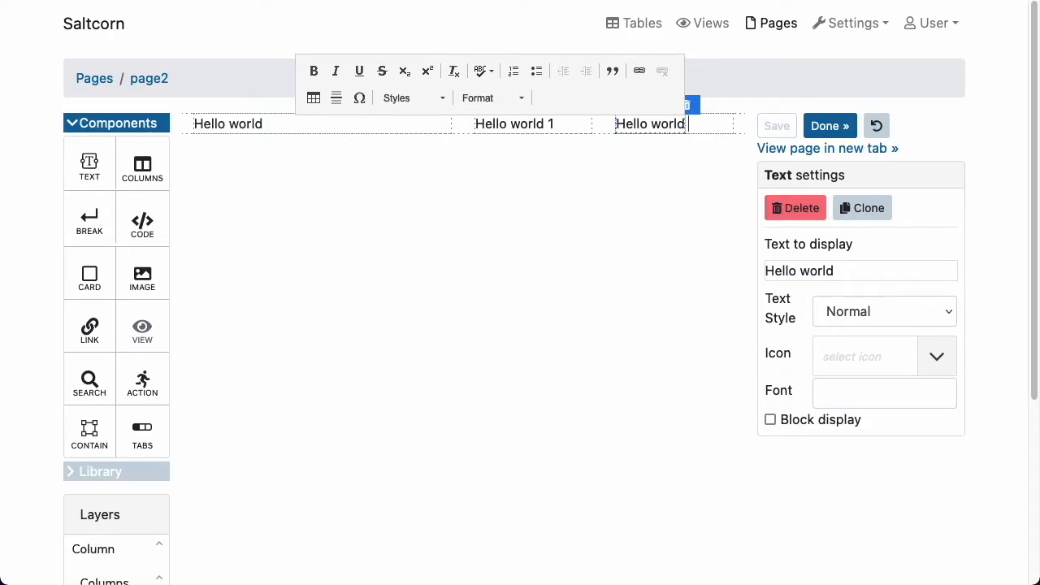
type("2")
left_click(649, 186)
left_click(777, 126)
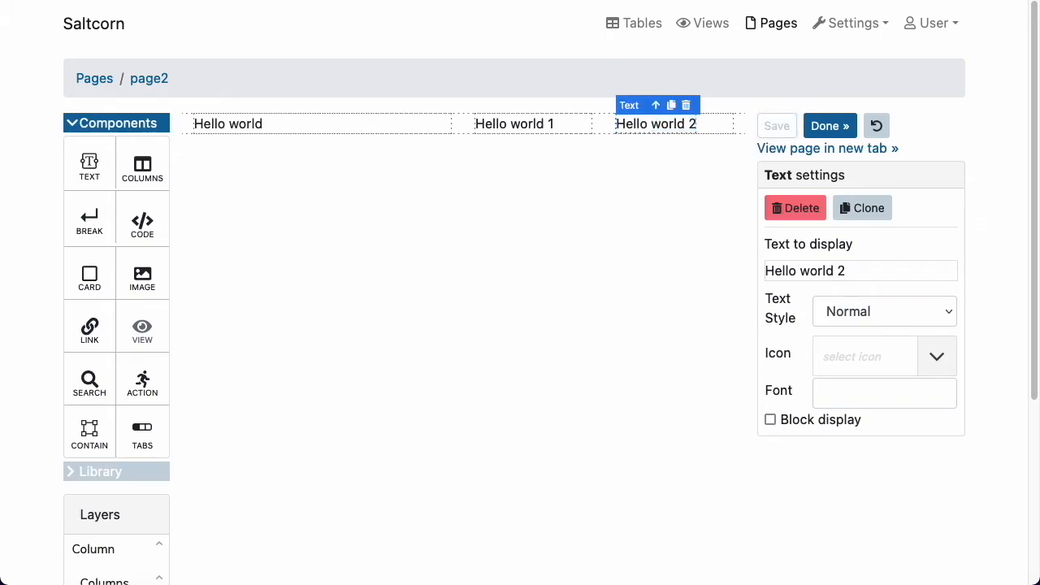
View page2 in a new tab and inspect it with the browser's developer tools.
left_click(829, 126)
left_click(73, 2)
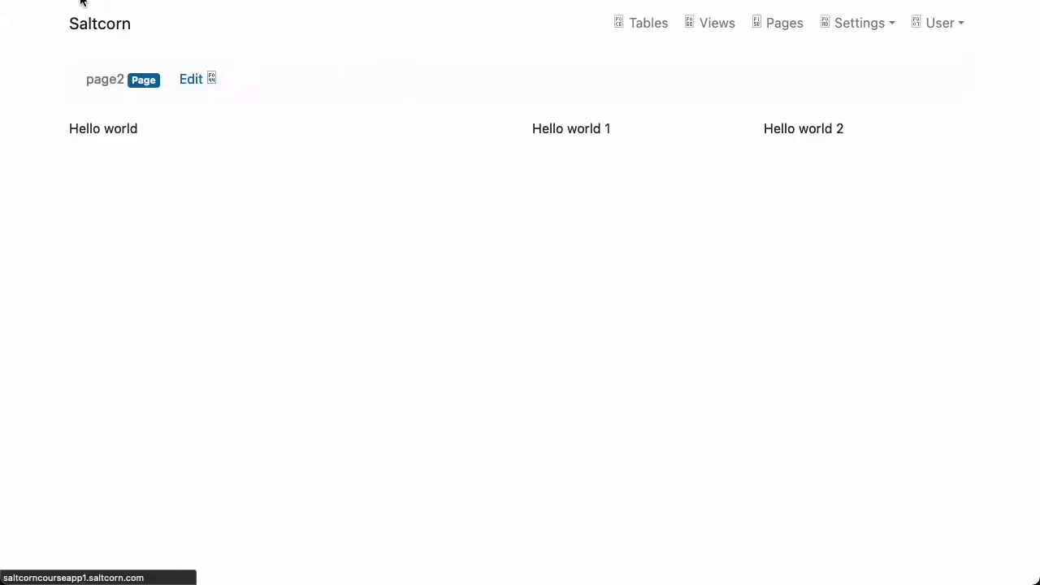
right_click(785, 260)
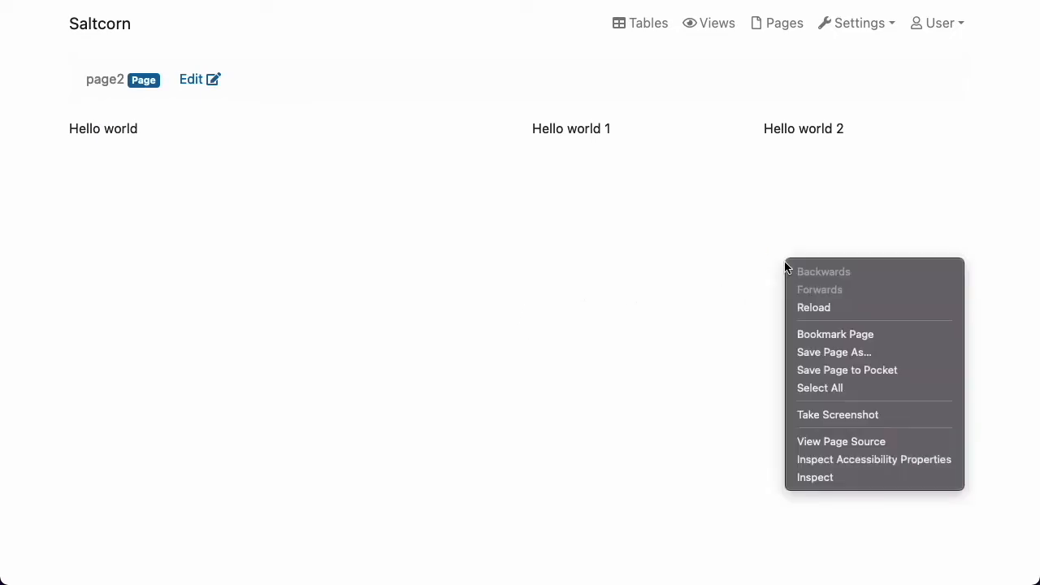
left_click(679, 255)
right_click(680, 260)
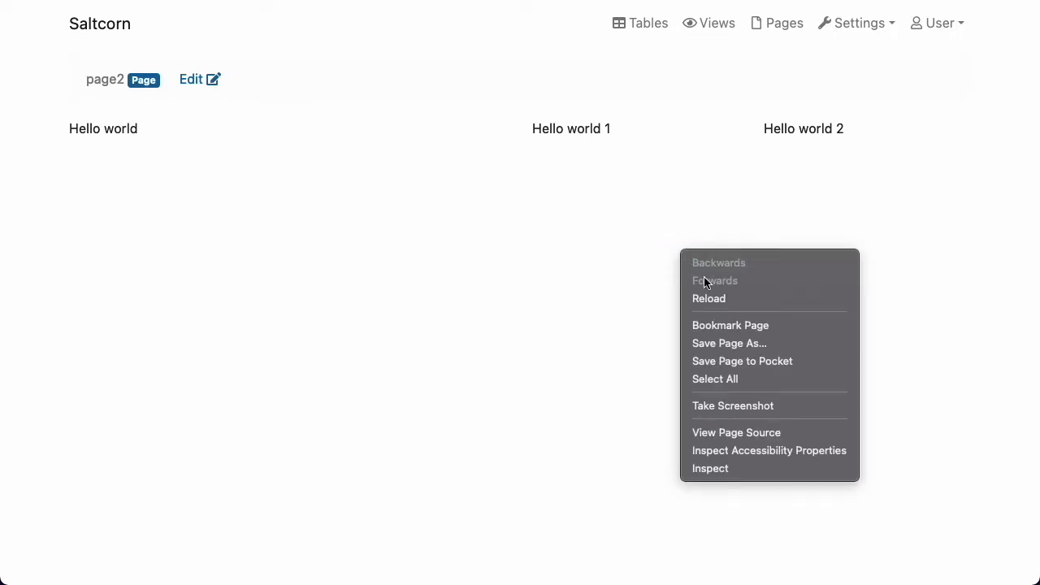
left_click(727, 470)
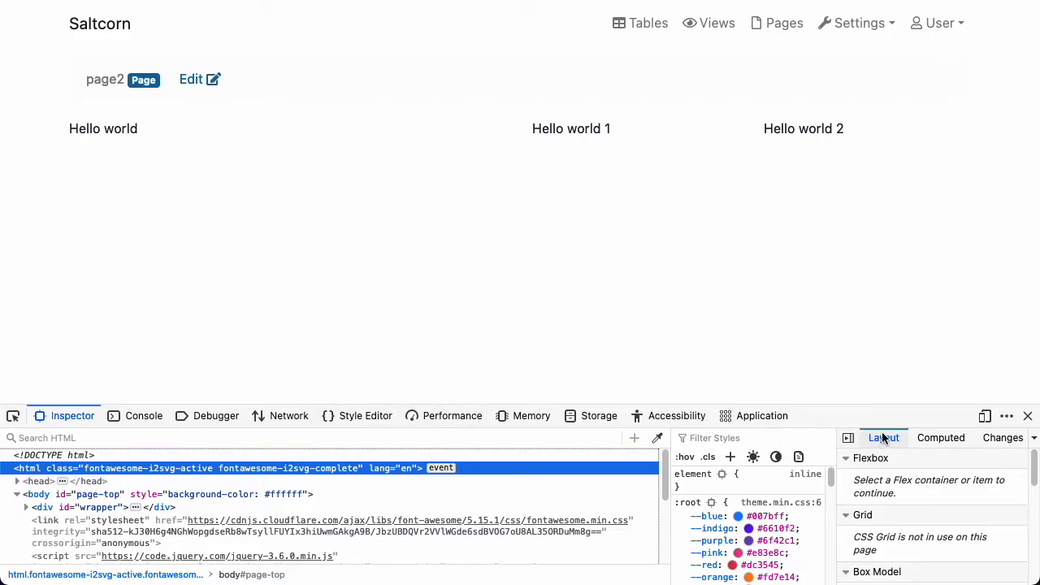
Turn on responsive design mode for the page and dock the developer tools to the right.
left_click(983, 417)
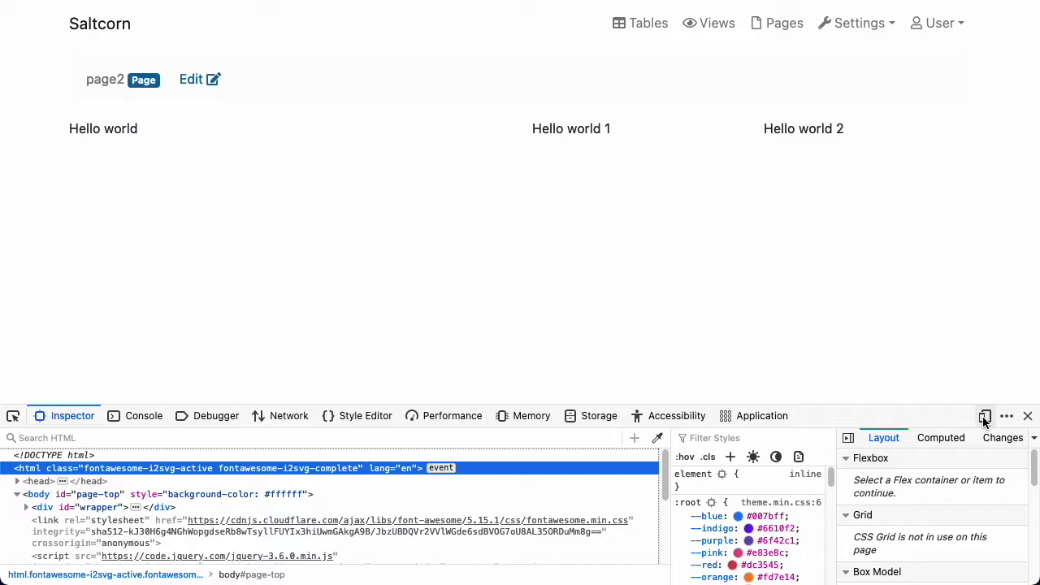
left_click(984, 416)
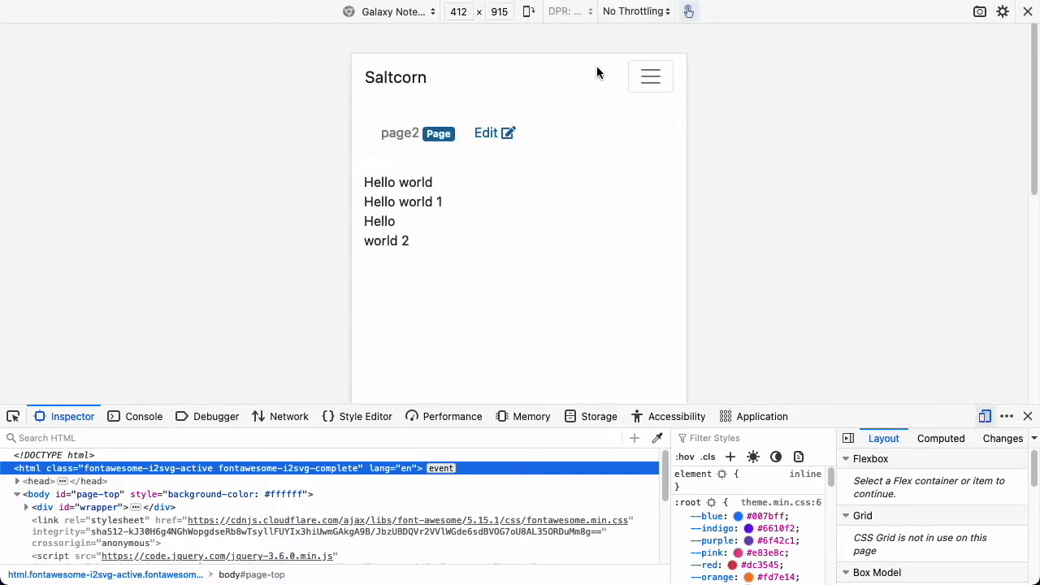
left_click(1010, 418)
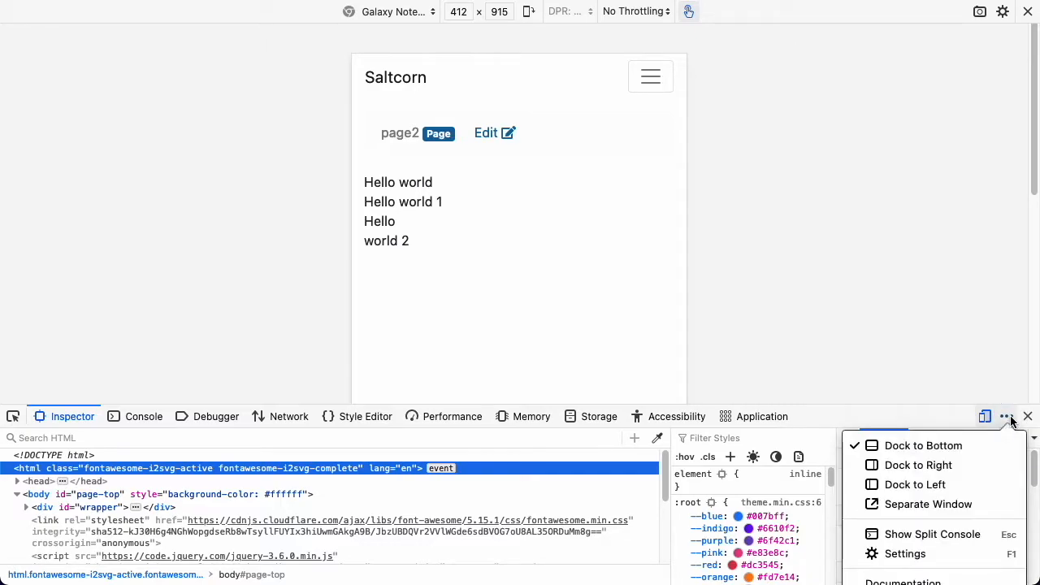
left_click(953, 467)
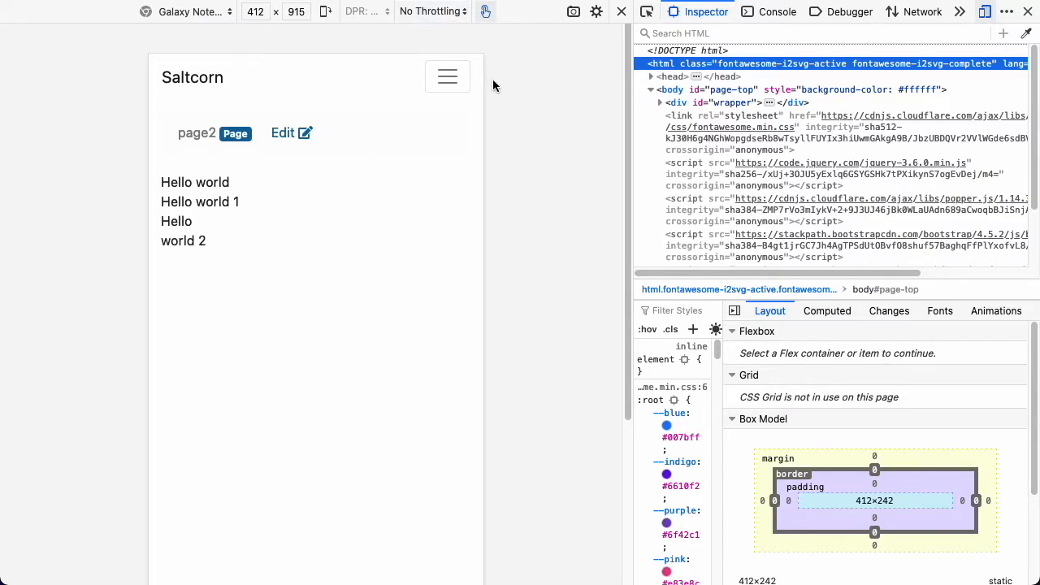
left_click(226, 14)
left_click(224, 16)
left_click(225, 16)
left_click(224, 17)
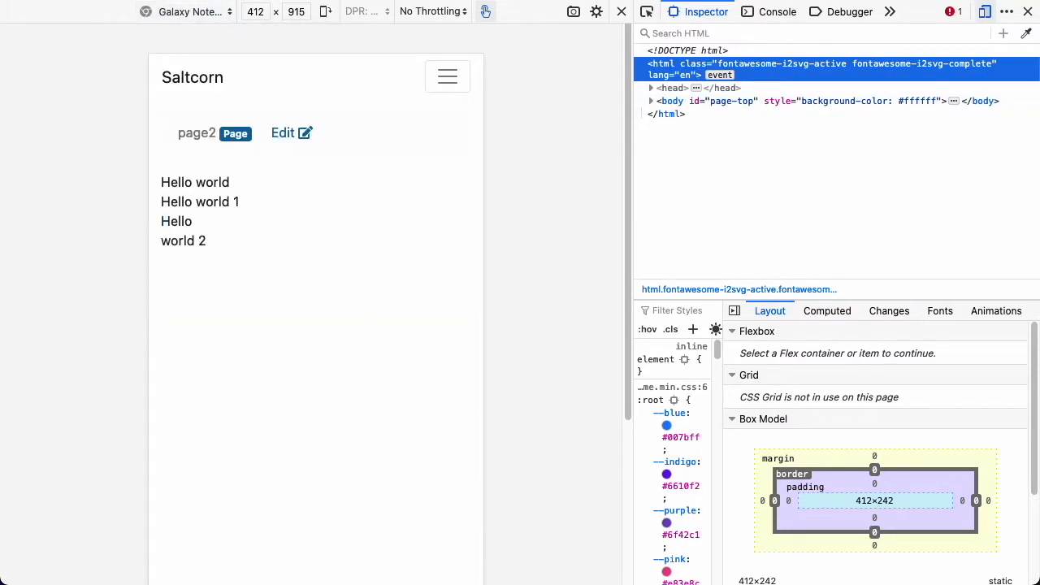
left_click(984, 12)
left_click(984, 11)
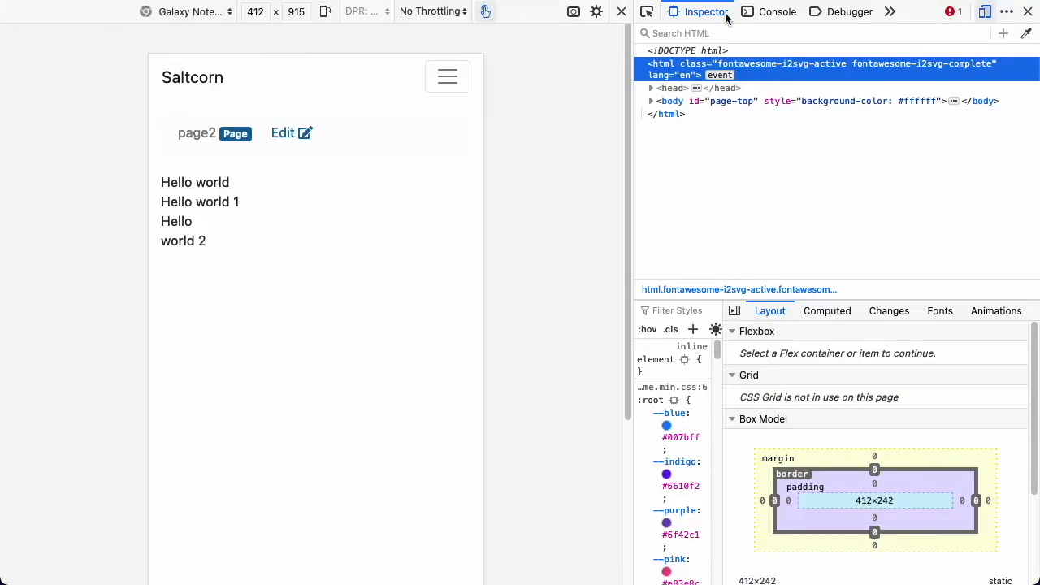
Preview page2 as it appears on the iPhone 11 Pro iOS 14.6 and on the iPad.
left_click(206, 15)
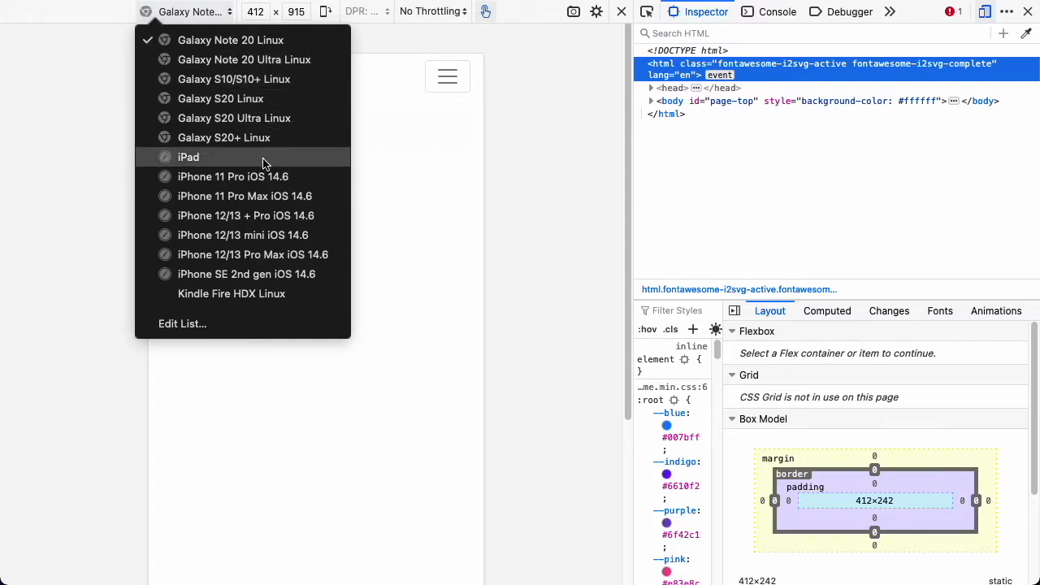
left_click(235, 176)
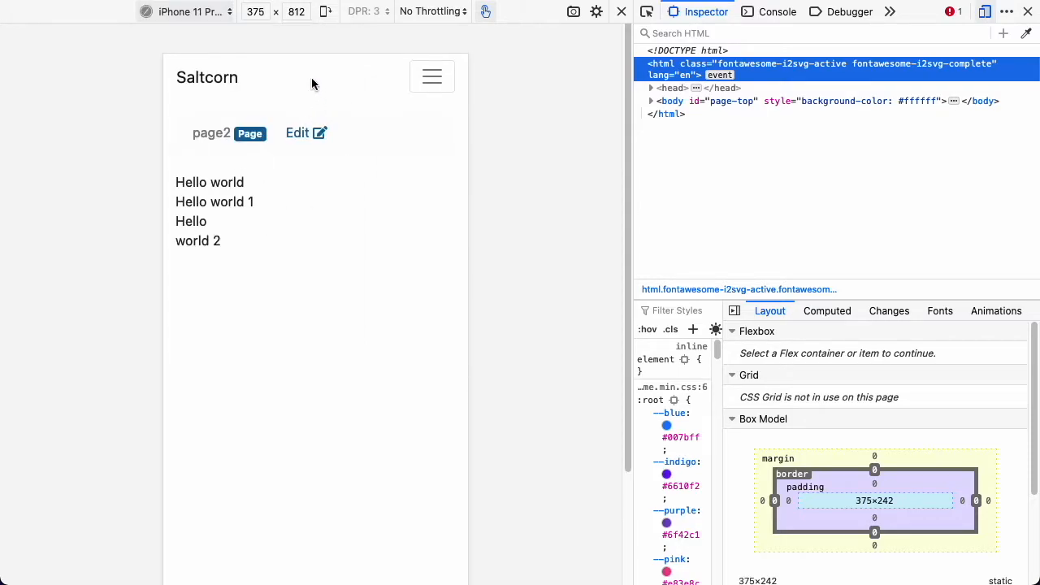
left_click(185, 13)
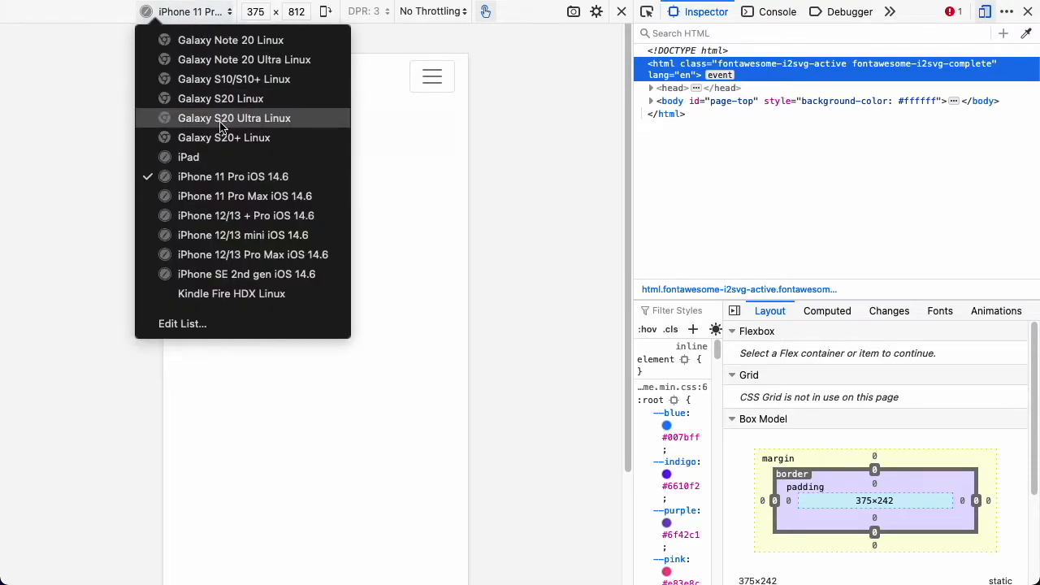
left_click(217, 160)
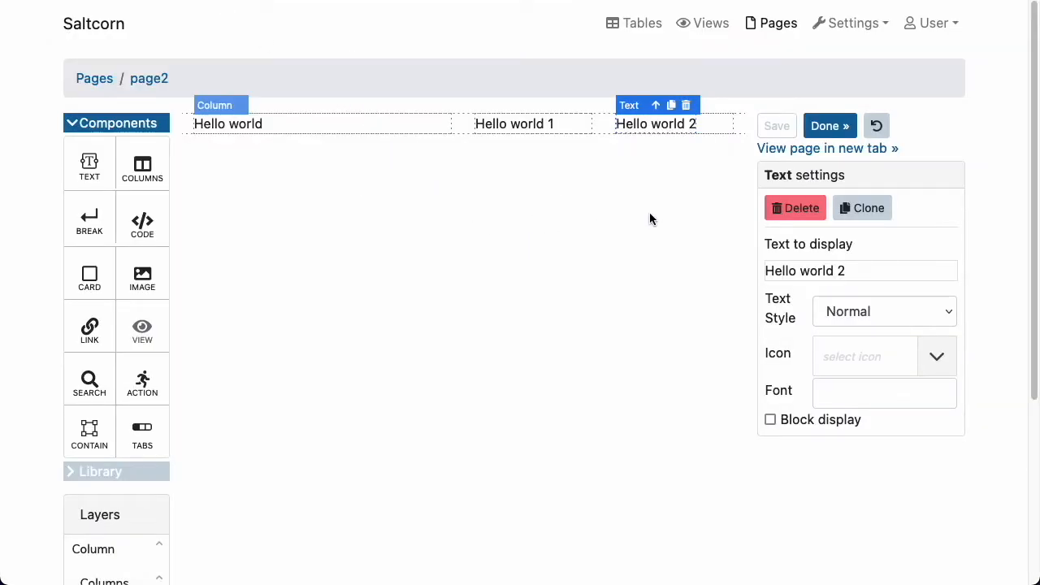
Set the breakpoint of all three columns to Large and save the page.
left_click(461, 123)
left_click(955, 325)
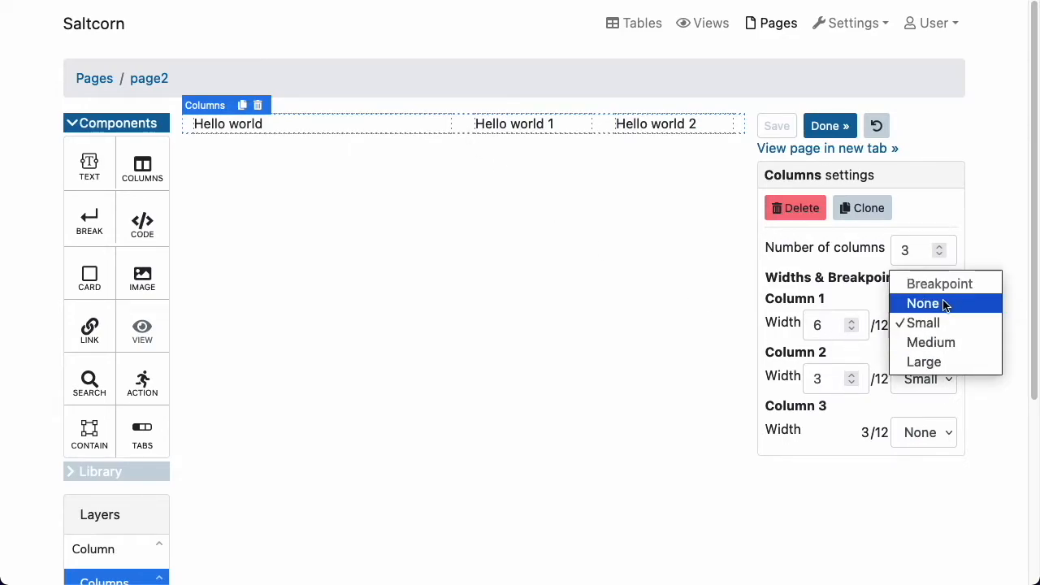
left_click(939, 364)
left_click(922, 384)
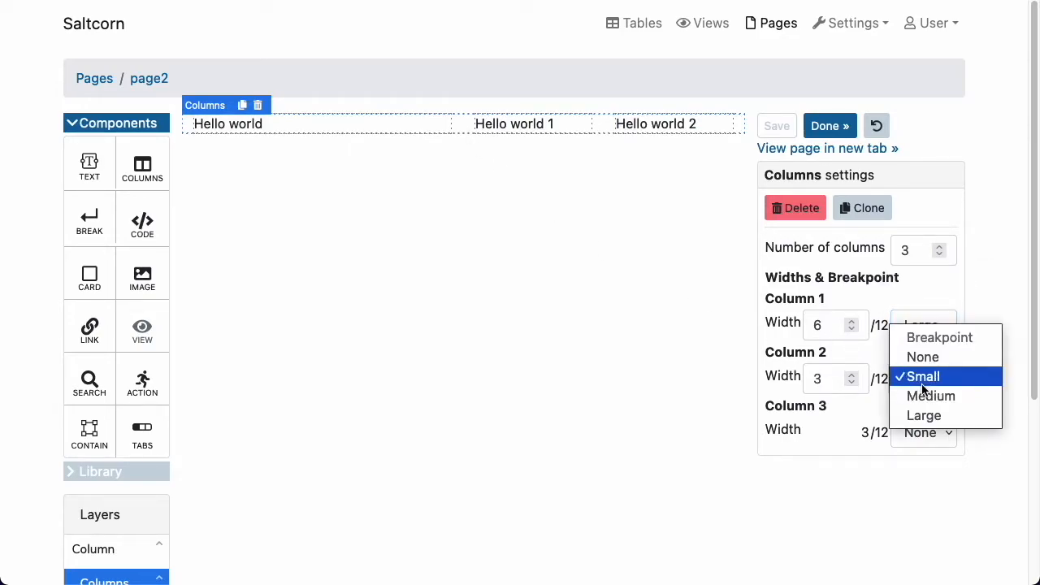
left_click(930, 416)
left_click(932, 443)
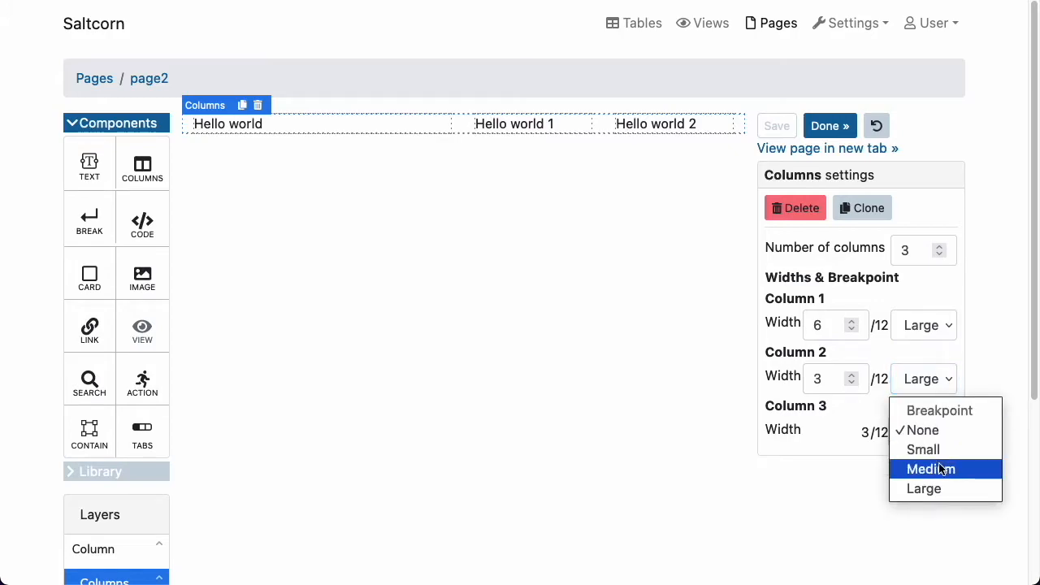
left_click(935, 490)
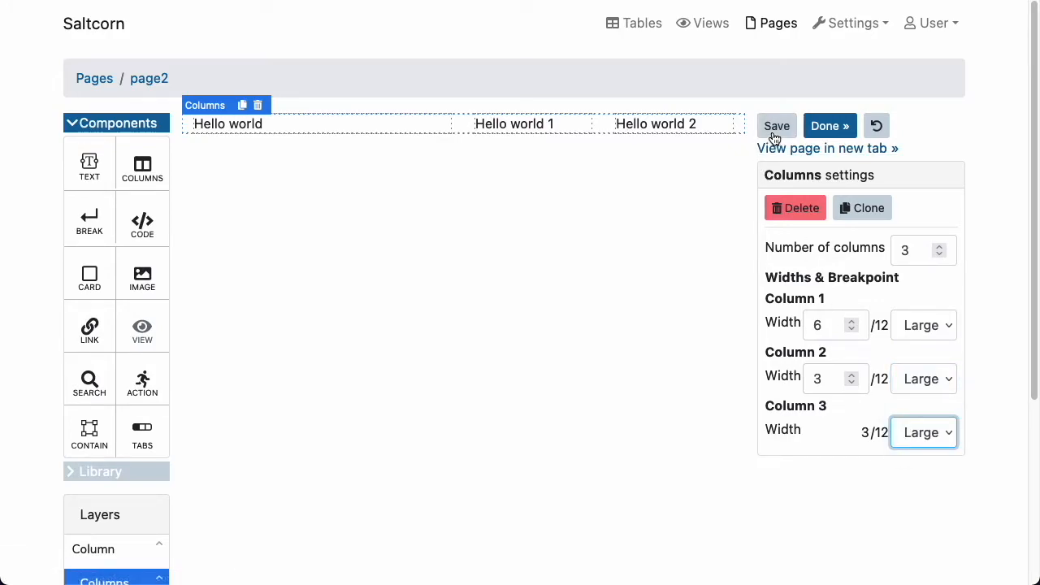
left_click(774, 135)
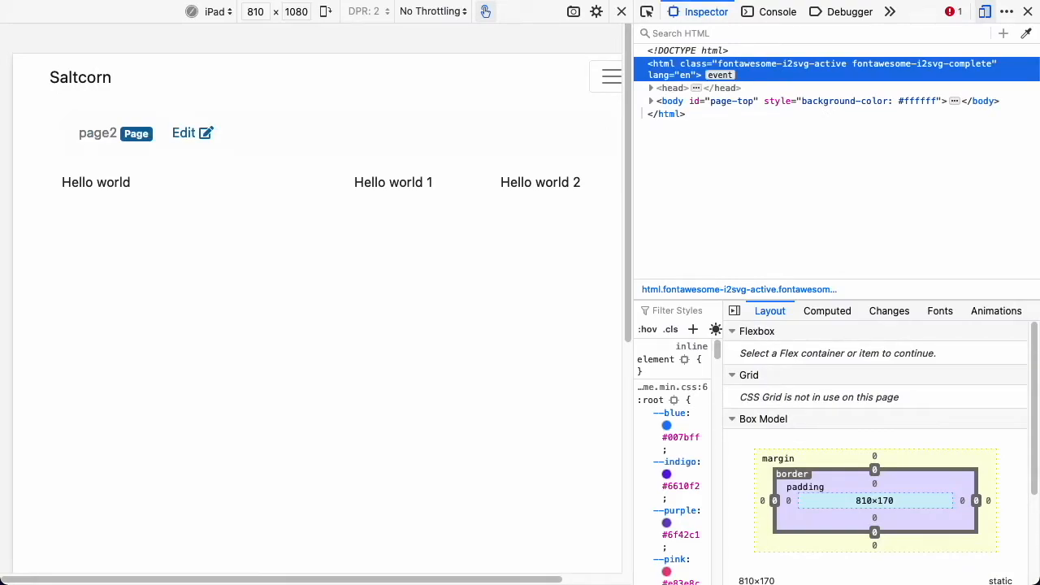
Return to the page editor and change the text in the first column to "Hello there".
left_click(81, 1)
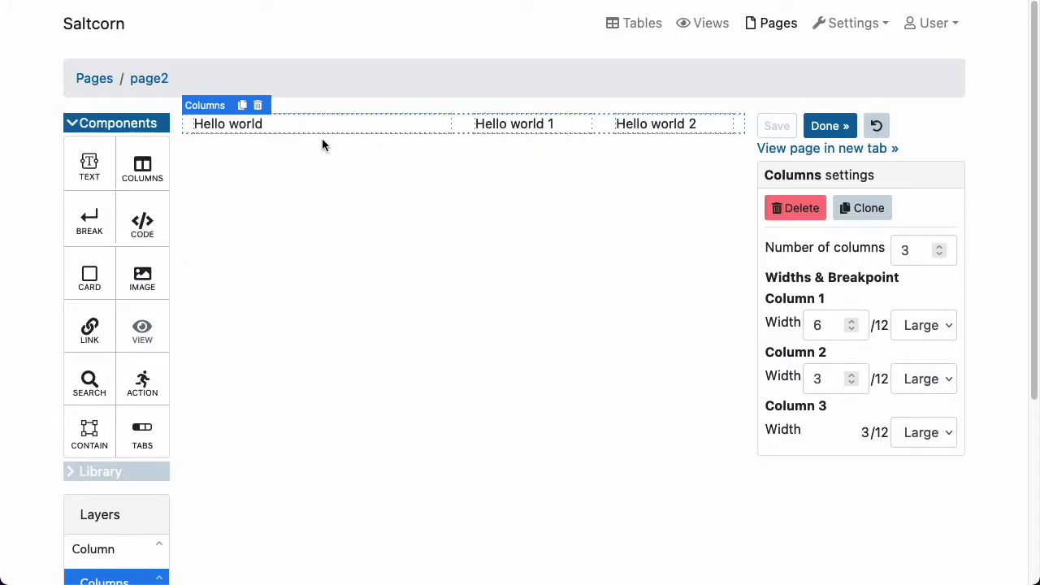
left_click(248, 126)
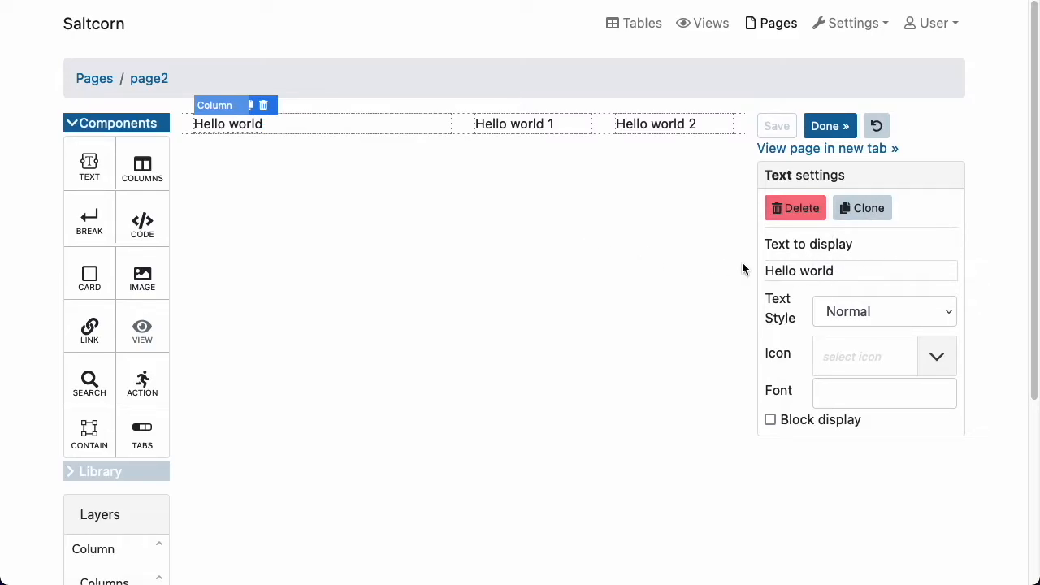
left_click(817, 271)
double_click(816, 271)
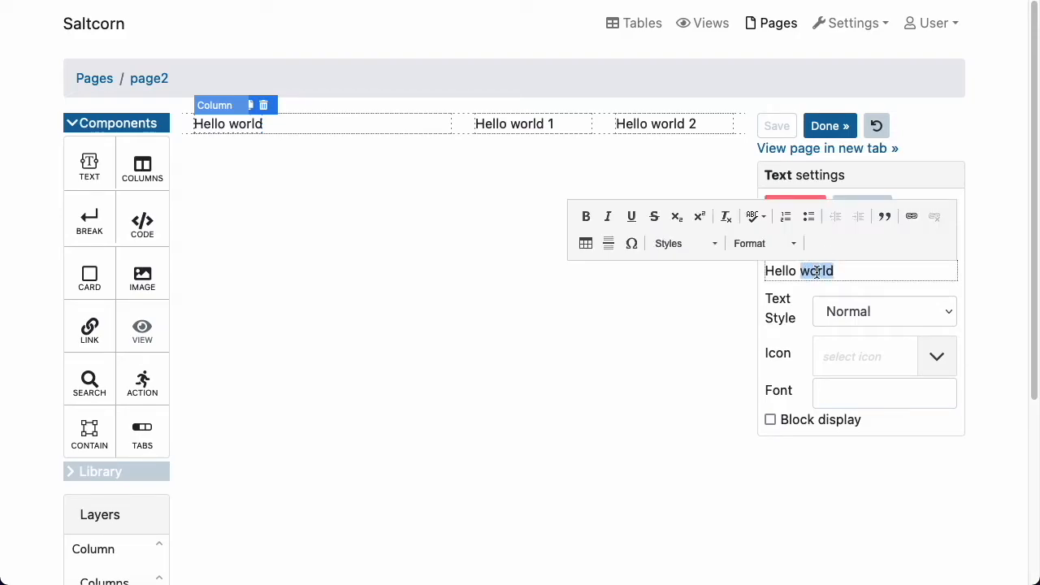
left_click(850, 287)
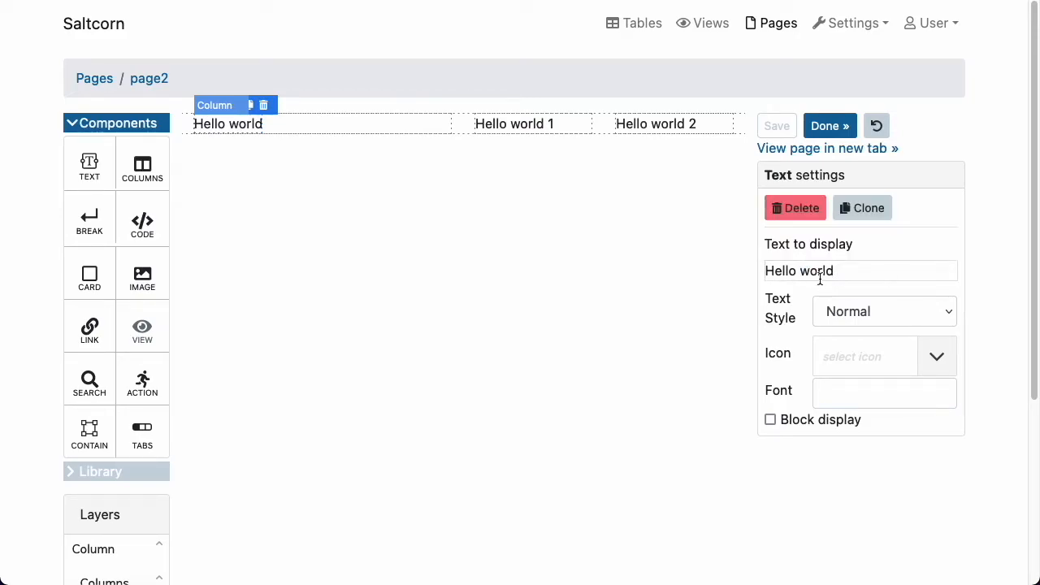
left_click(817, 270)
double_click(816, 270)
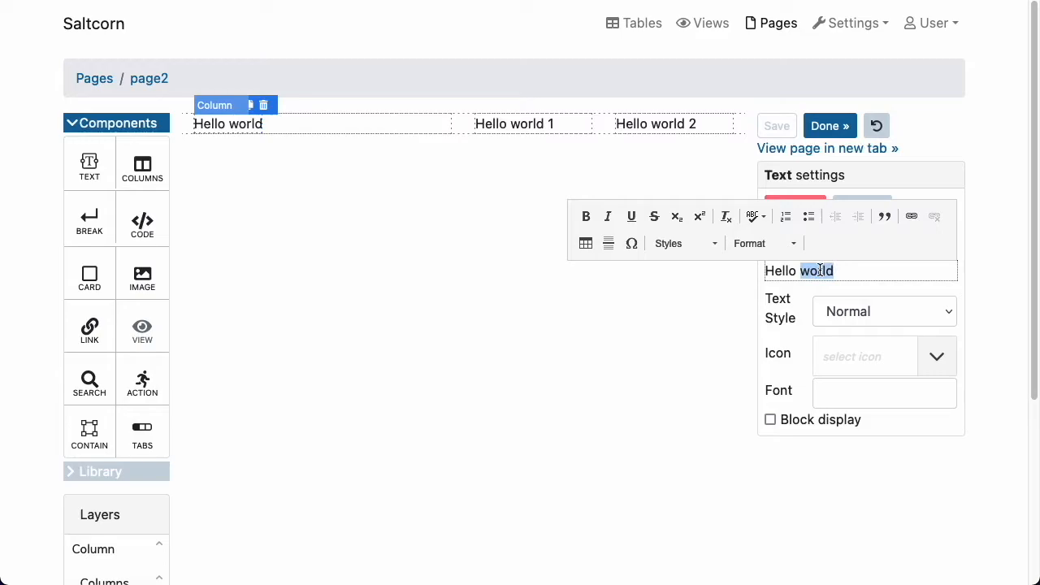
type("there")
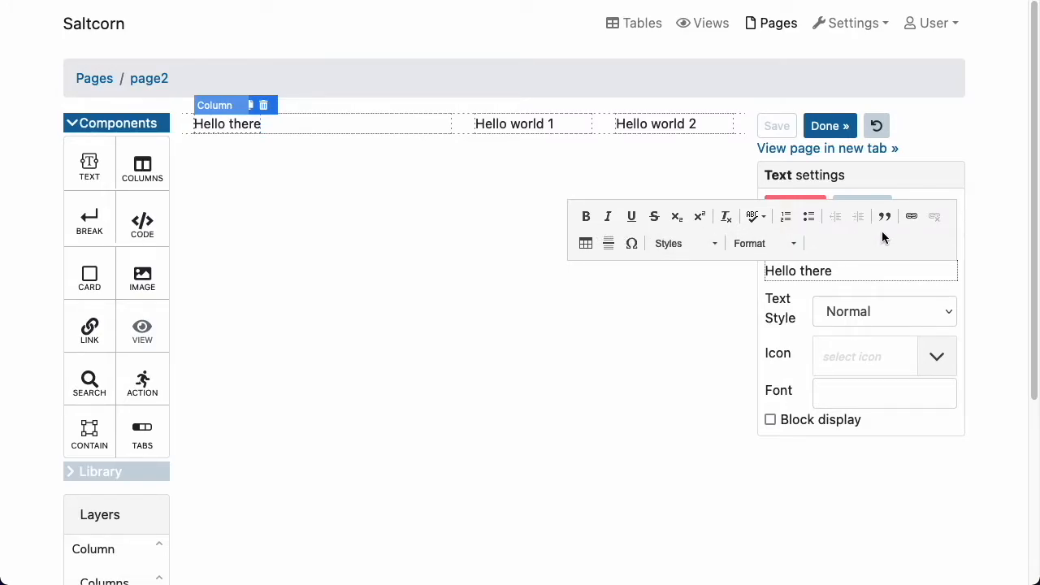
Make the word "there" bold and the word "Hello" italic in the first column's text.
double_click(802, 276)
left_click(593, 225)
double_click(770, 270)
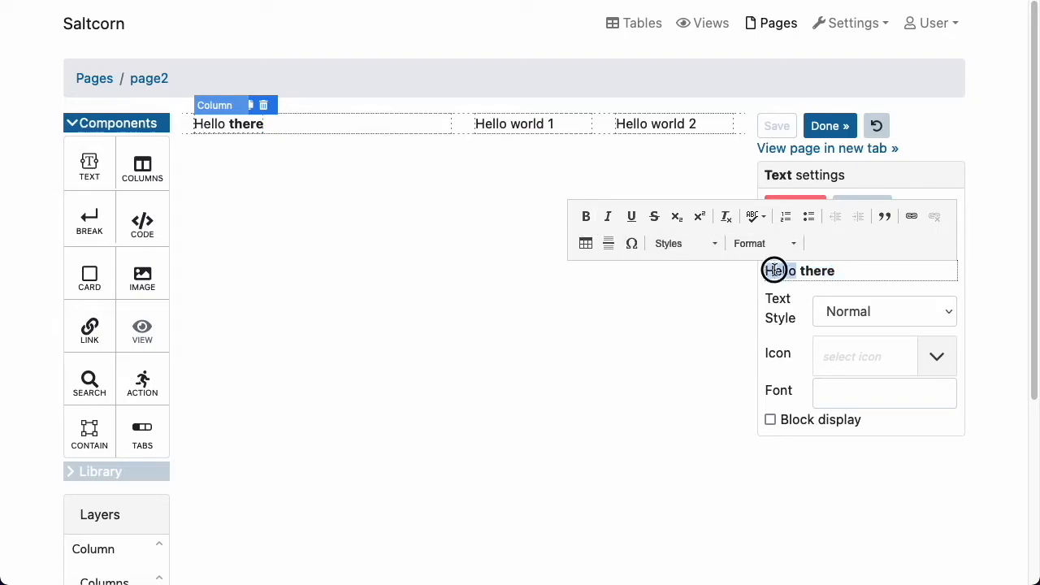
left_click(609, 222)
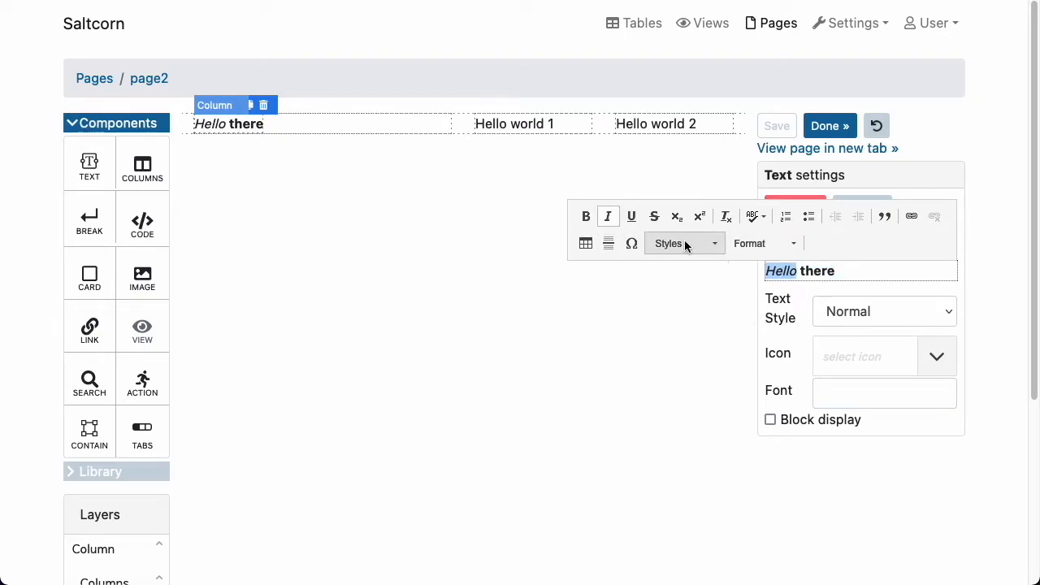
Apply the Typewriter style to the word "Hello" and remove its italic formatting.
left_click(685, 243)
scroll(729, 355, "down", 2)
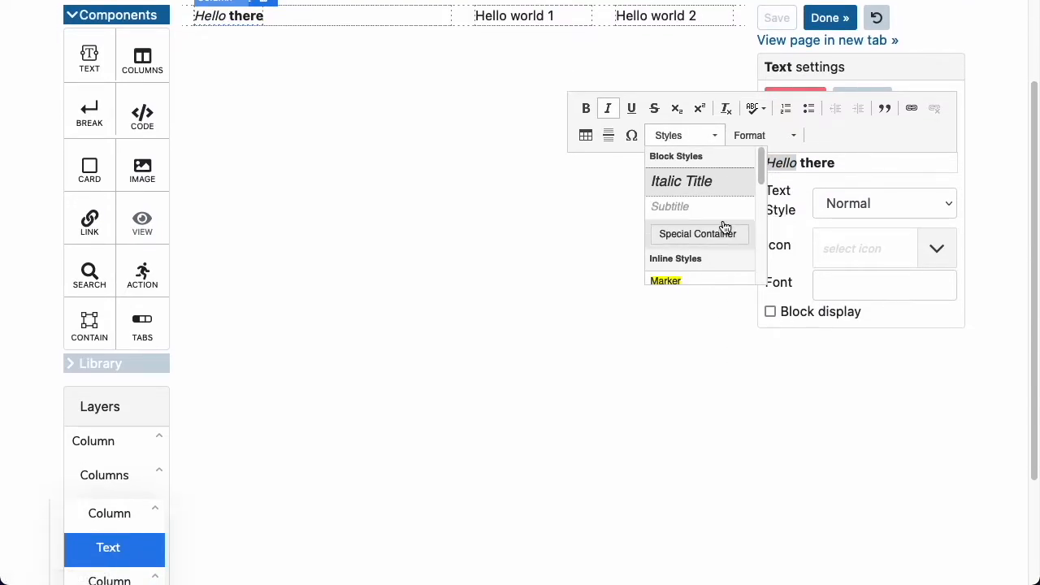
scroll(713, 235, "down", 1)
scroll(713, 234, "up", 1)
scroll(606, 281, "up", 1)
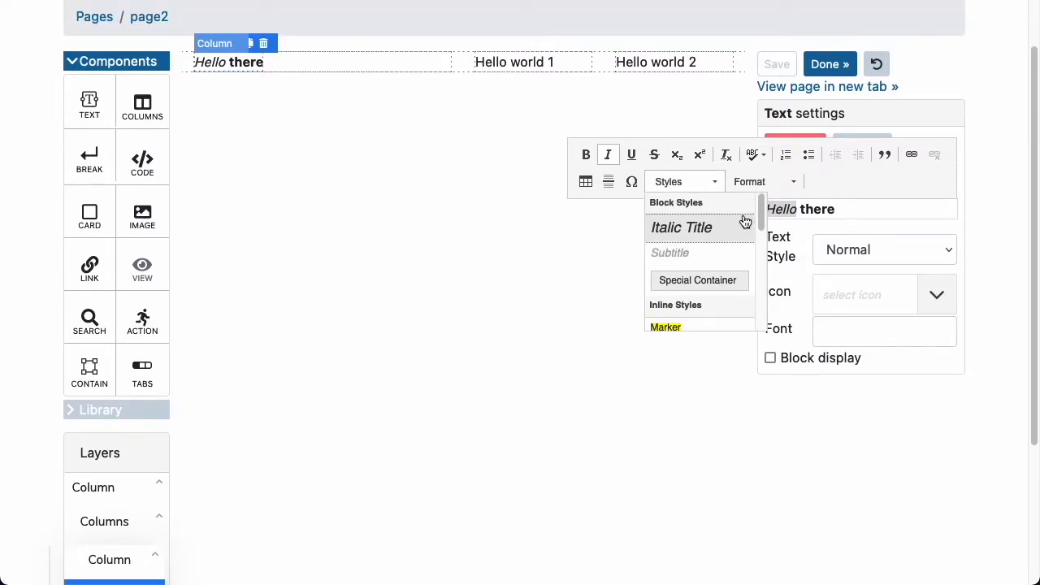
left_click_drag(758, 209, 717, 264)
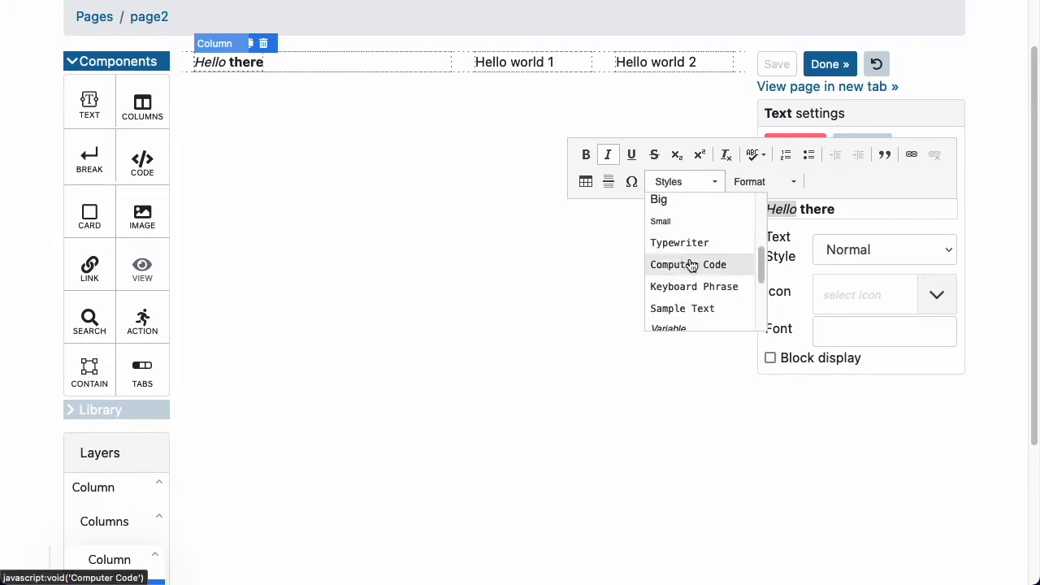
left_click(713, 243)
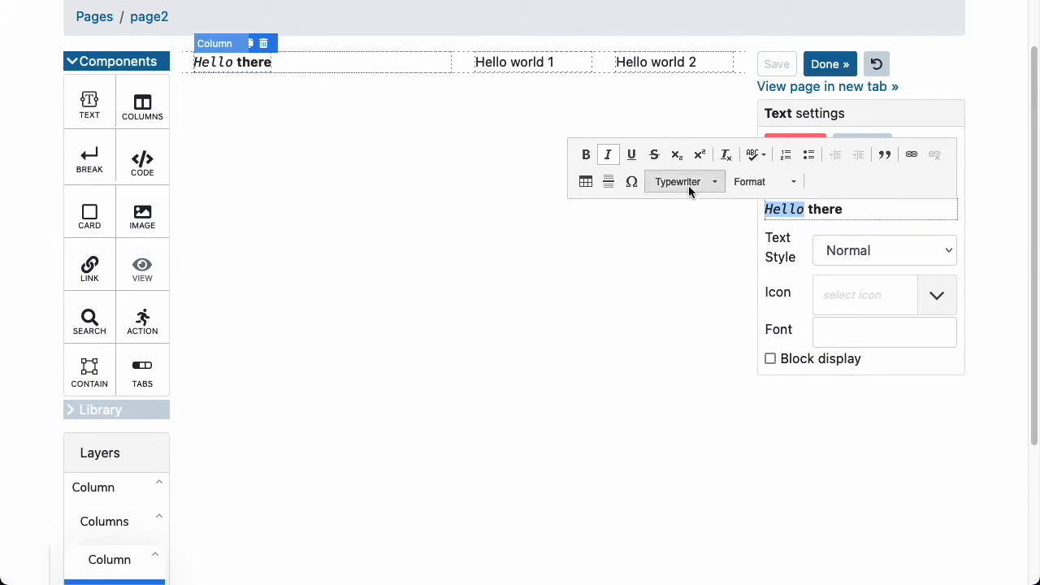
left_click(607, 155)
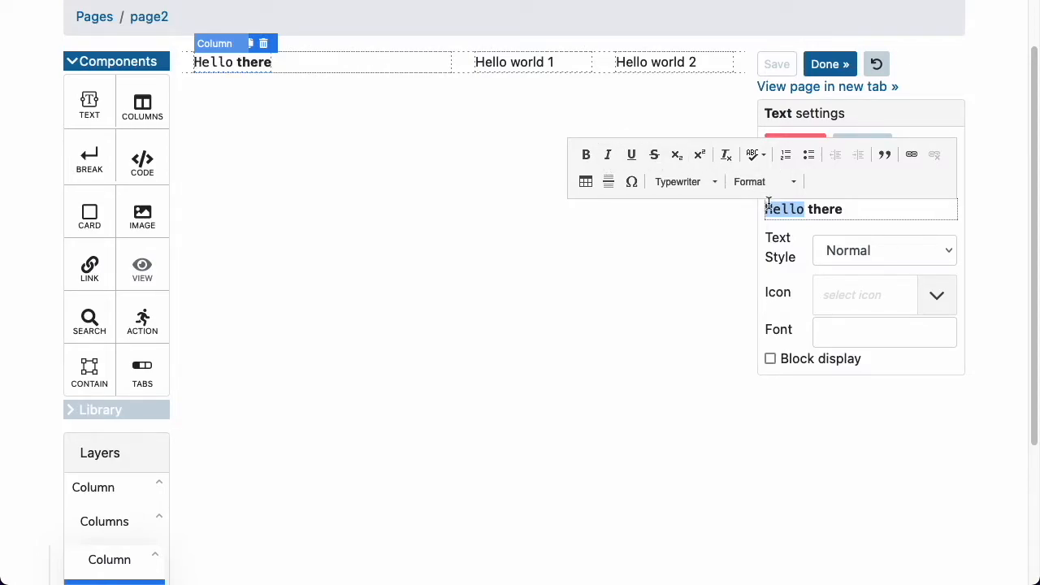
Add a bulleted line reading "hi!" below "Hello there" in the first column's text.
left_click(870, 214)
key("Return")
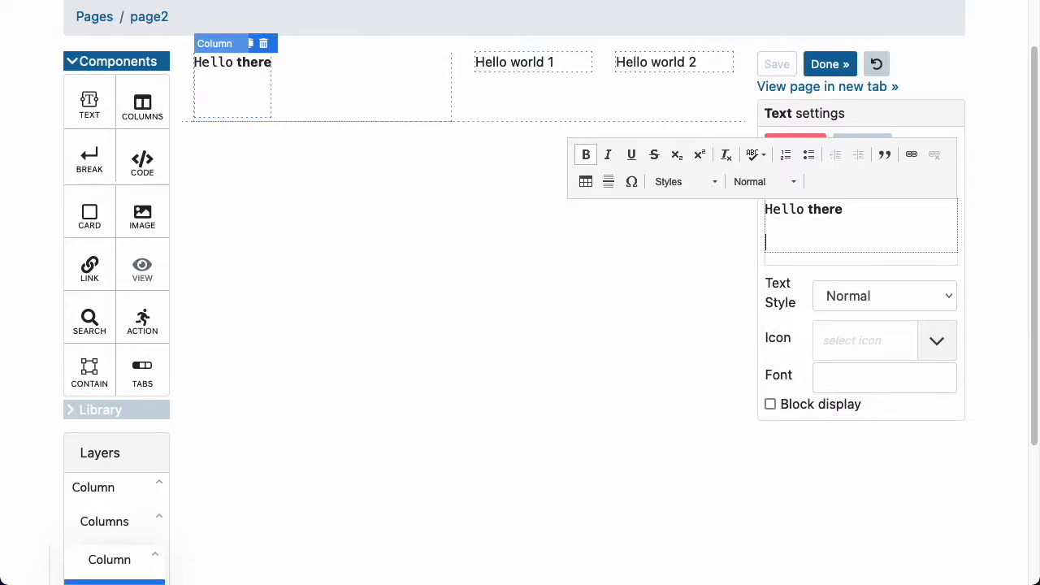
left_click(806, 159)
type("hi!")
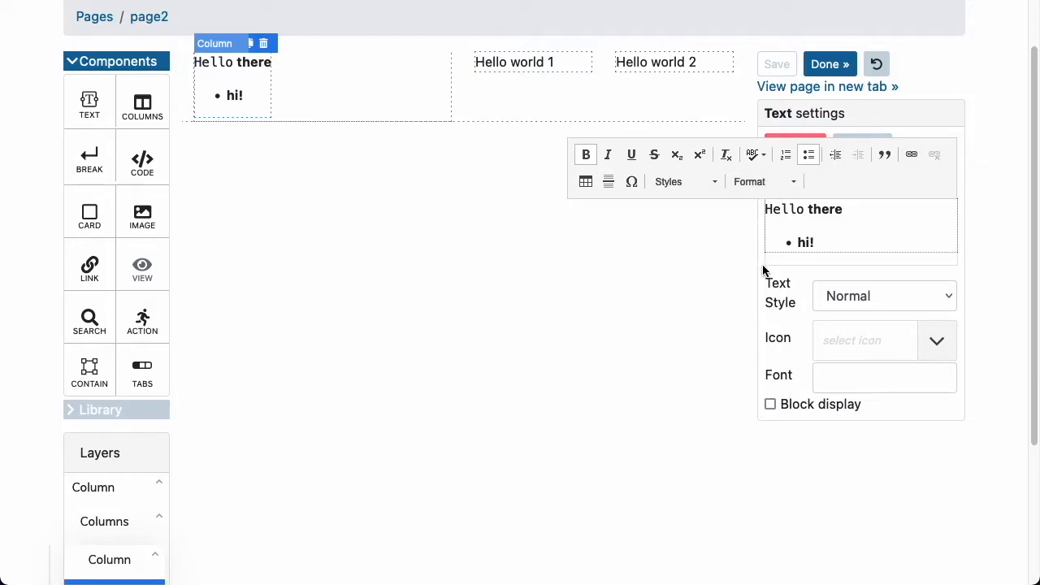
left_click(718, 260)
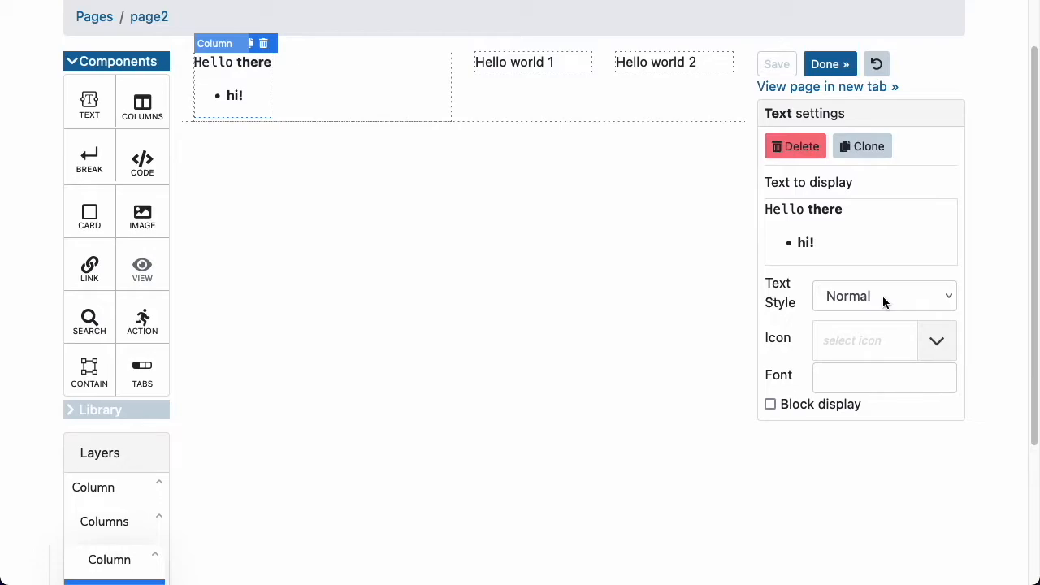
Try the Heading 1 text style on the first column's text and set it back to Normal.
left_click(822, 208)
left_click(936, 295)
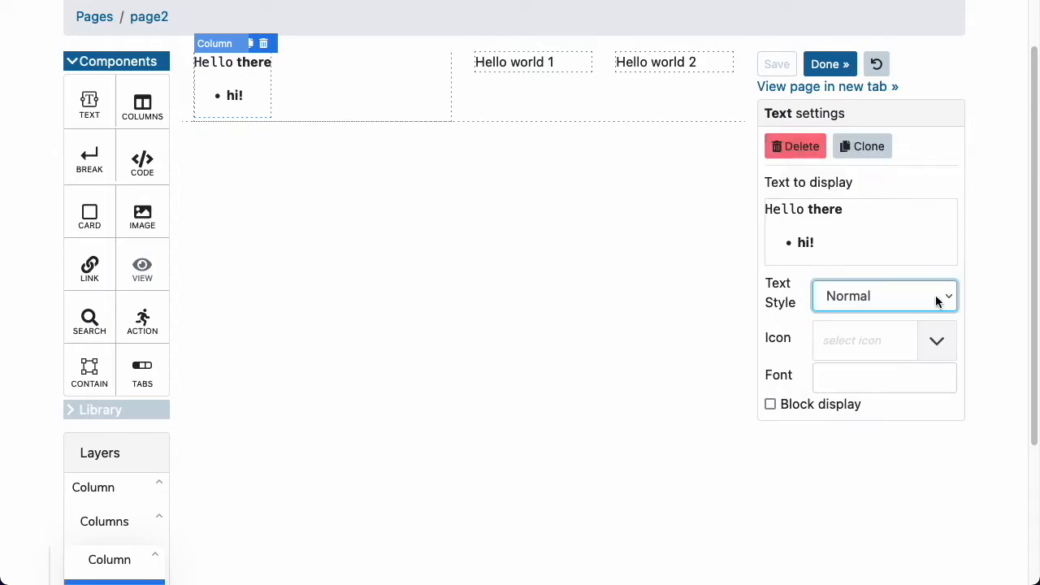
left_click(935, 297)
left_click(935, 296)
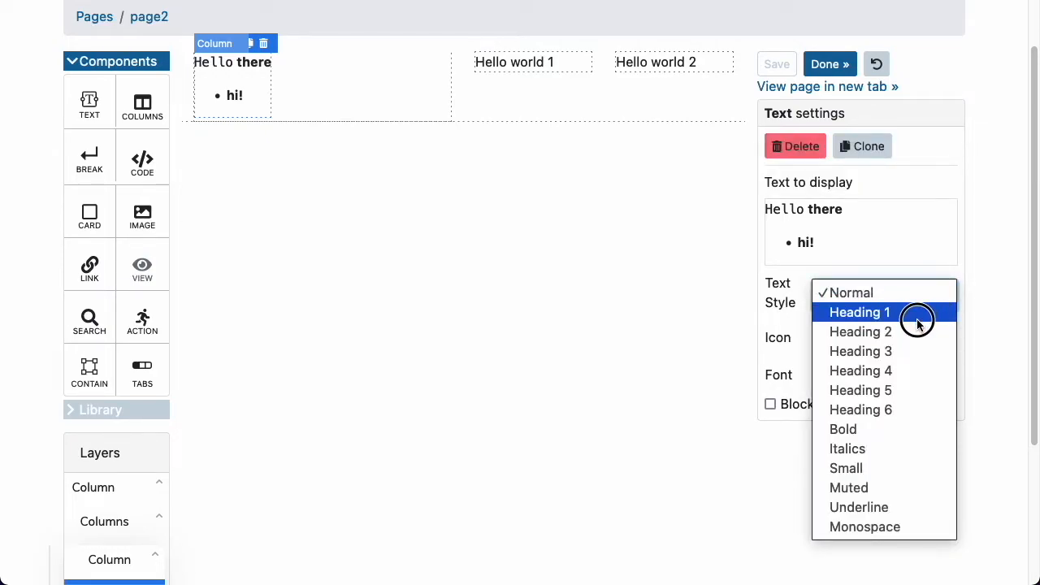
left_click(917, 324)
left_click(919, 299)
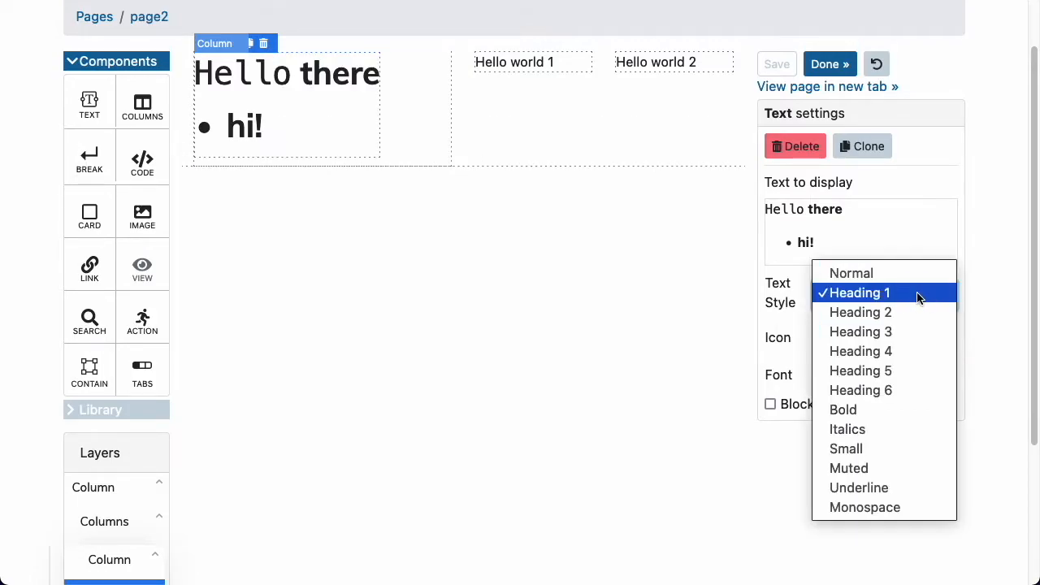
left_click(904, 271)
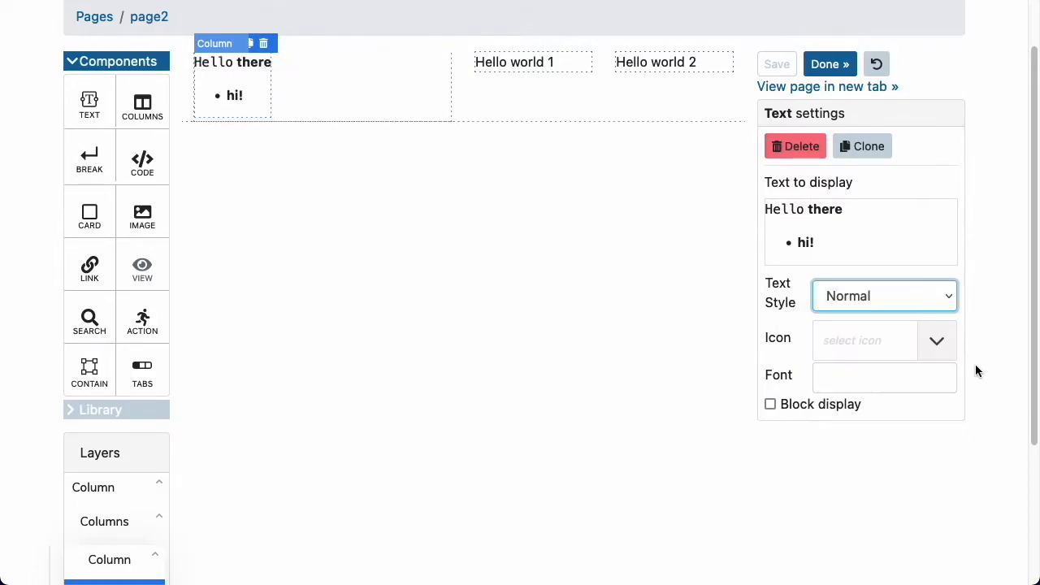
left_click(876, 299)
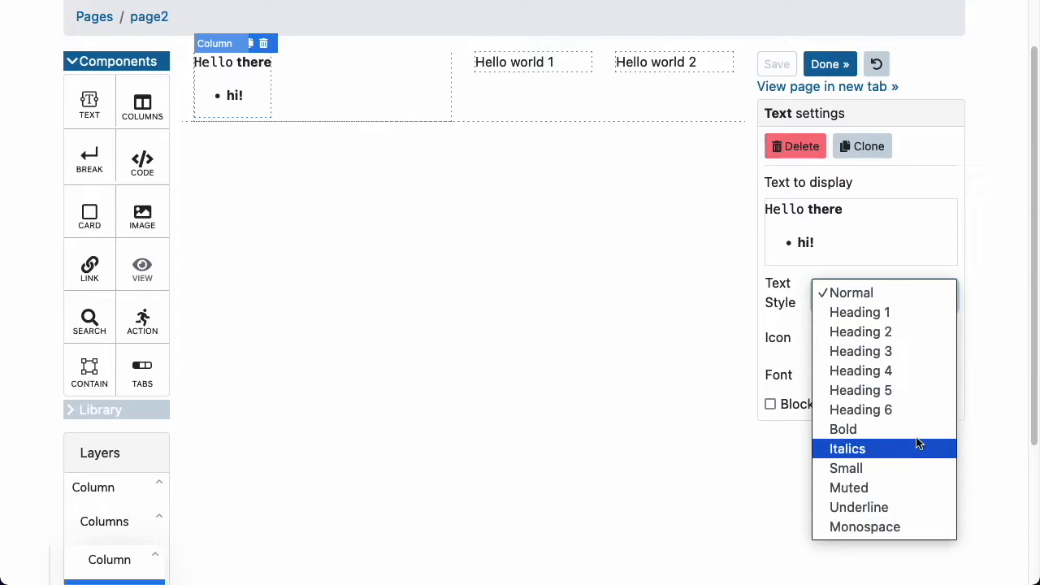
left_click(793, 301)
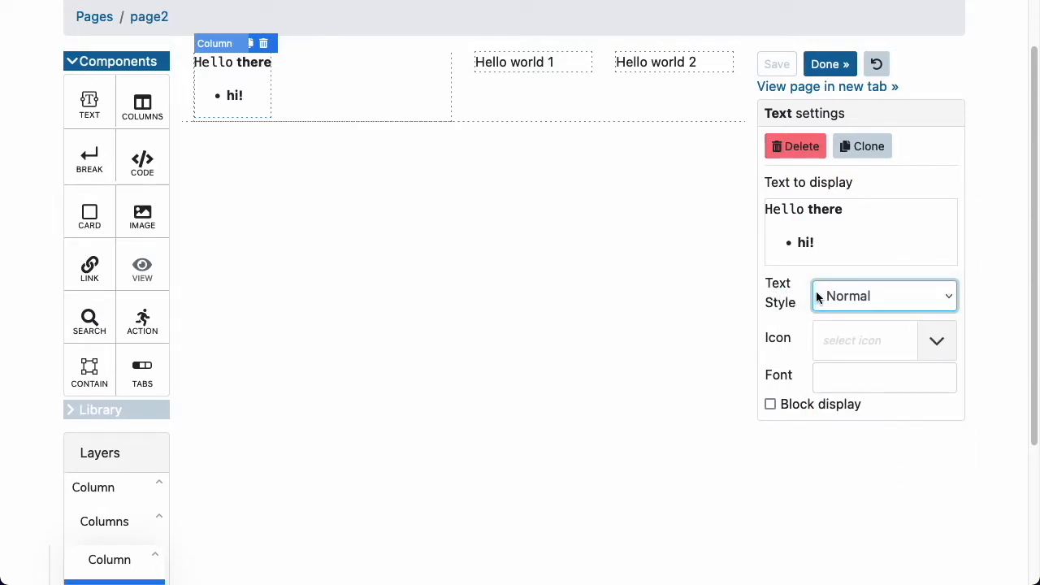
Delete the bulleted "hi!" line so the first column's text reads only "Hello there".
left_click(833, 247)
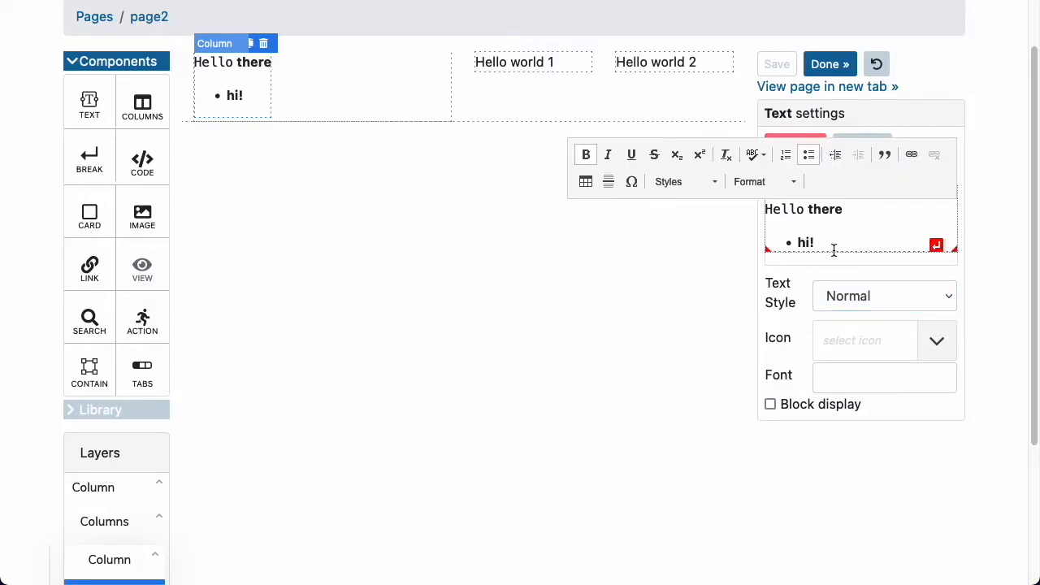
key("BackSpace")
key("BackSpace")
key("BackSpace")
key("BackSpace")
key("BackSpace")
key("BackSpace")
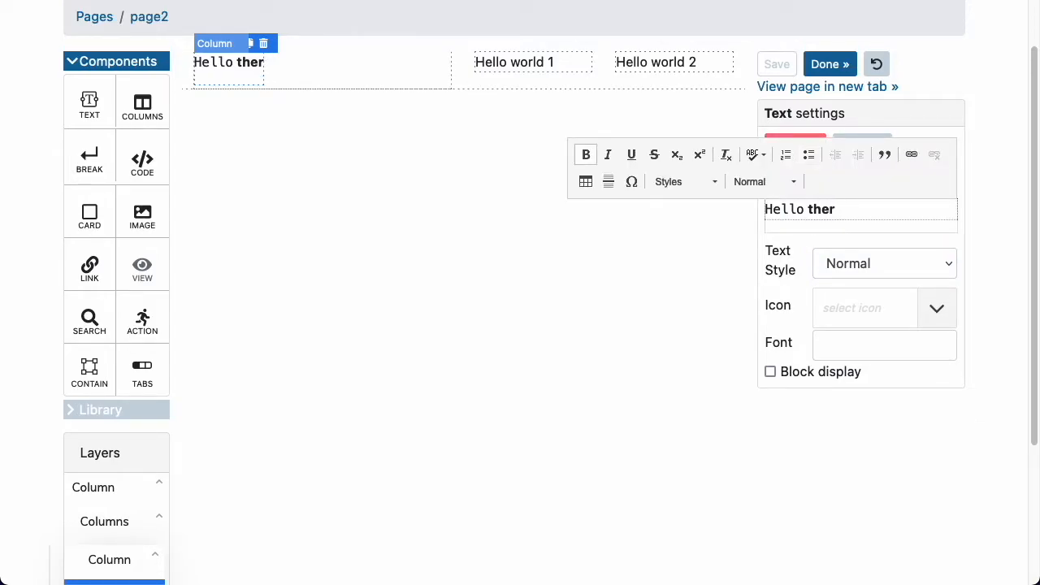
type("e")
Remove the bold formatting from "there" and the Typewriter style from "Hello".
left_click(822, 203)
double_click(823, 208)
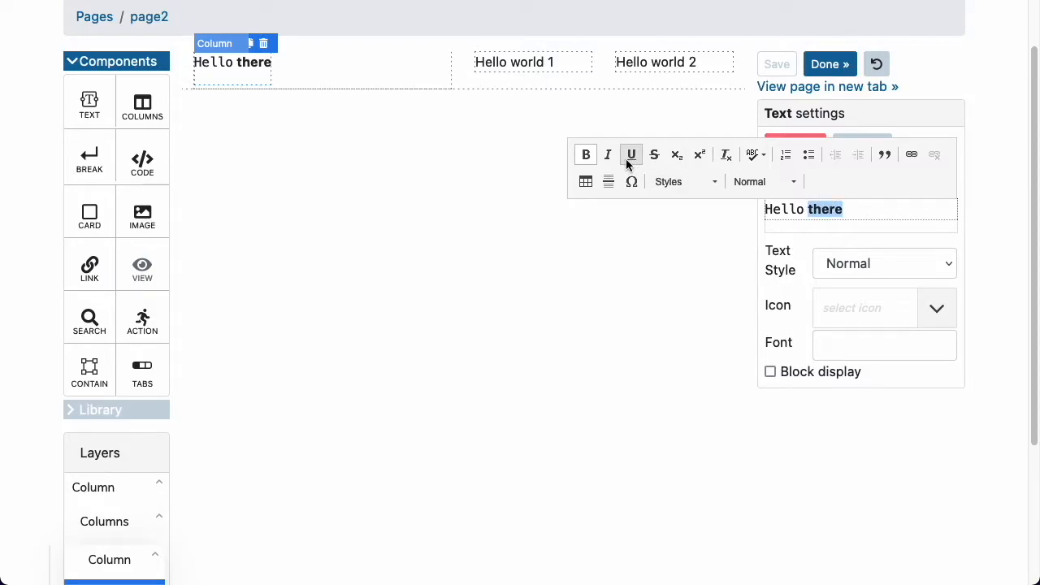
left_click(585, 154)
double_click(770, 207)
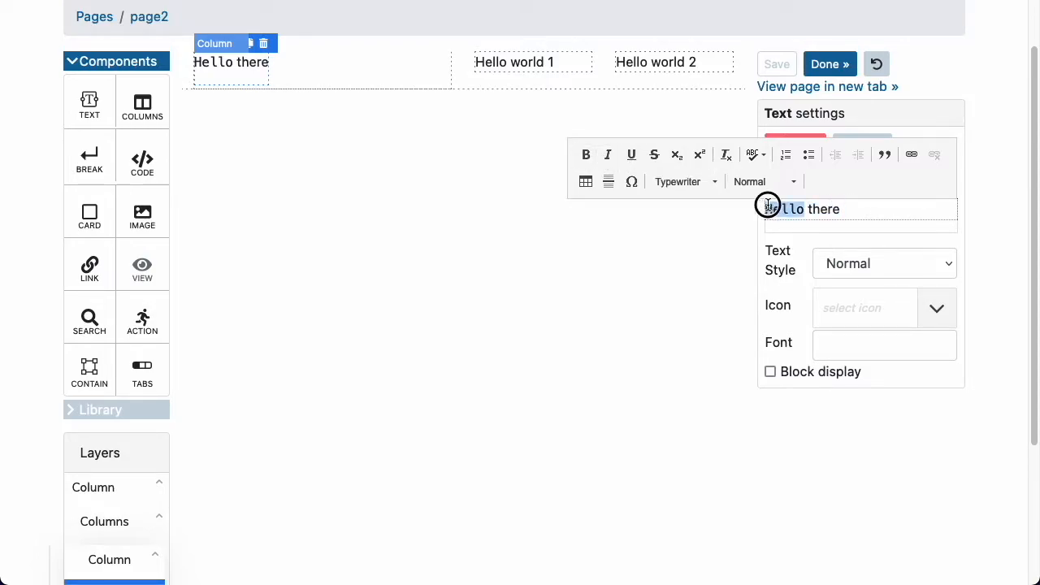
left_click(677, 182)
left_click(715, 286)
left_click(483, 283)
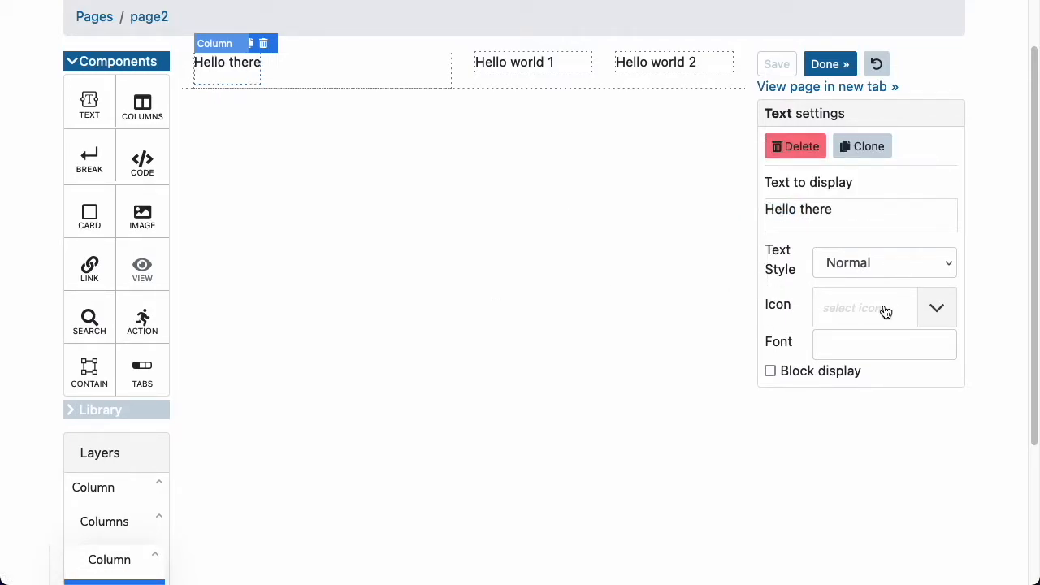
Try the Heading 4, Small, Italics and Bold text styles on the first column's "Hello there" text.
left_click(880, 260)
left_click(861, 336)
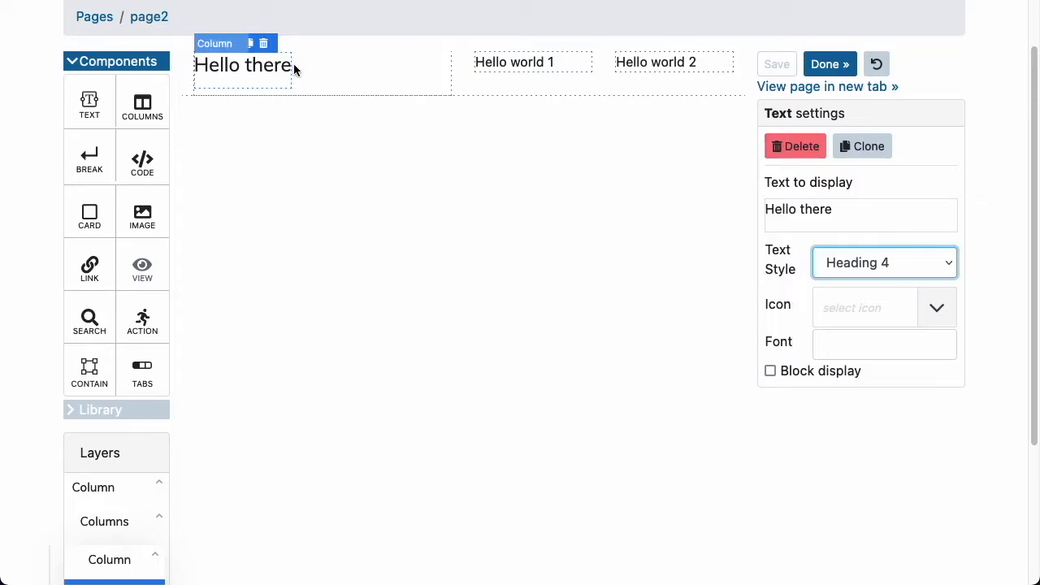
left_click(873, 263)
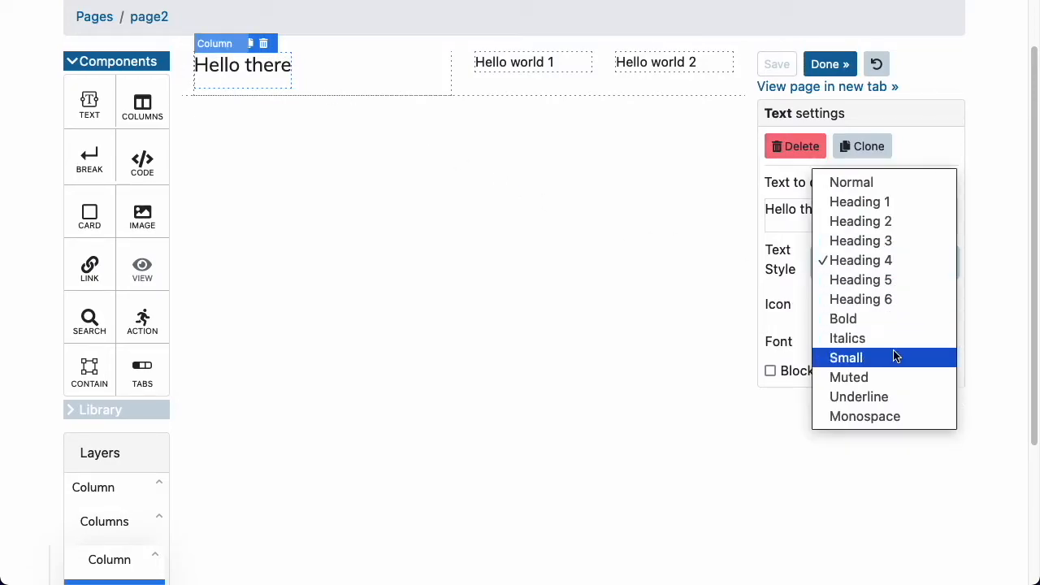
left_click(894, 356)
left_click(881, 271)
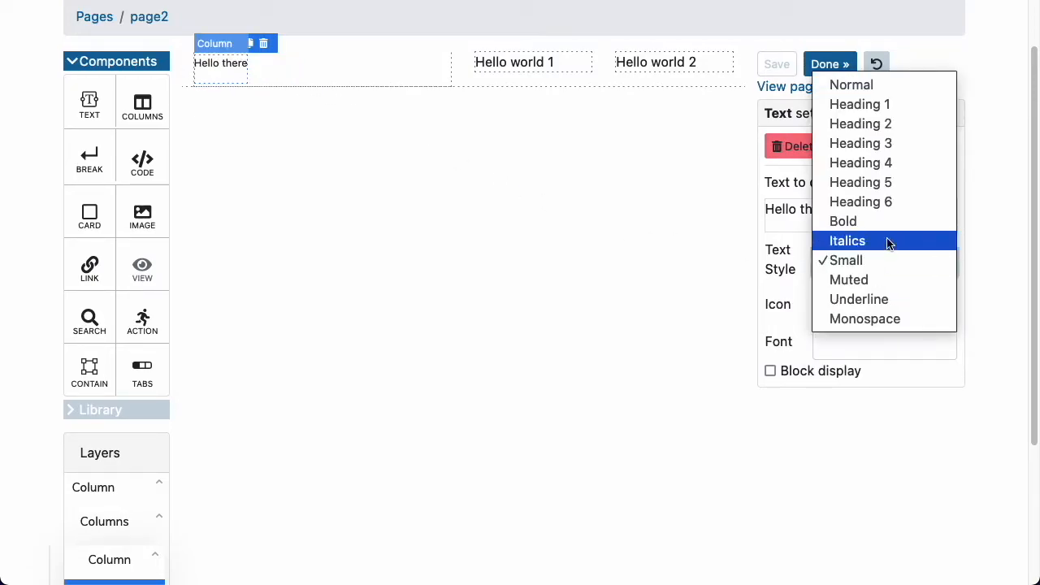
left_click(887, 239)
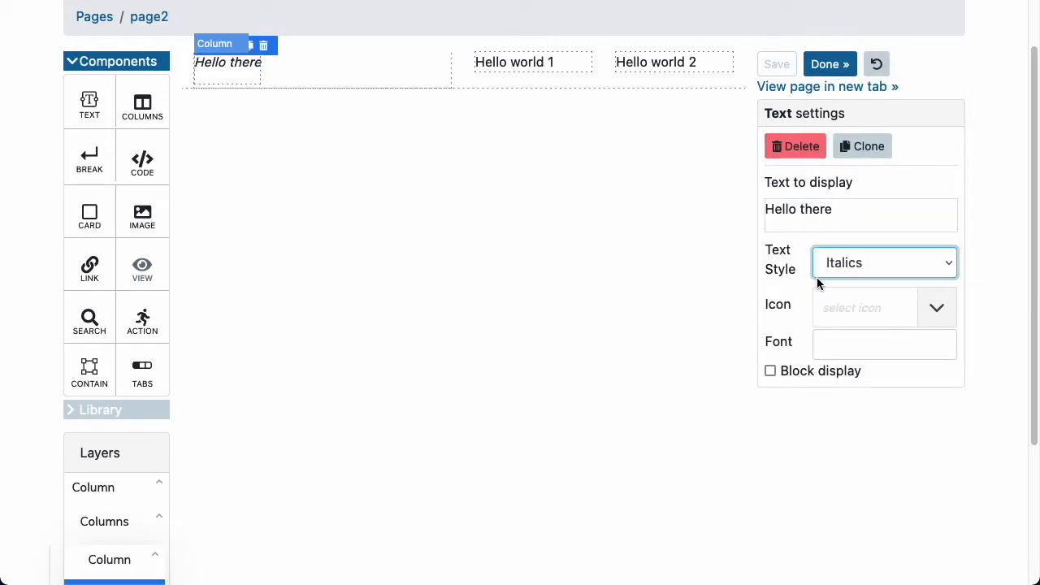
left_click(875, 263)
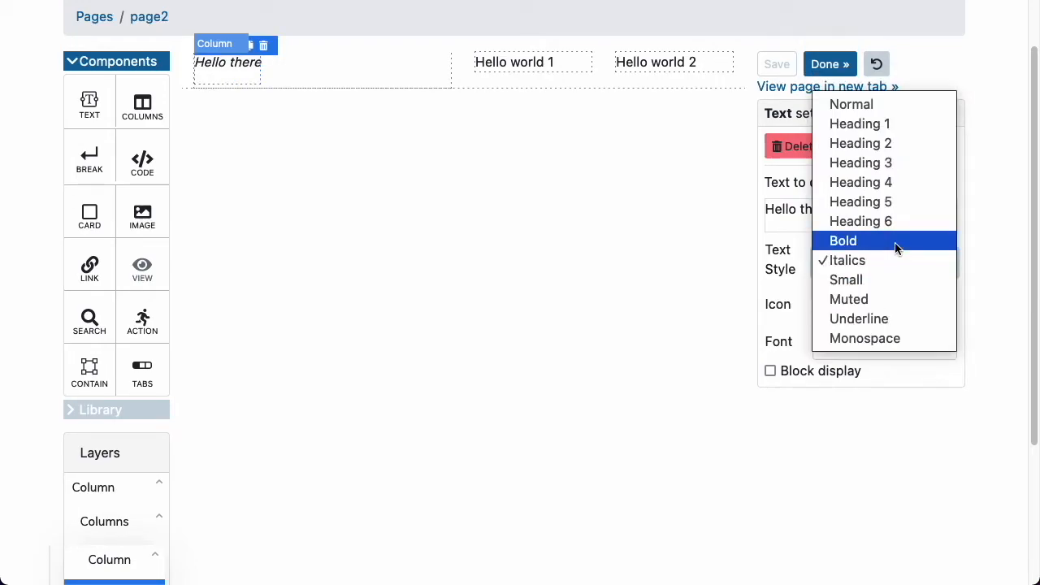
left_click(897, 240)
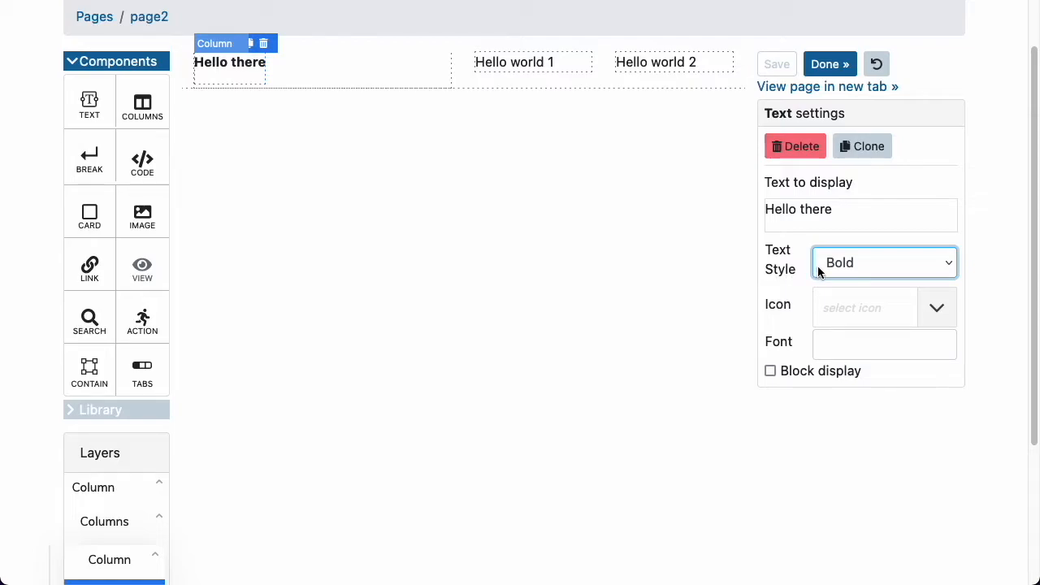
Try bold formatting on only the word "Hello" in the first column's text and remove it.
triple_click(838, 208)
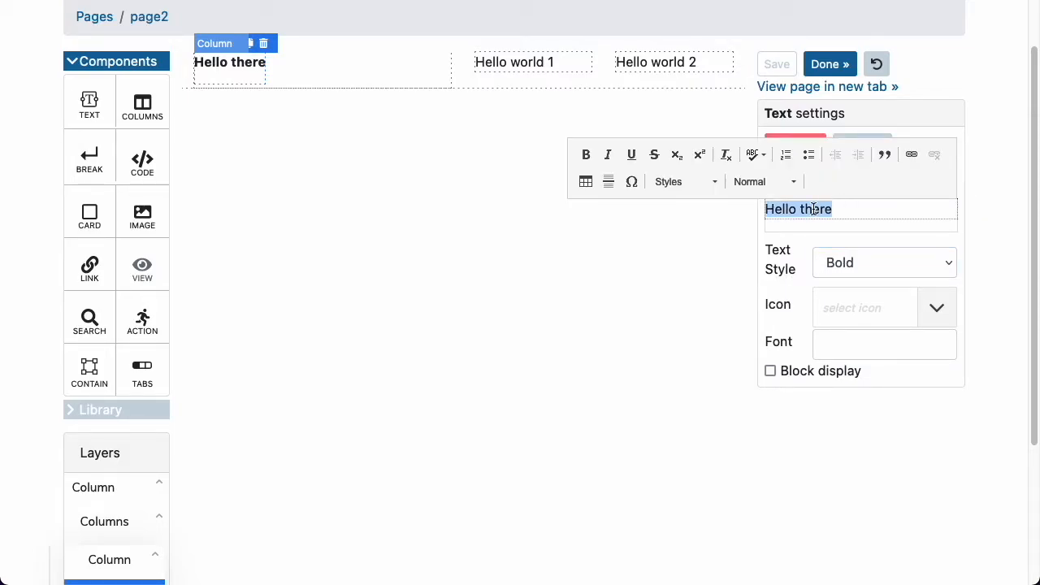
double_click(813, 209)
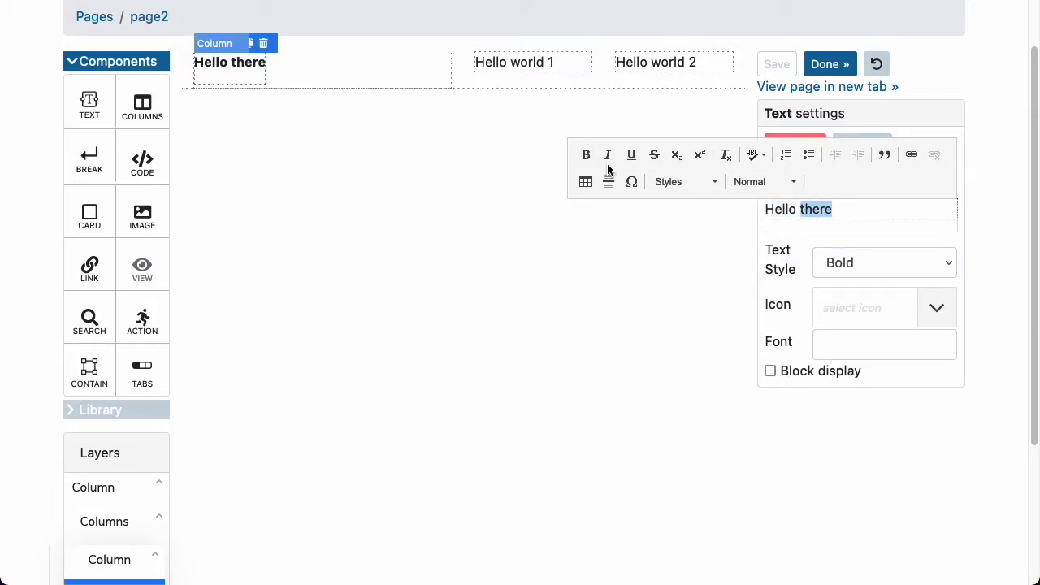
left_click(707, 302)
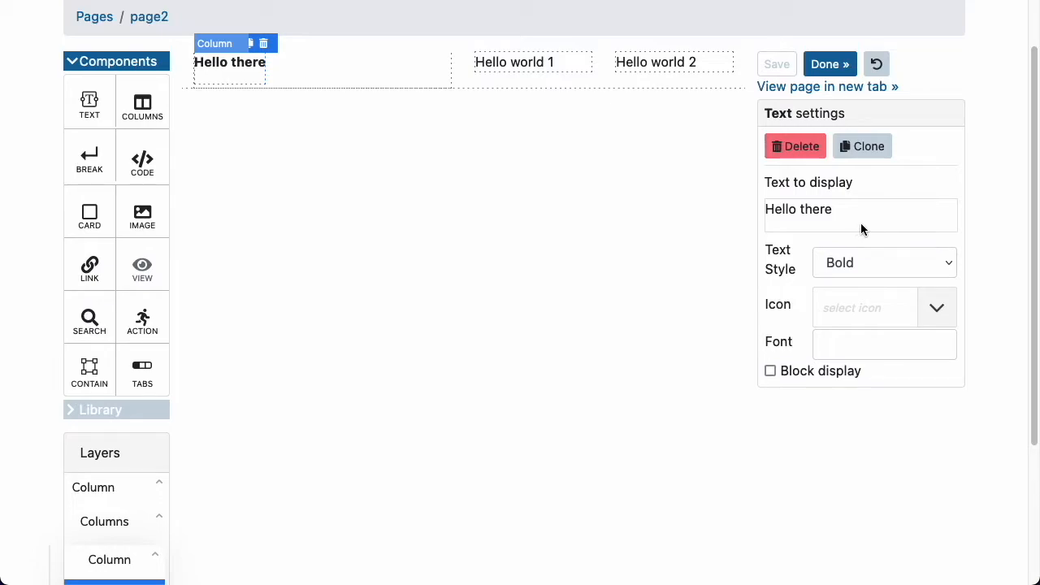
double_click(774, 205)
left_click(584, 154)
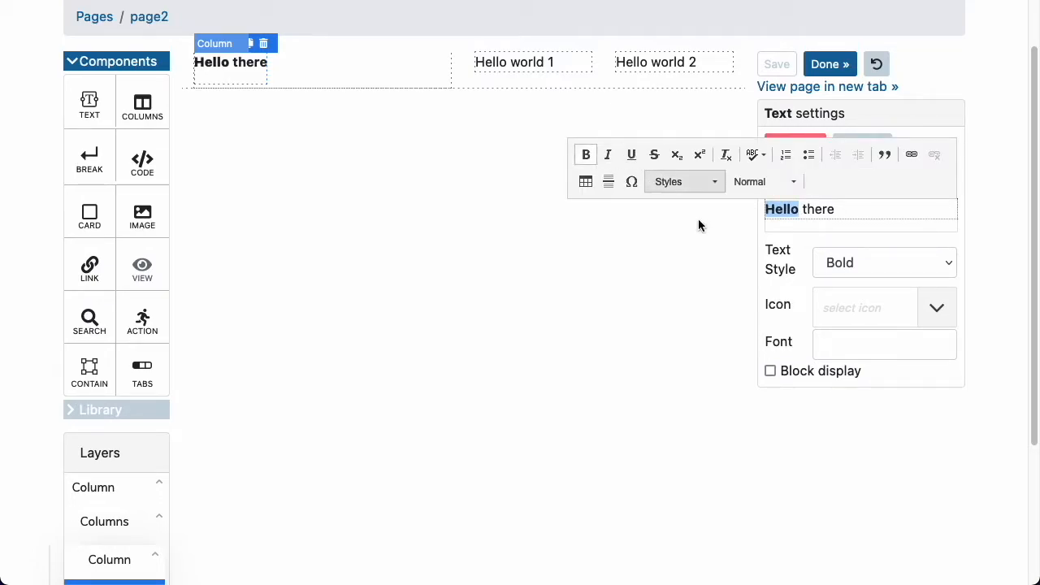
left_click(586, 154)
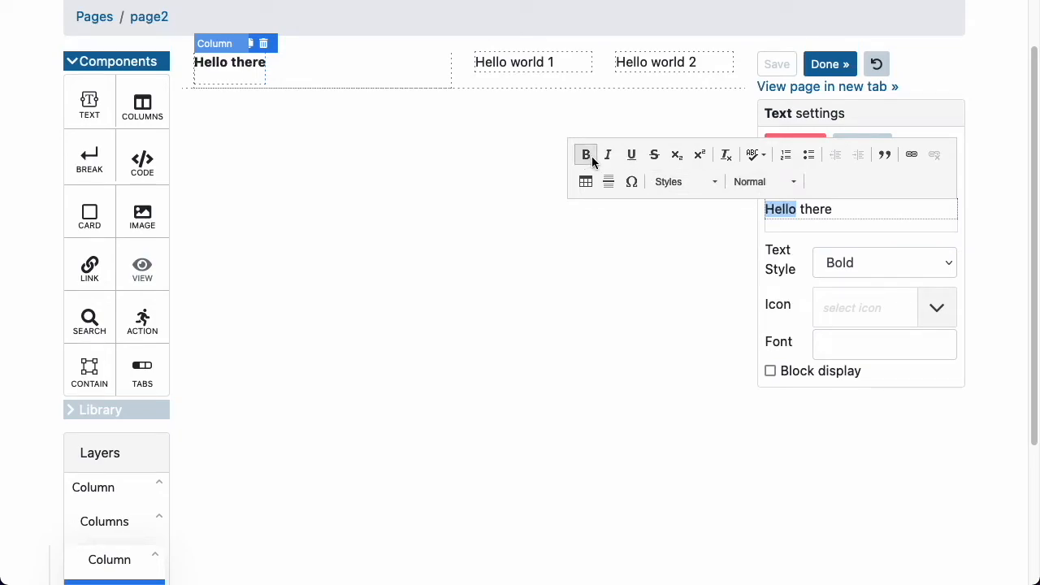
left_click(988, 276)
Try bold formatting on only the word "there" in the first column's text and remove it.
left_click(932, 266)
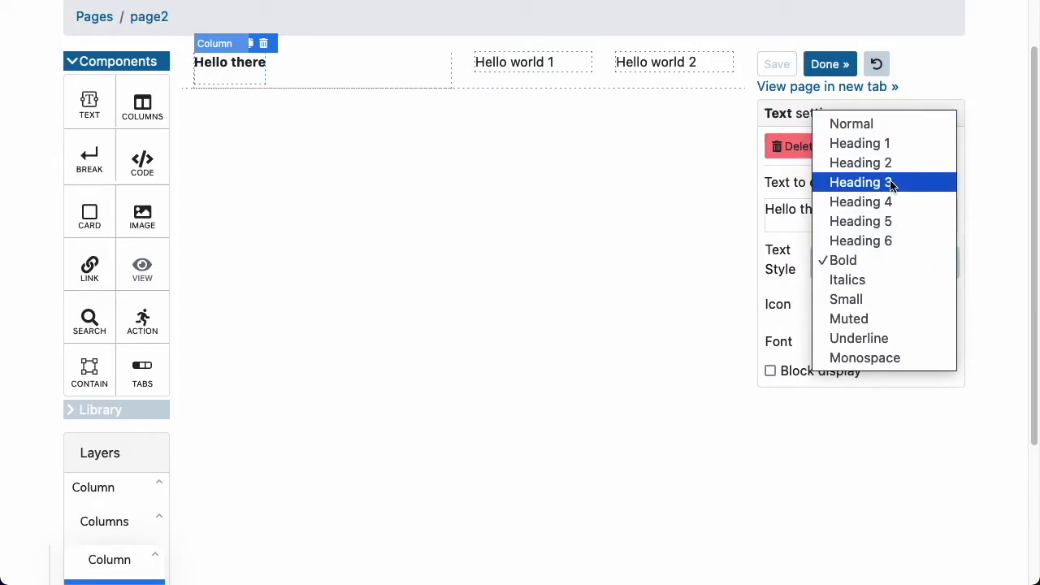
left_click(671, 235)
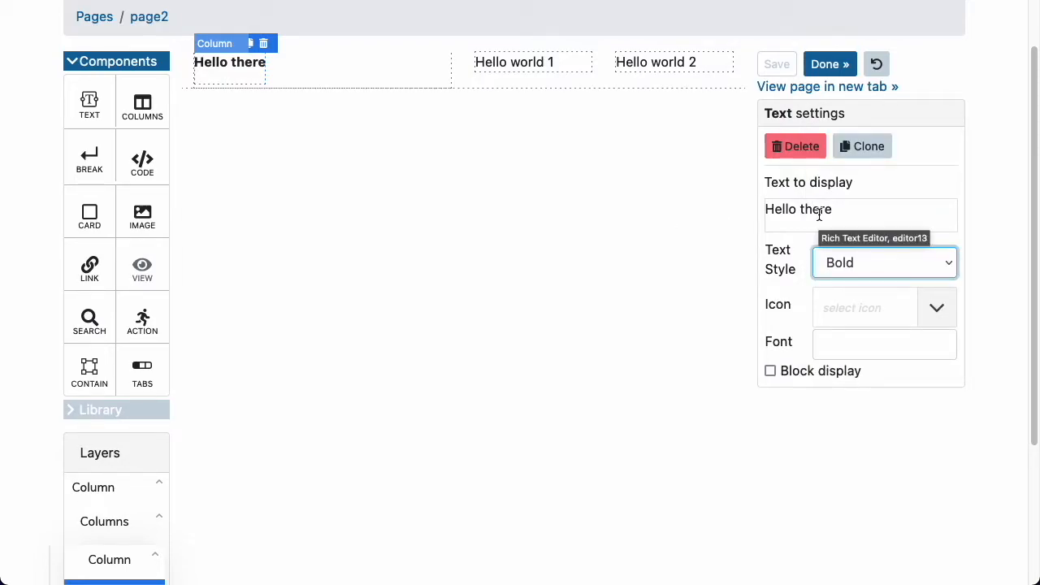
triple_click(819, 213)
double_click(809, 209)
left_click(587, 156)
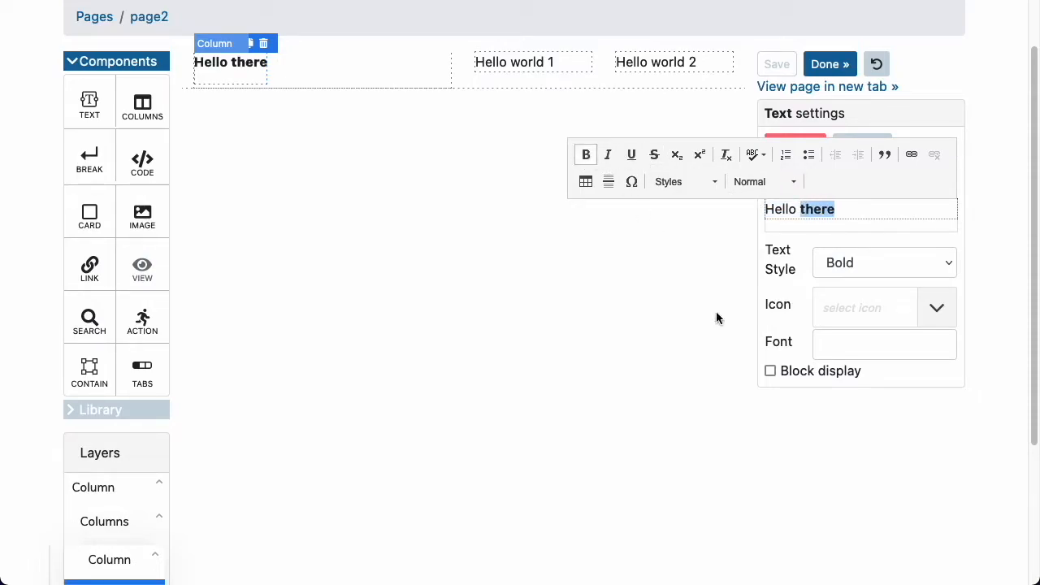
left_click(586, 155)
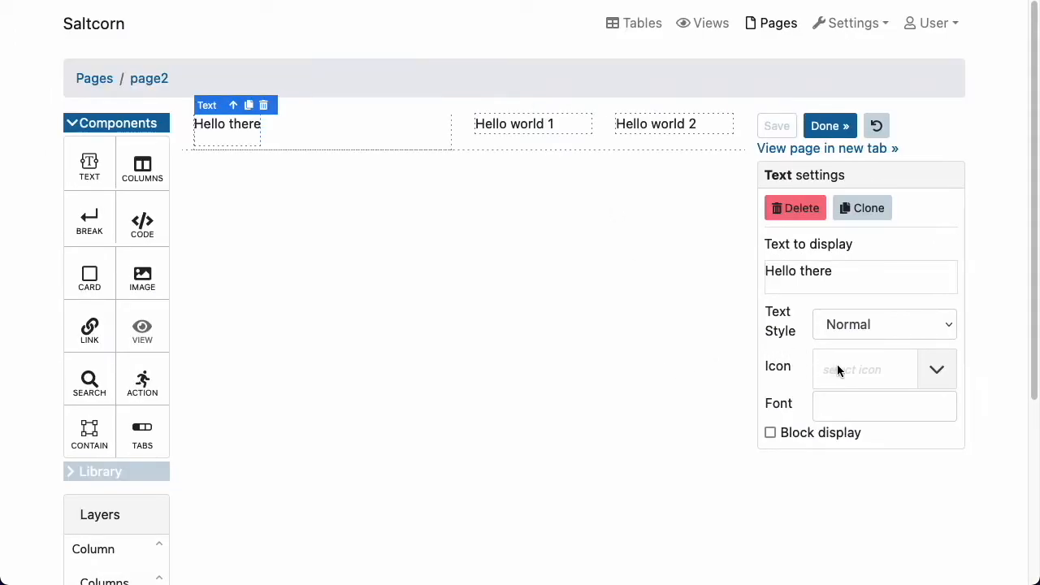
Search the icons for "paper" and add the outlined paper plane icon to the first column's text.
left_click(943, 374)
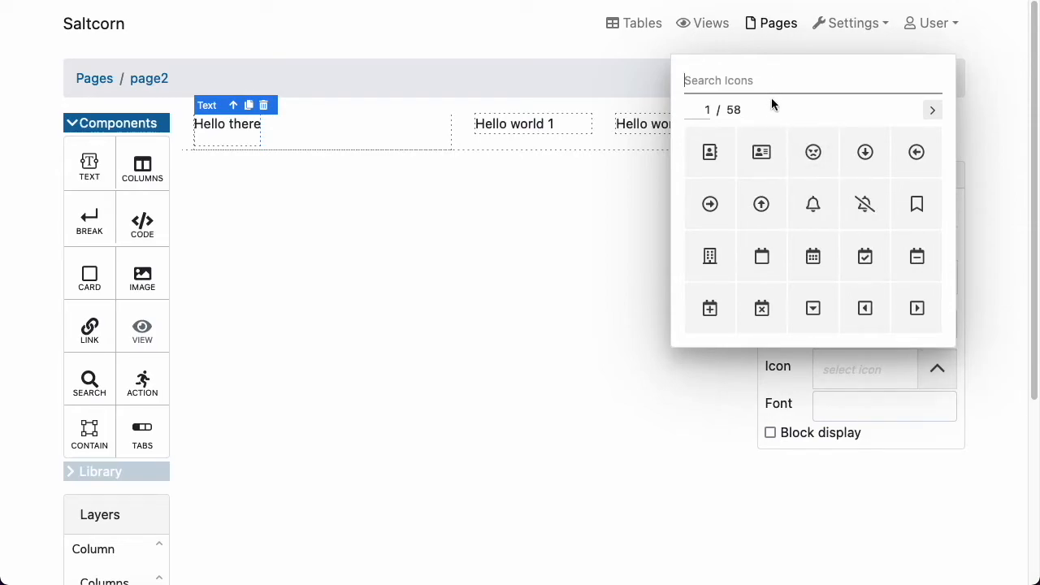
type("pap")
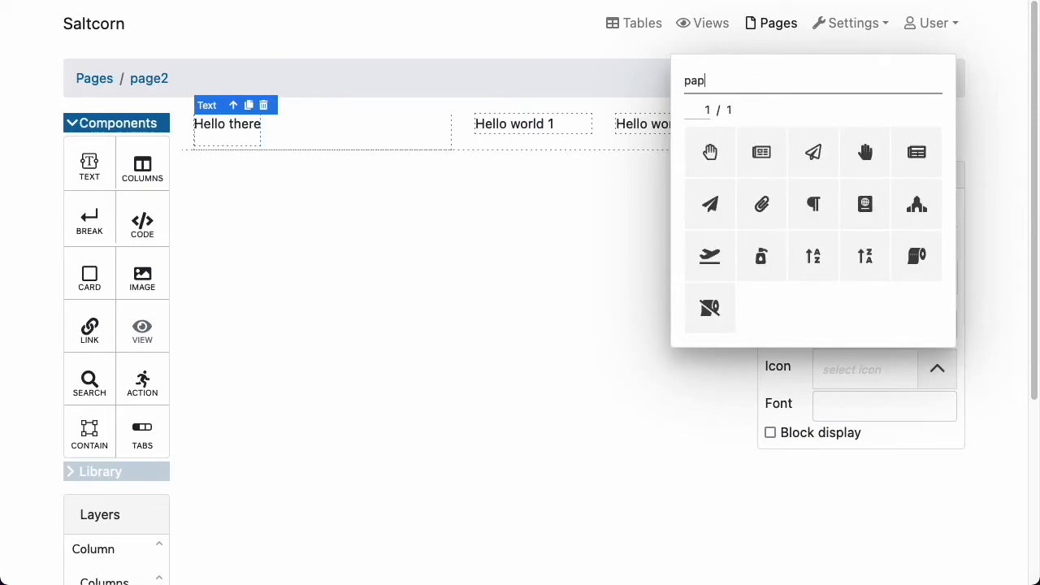
type("er")
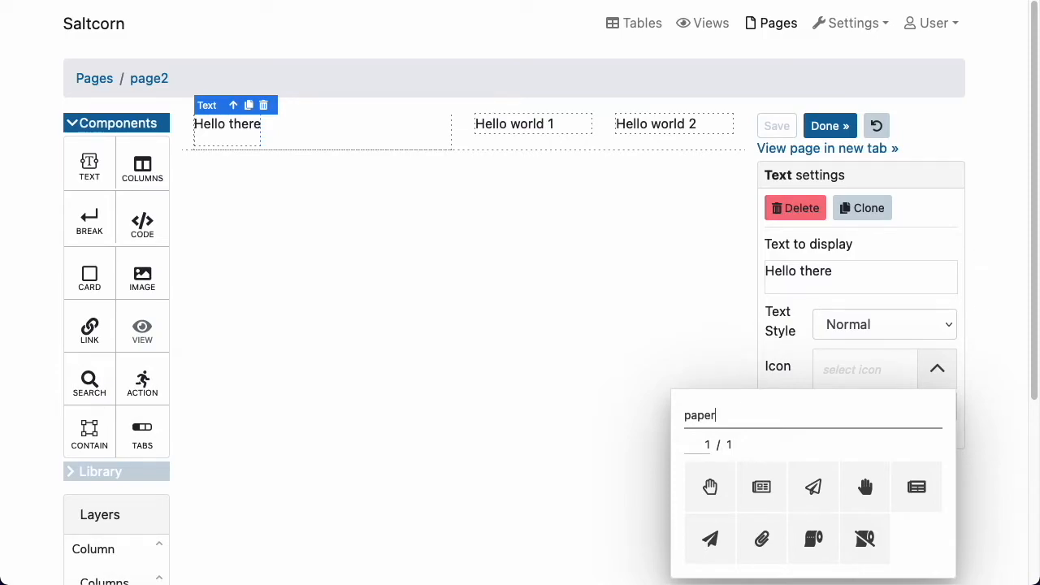
left_click(811, 484)
left_click(984, 390)
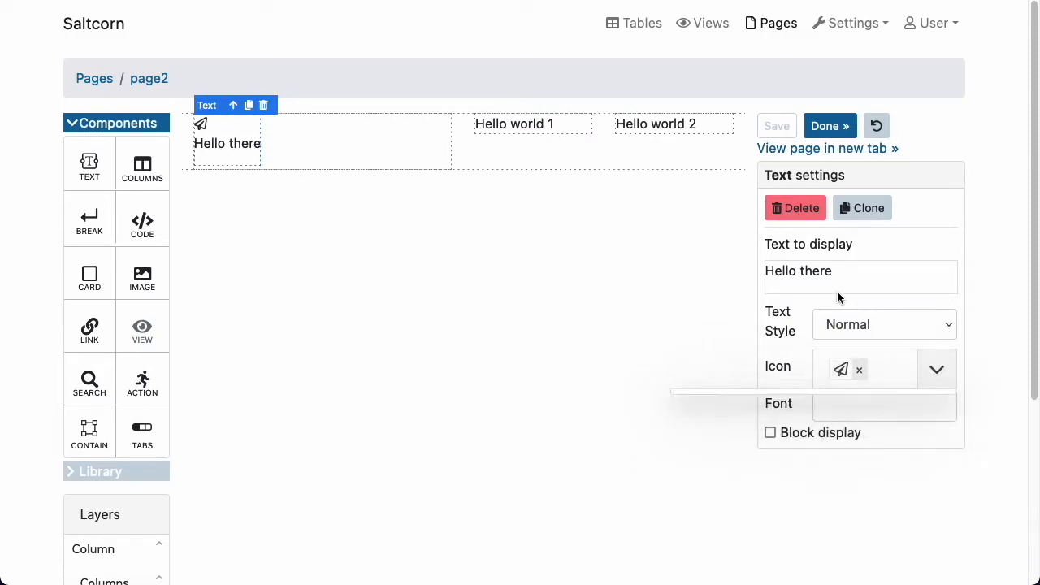
Replace the first column's text "Hello there" with "Hello!".
left_click(830, 271)
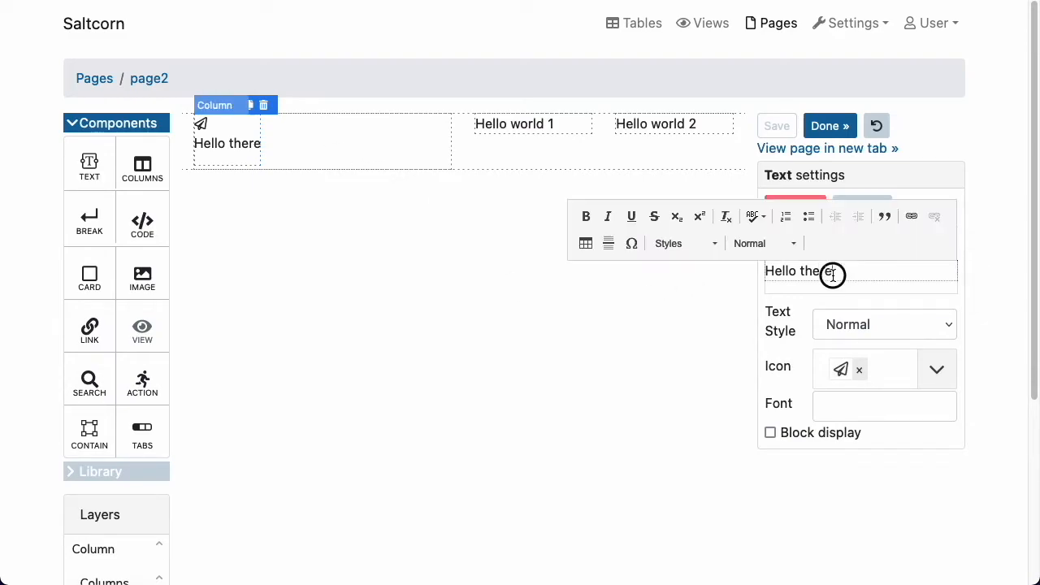
left_click_drag(832, 271, 745, 258)
key("BackSpace")
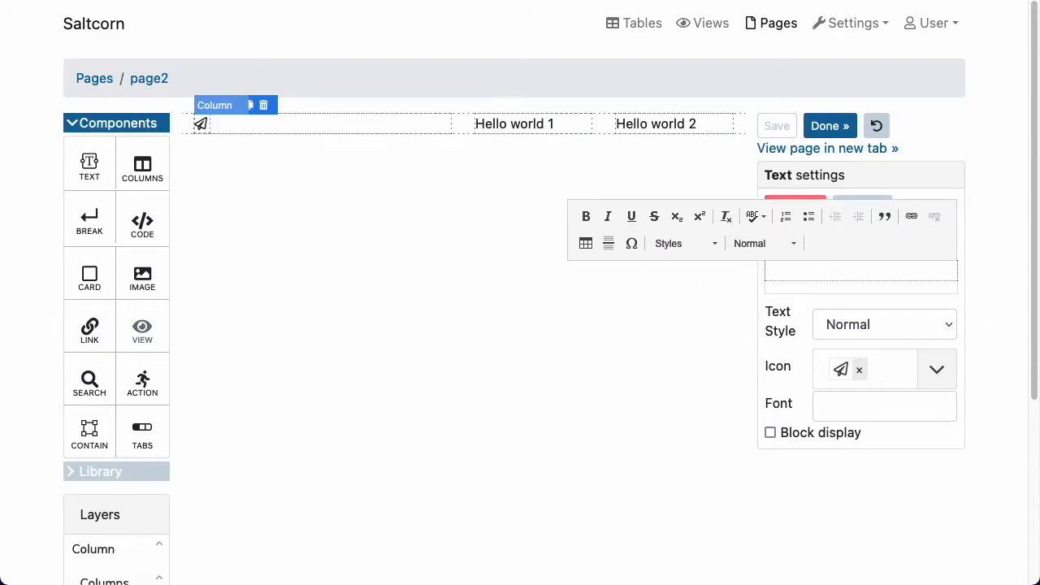
type("H")
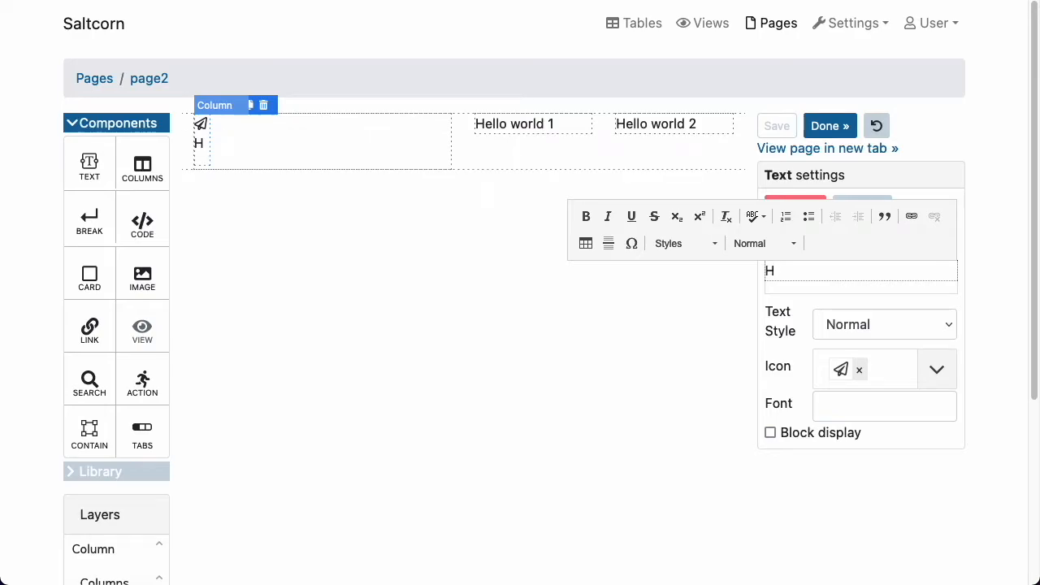
type("ello!")
Set the font of the "Hello!" text to Times New Roman.
left_click(872, 409)
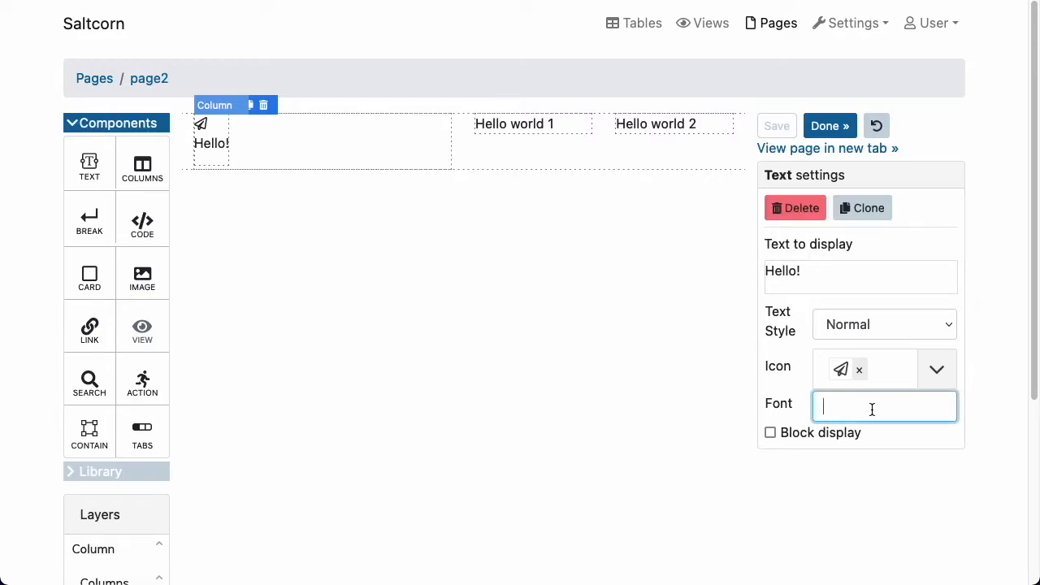
type("Times")
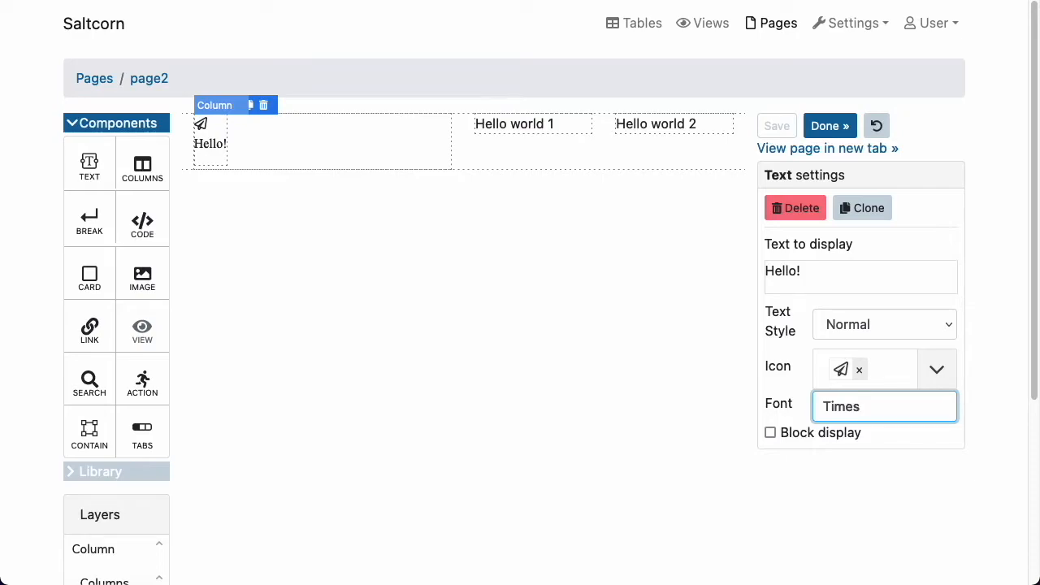
type(" New Roman")
left_click(713, 467)
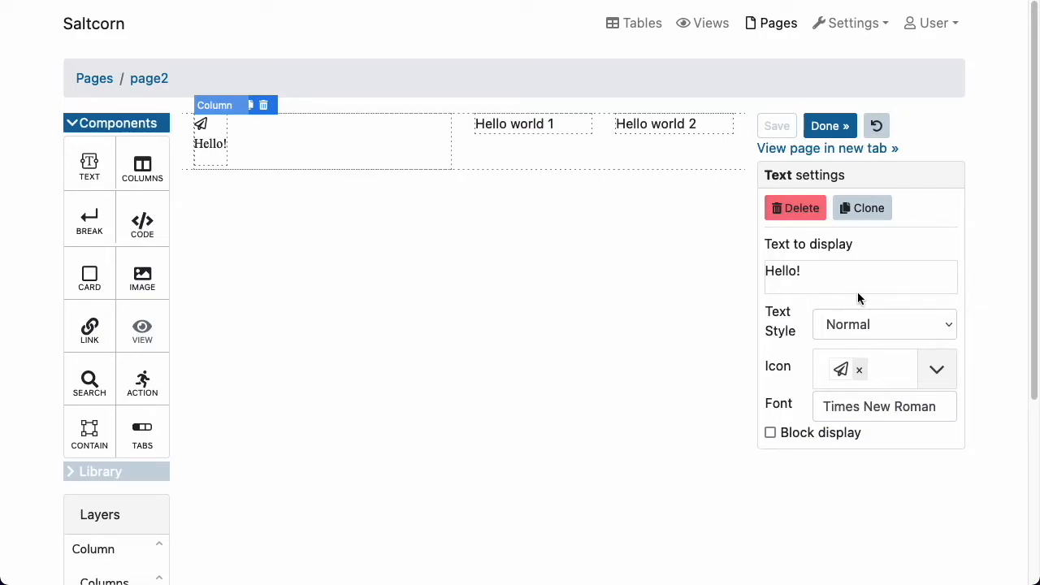
left_click(816, 272)
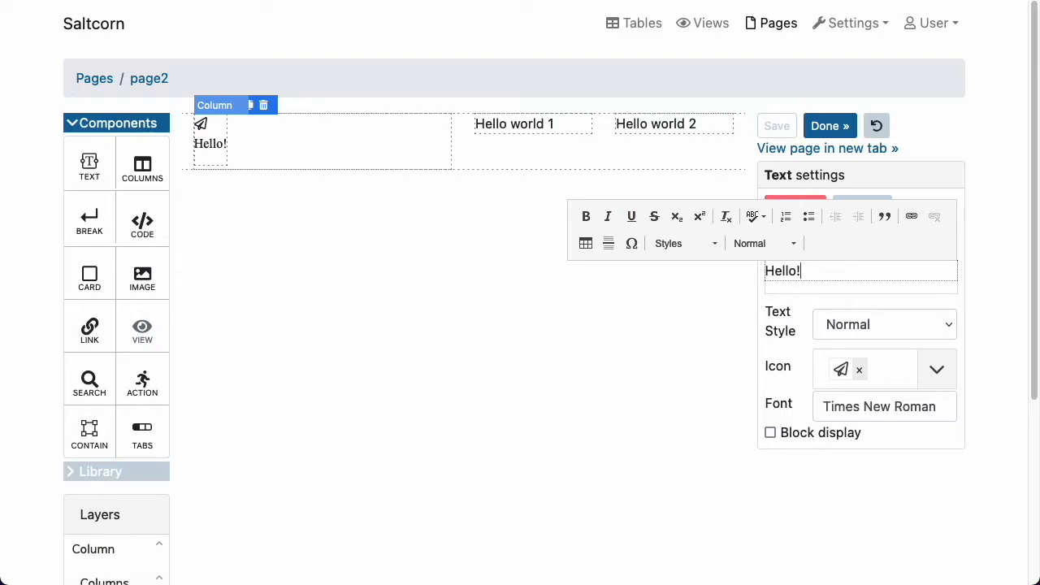
left_click(628, 354)
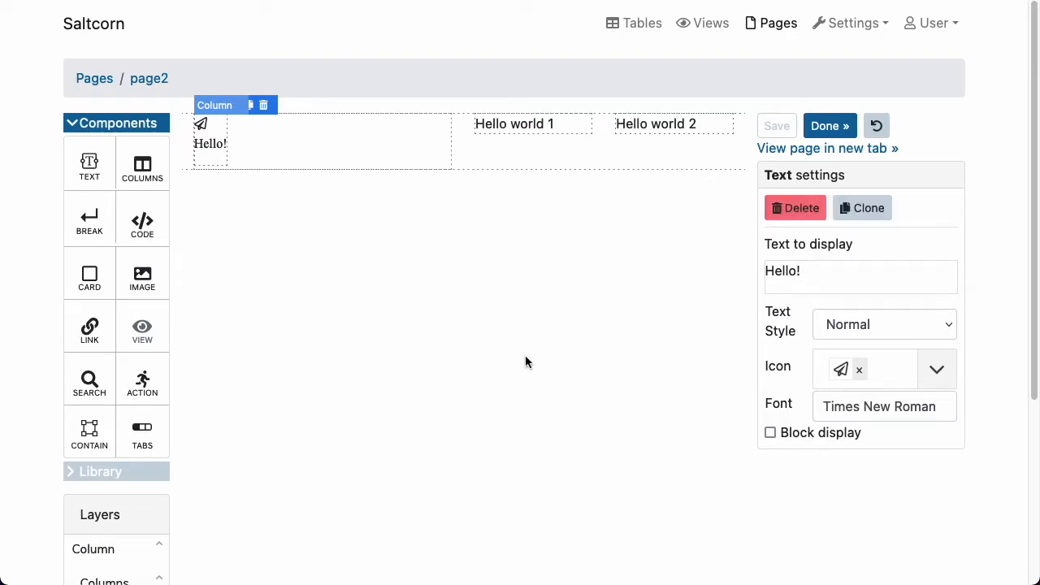
Add a new text element after "Hello!" in the first column and enable block display for "Hello!".
left_click_drag(90, 167, 286, 147)
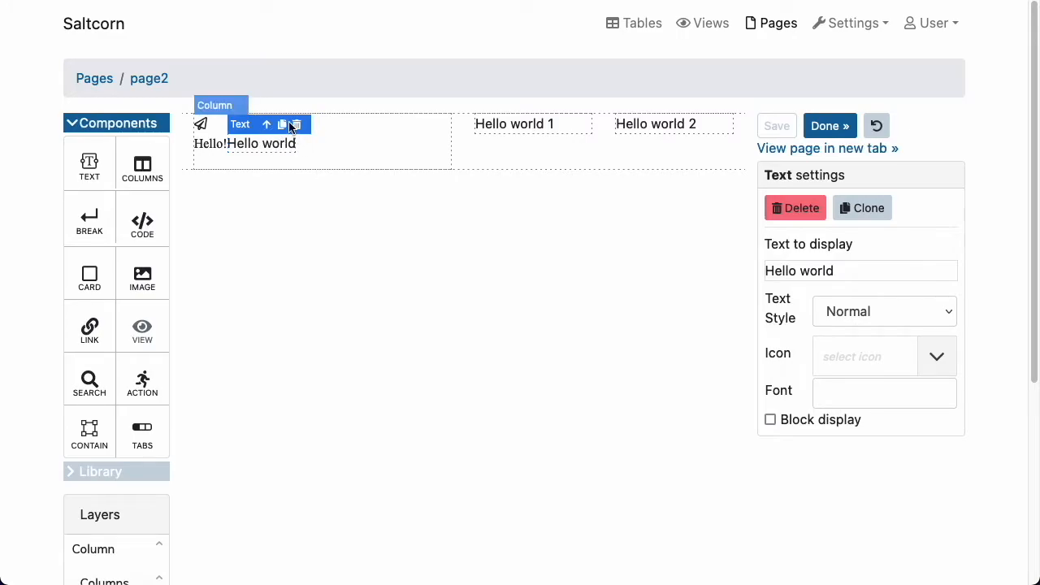
left_click(208, 148)
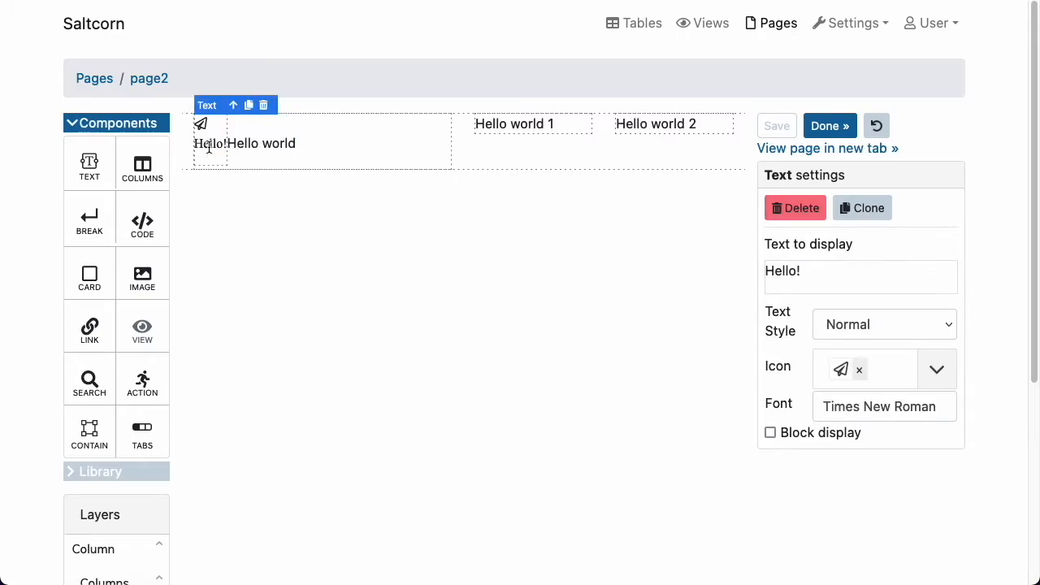
left_click(769, 433)
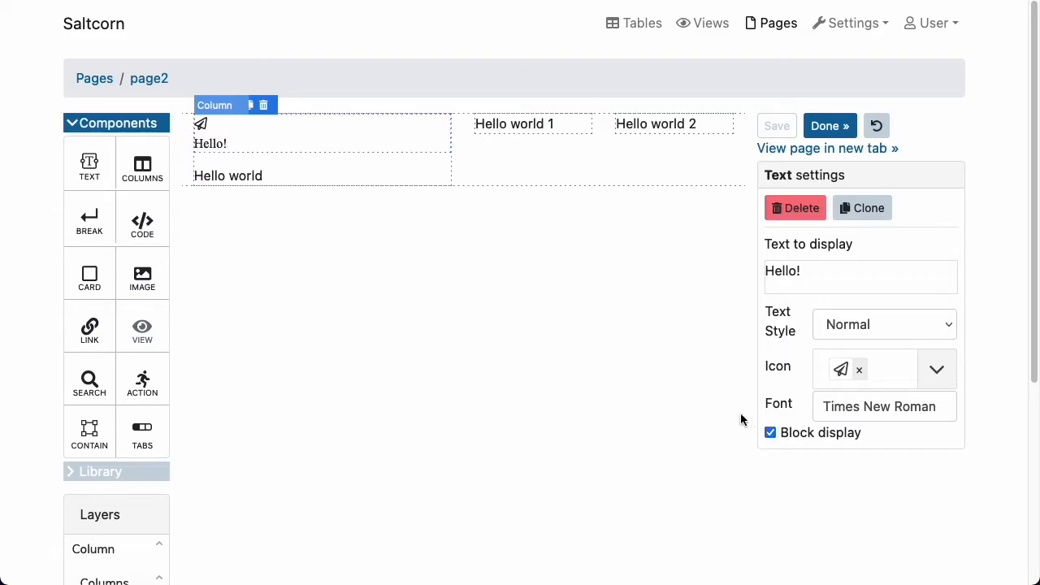
Check the settings of both text elements in the first column and disable block display for "Hello!".
left_click(252, 177)
left_click(317, 177)
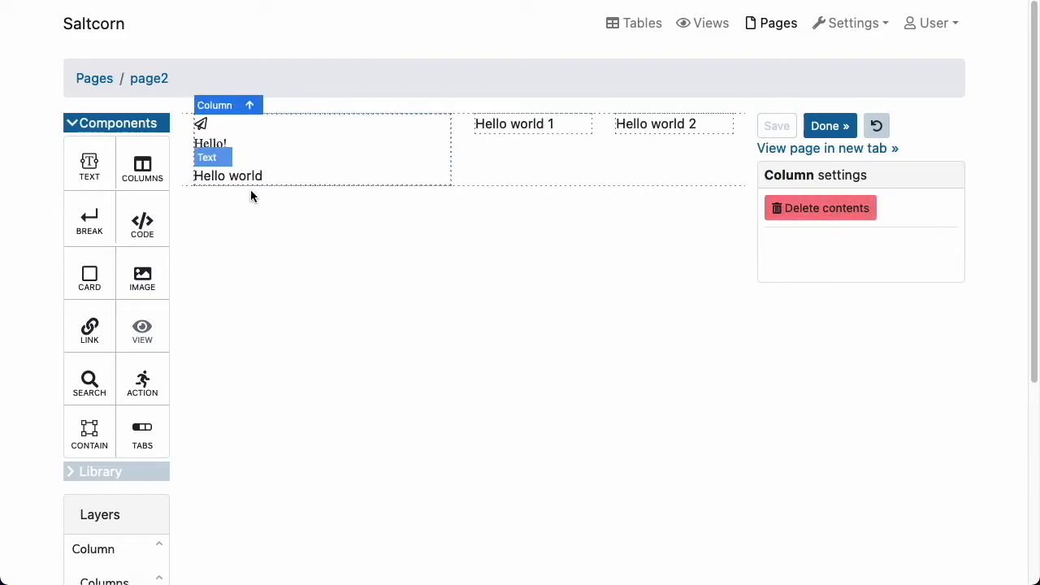
left_click(244, 175)
left_click(349, 160)
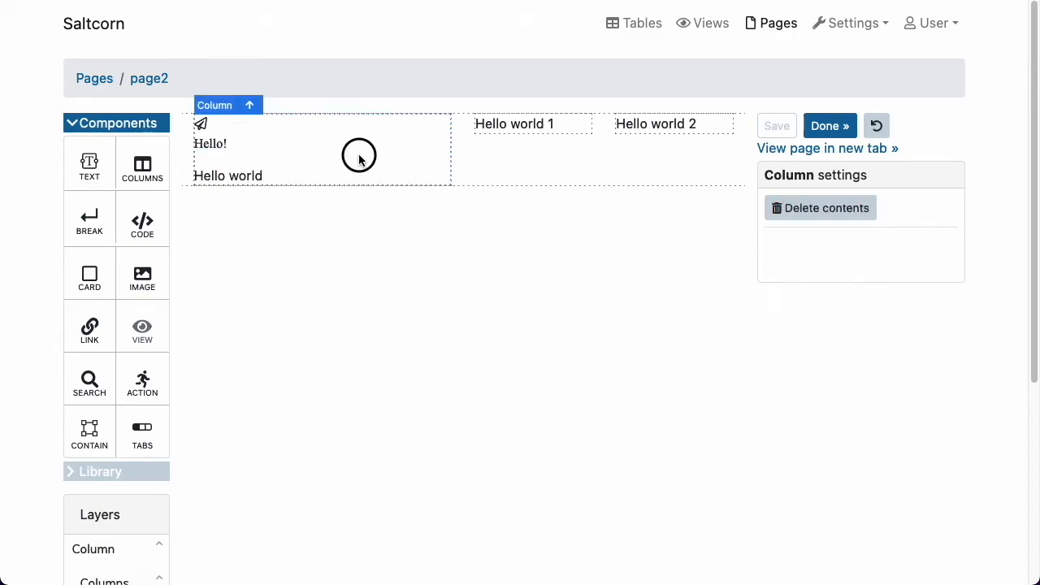
left_click(212, 144)
left_click(244, 177)
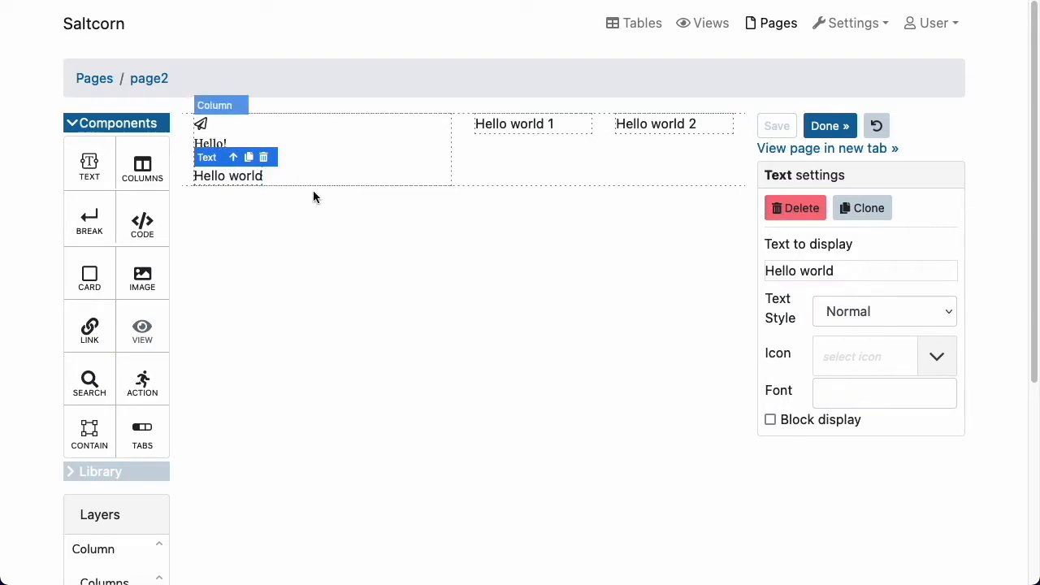
left_click(211, 143)
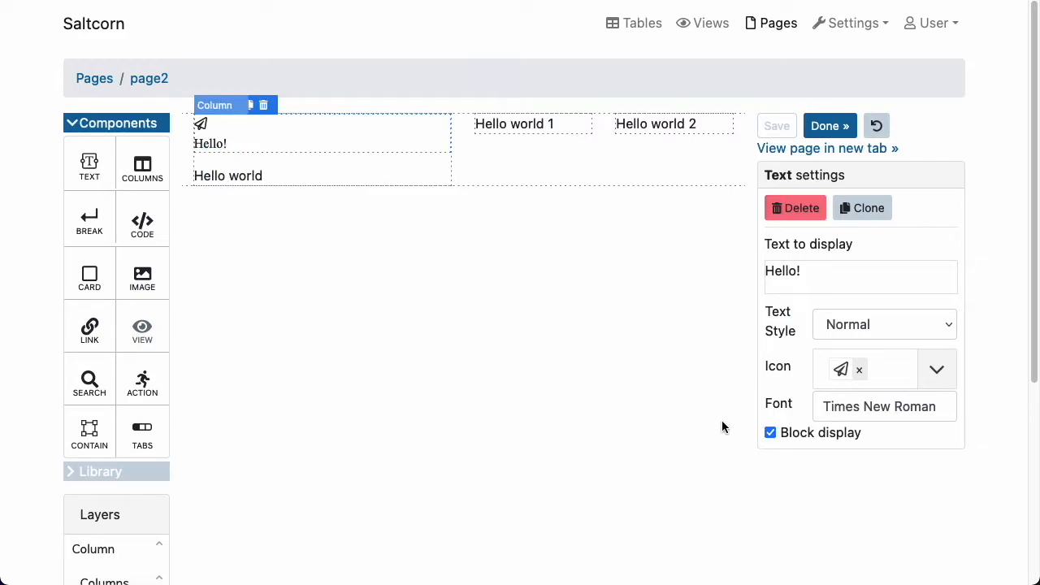
left_click(770, 433)
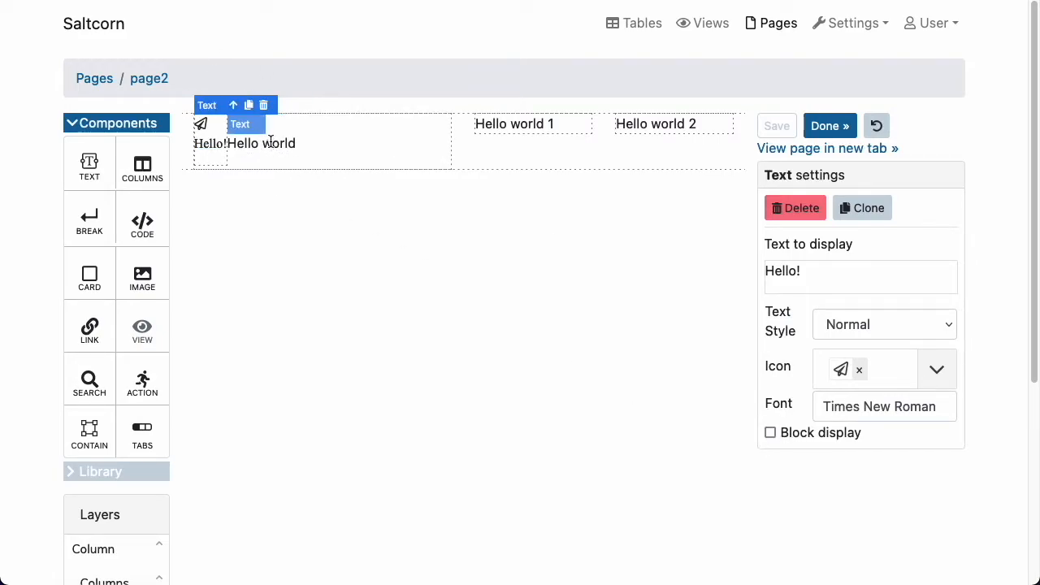
Try block display on the "Hello world" text in the first column.
left_click(262, 143)
left_click(770, 419)
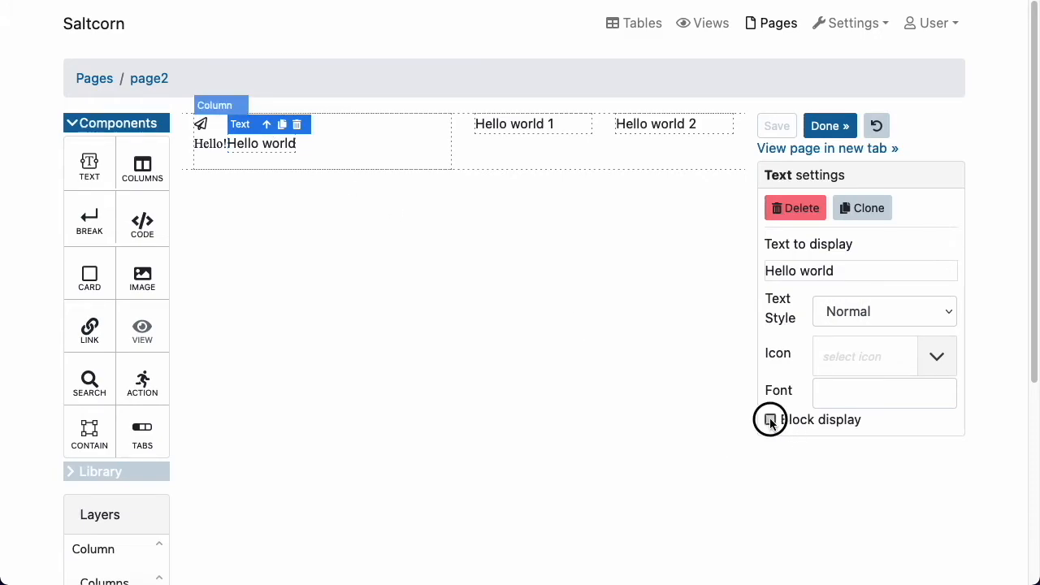
left_click(771, 420)
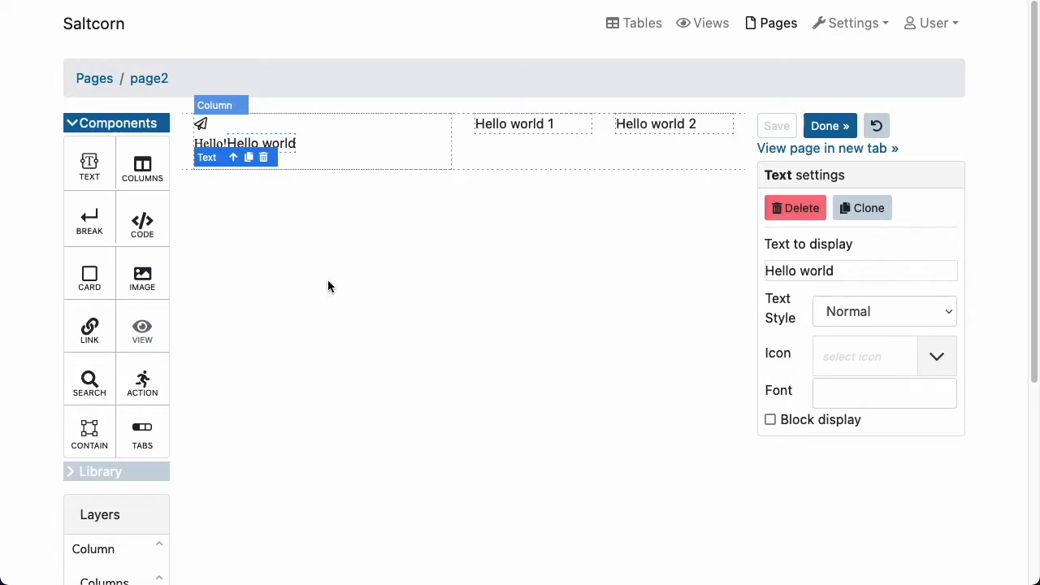
Insert a line break between "Hello!" and "Hello world" in the first column, then save the page and reload its preview.
left_click(90, 215)
left_click_drag(89, 216, 233, 138)
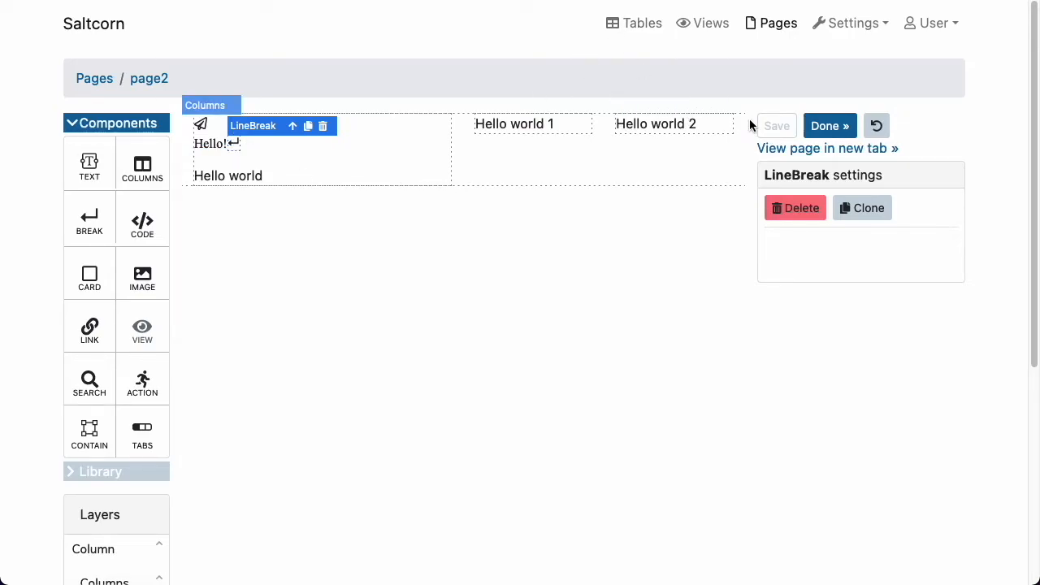
left_click(777, 126)
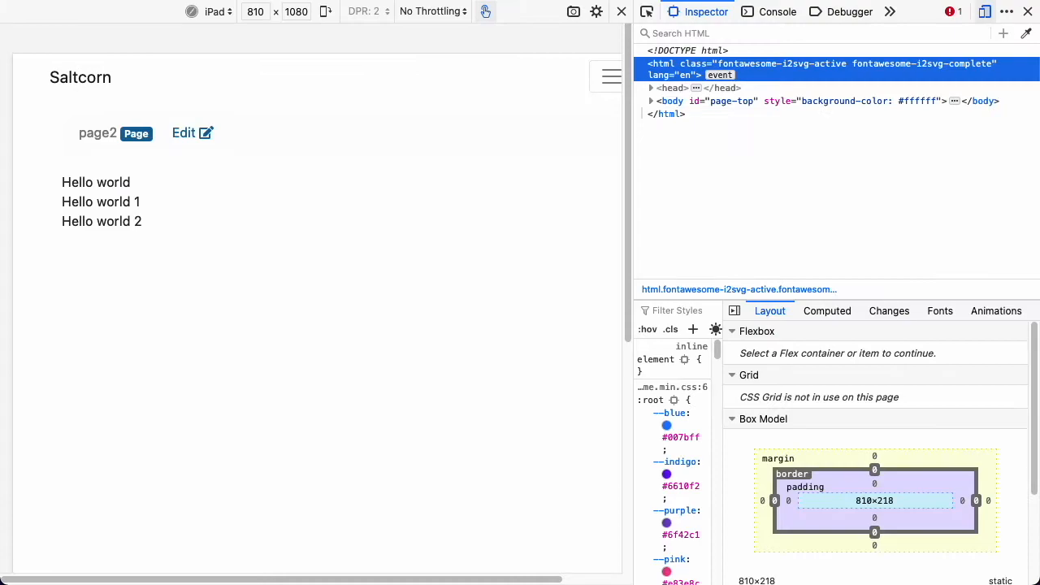
key("super+r")
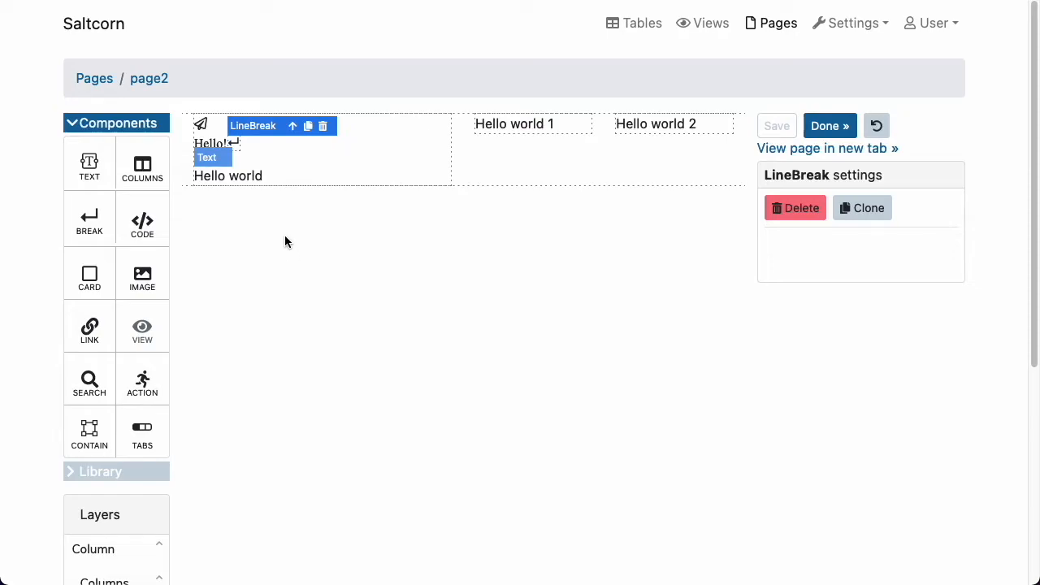
Replace the "Hello world 1" text in the second column with an HTML code element containing <h1>I am big!</h1>.
left_click(539, 123)
key("Delete")
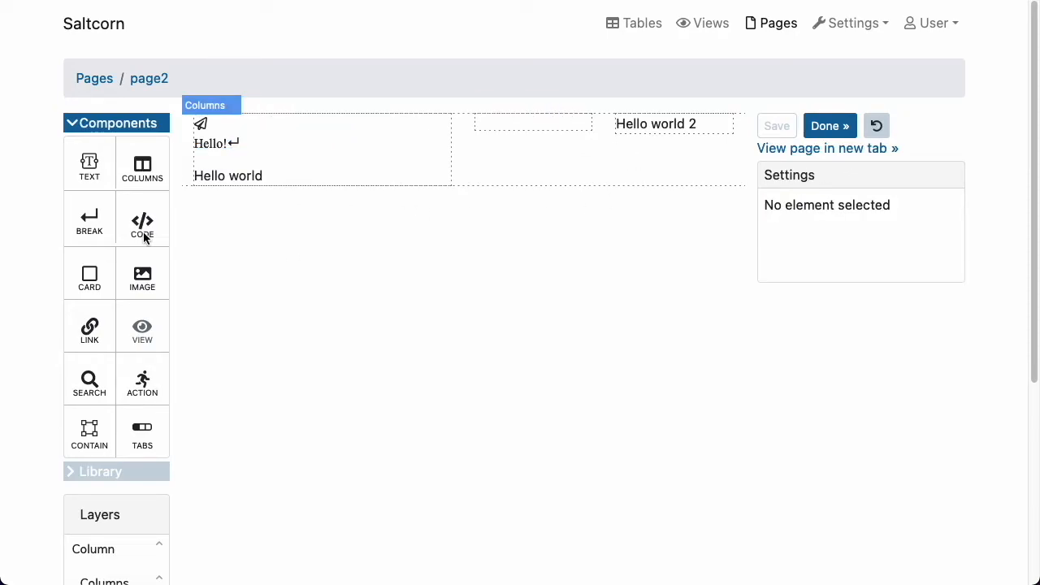
left_click_drag(142, 234, 532, 123)
left_click(859, 302)
type("<h1")
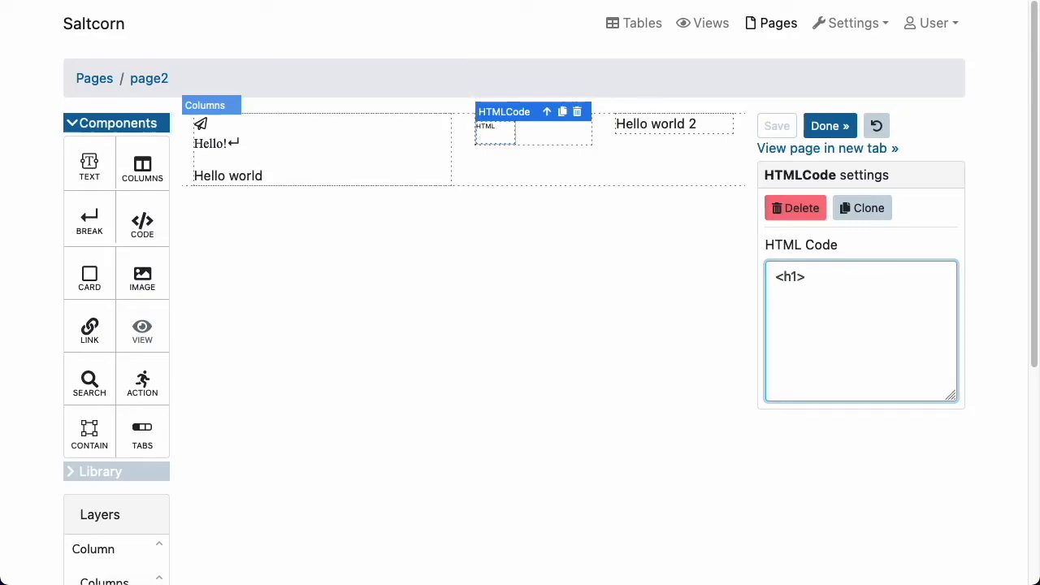
type(">I am big")
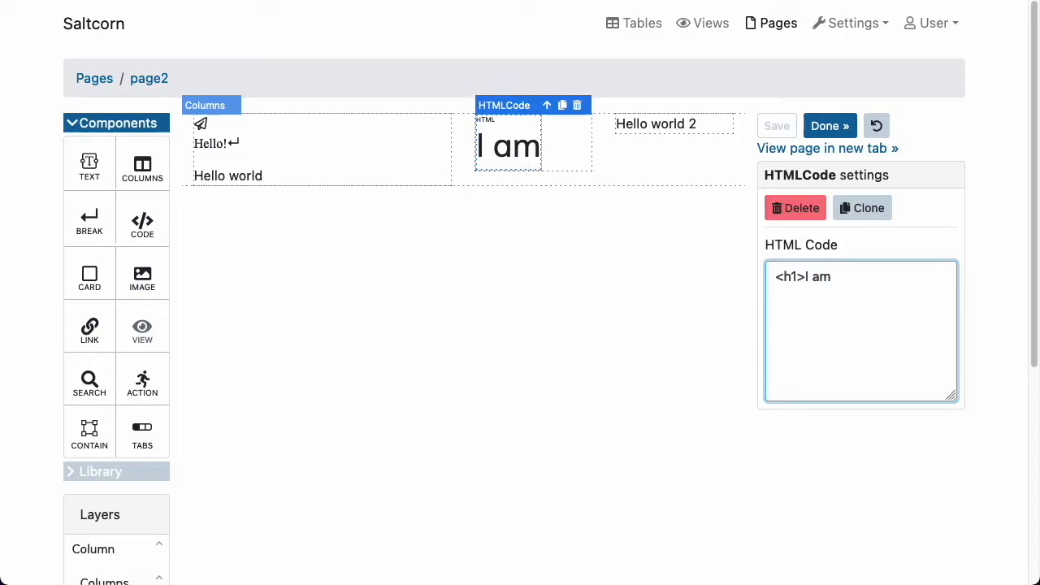
type("!")
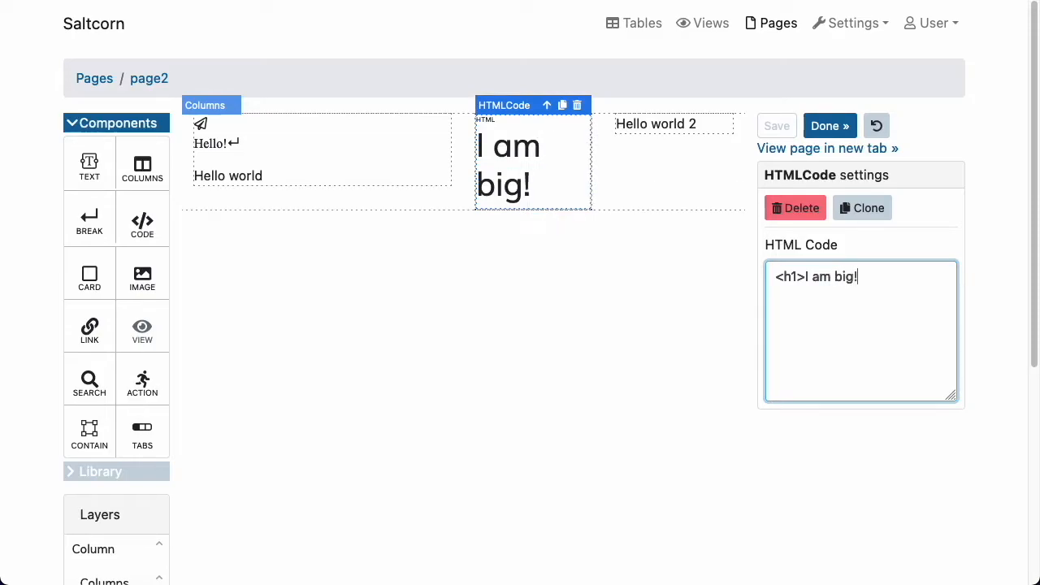
type("</h1>")
left_click(561, 365)
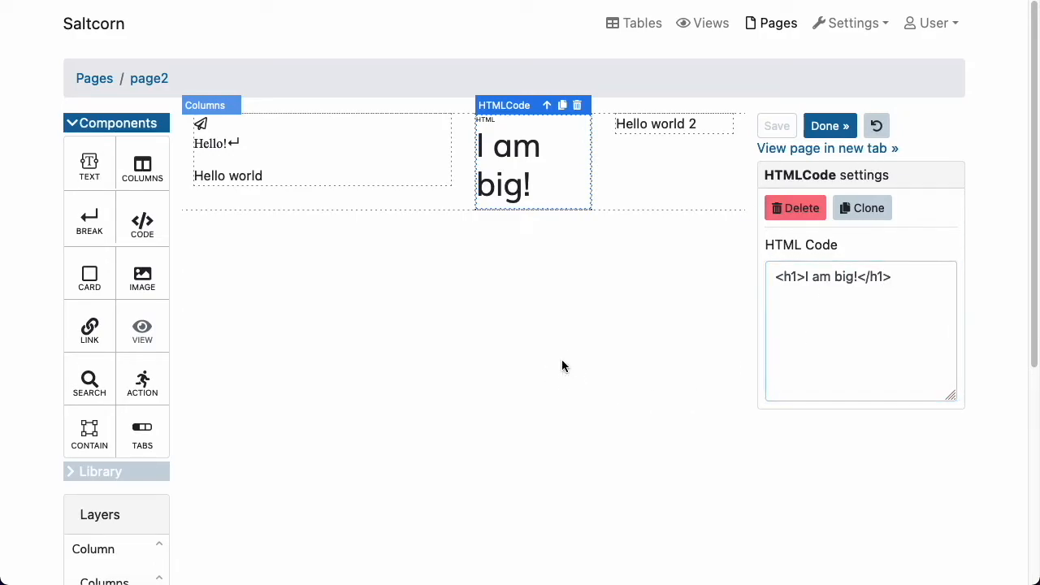
Replace the HTML code element in the second column with a card titled "My card".
left_click(618, 160)
left_click(565, 159)
left_click(812, 210)
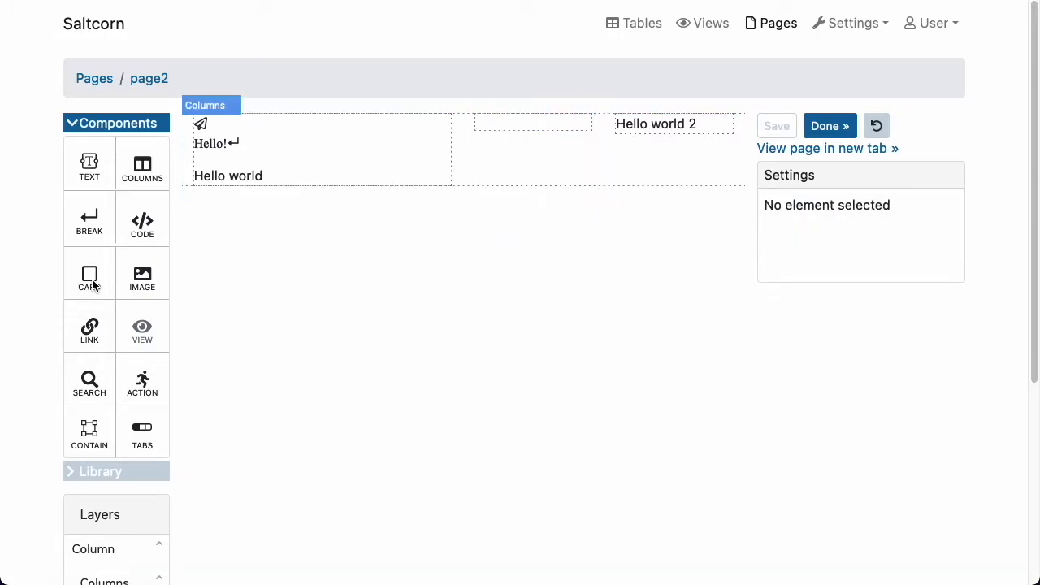
left_click_drag(92, 282, 534, 132)
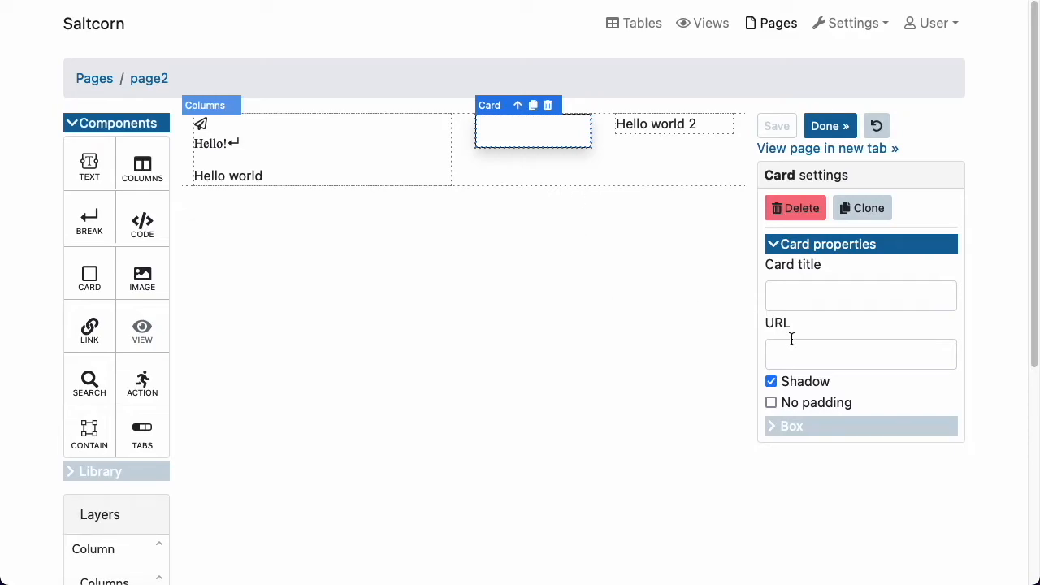
left_click(810, 289)
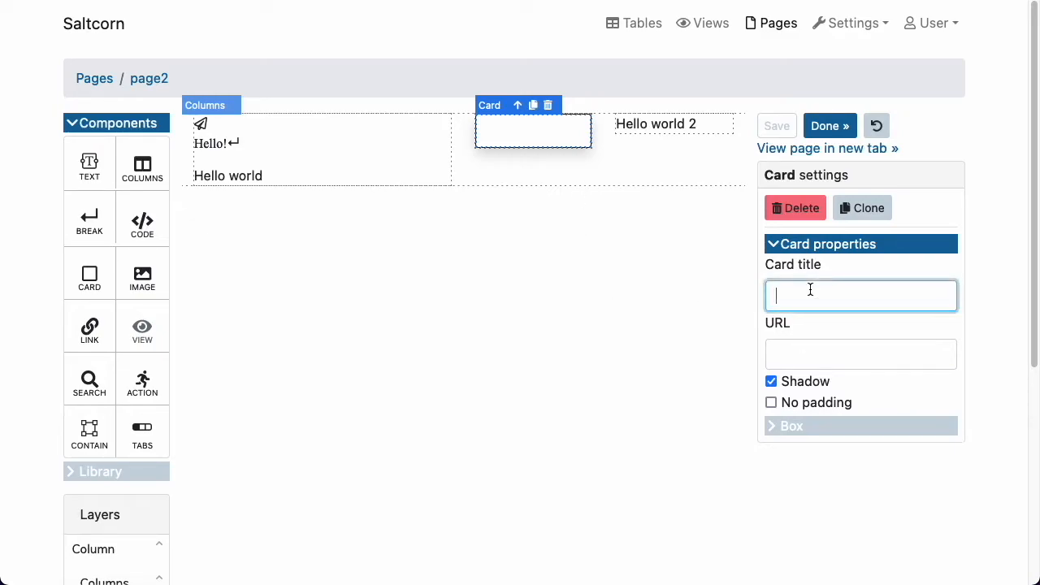
type("My card")
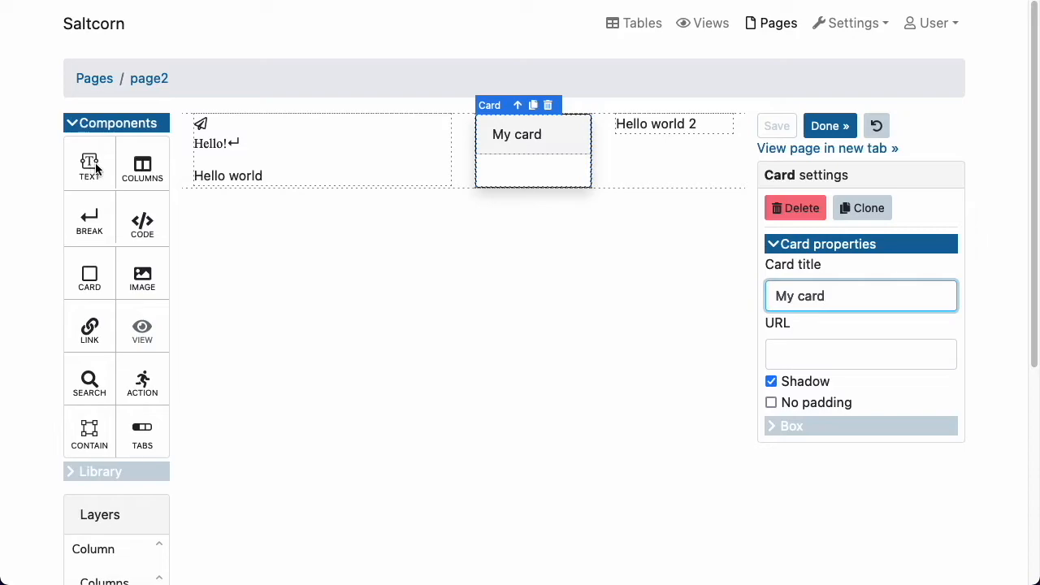
Add a text element to the body of the card and check the settings of both.
left_click_drag(95, 168, 543, 177)
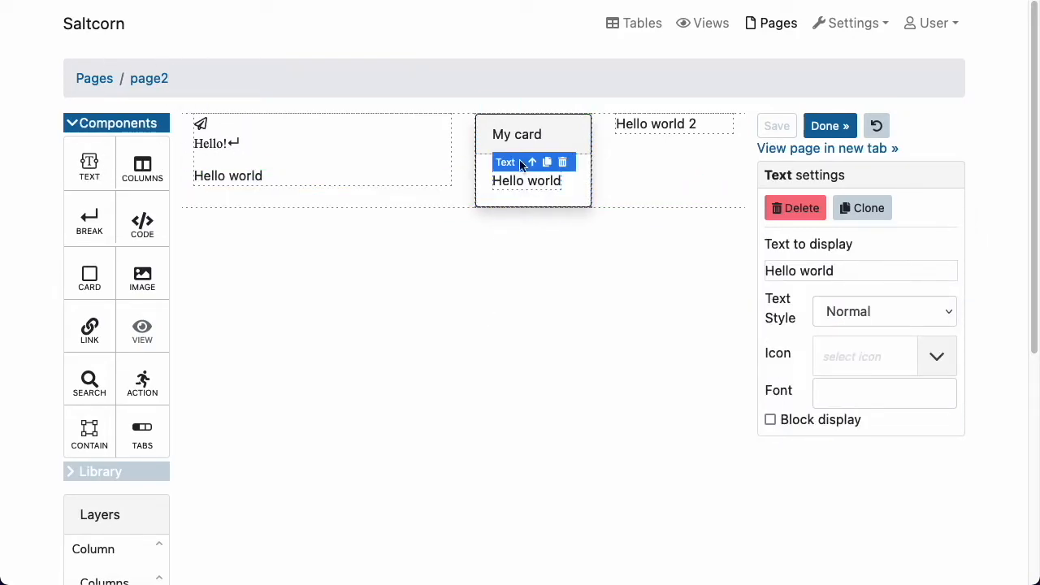
left_click(576, 128)
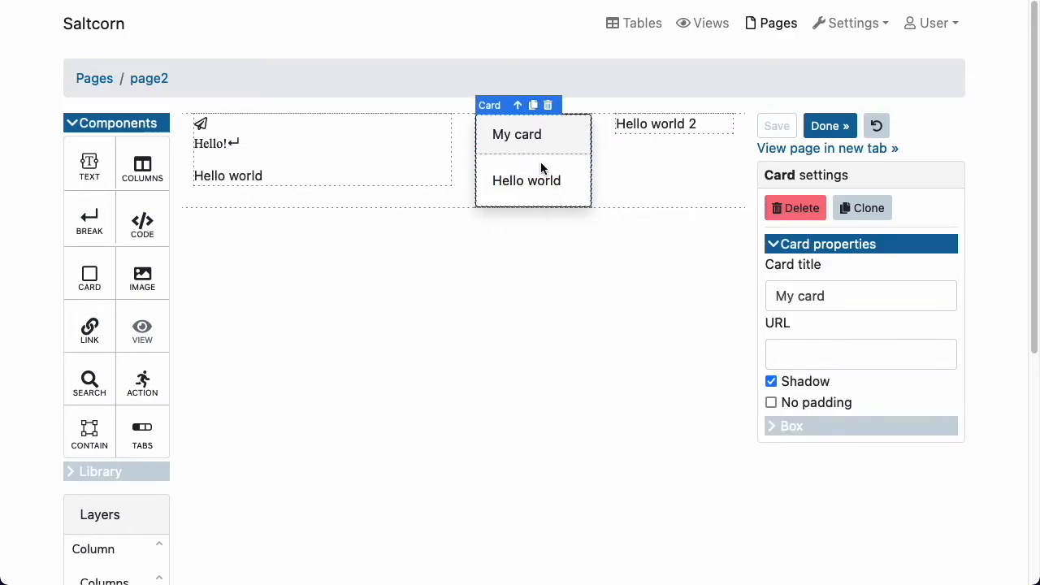
left_click(520, 187)
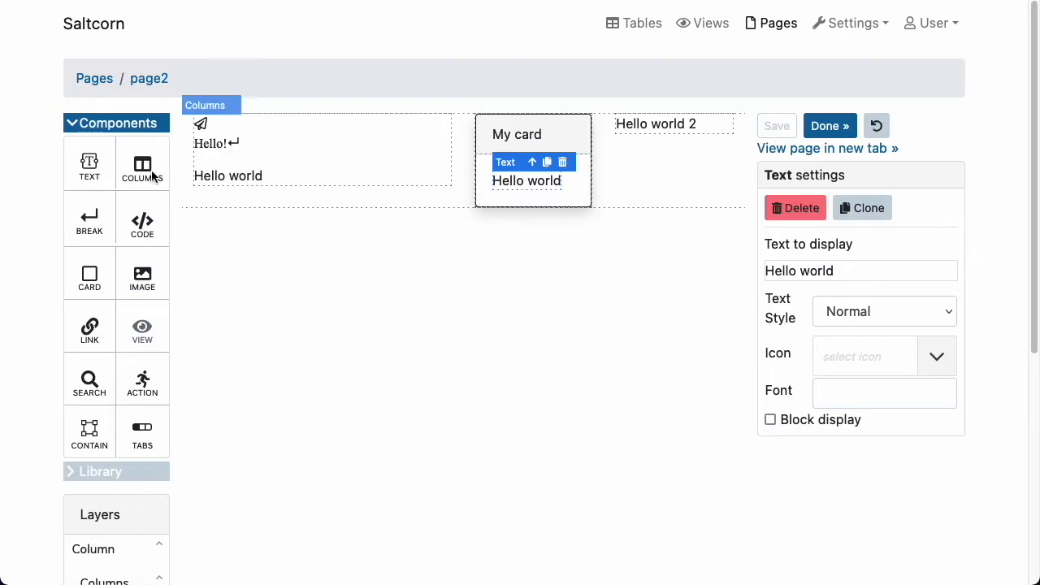
Try nesting a two-column layout inside the body of the card.
left_click_drag(165, 165, 564, 179)
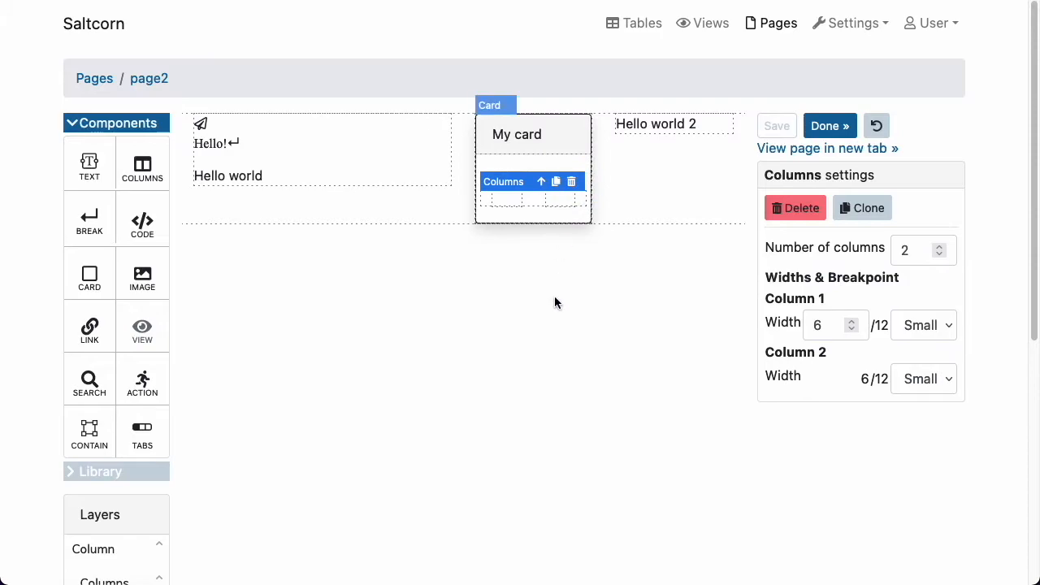
left_click(571, 182)
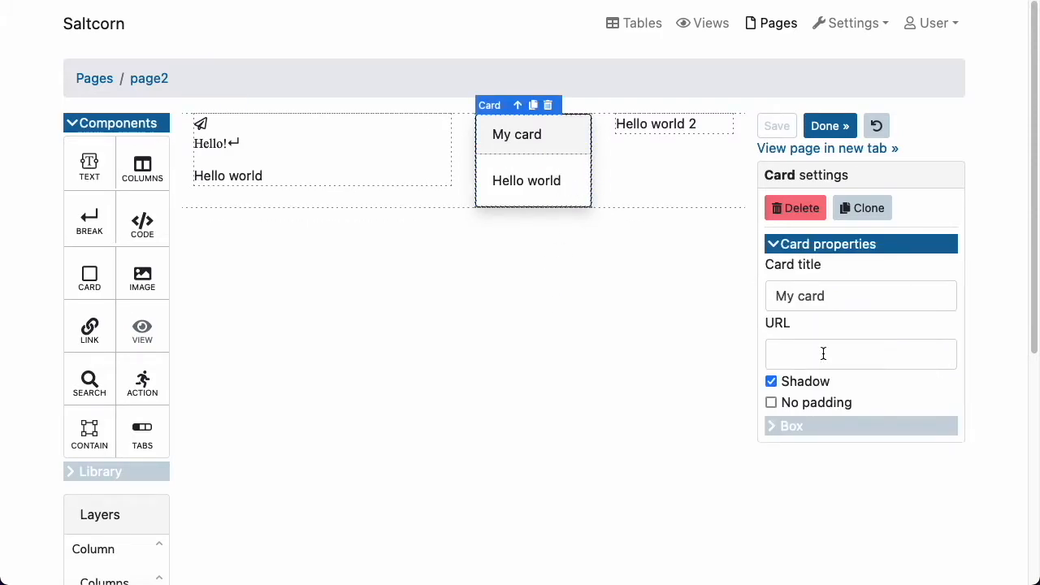
Set the card's URL to saltcorn.com and save the page.
left_click(845, 355)
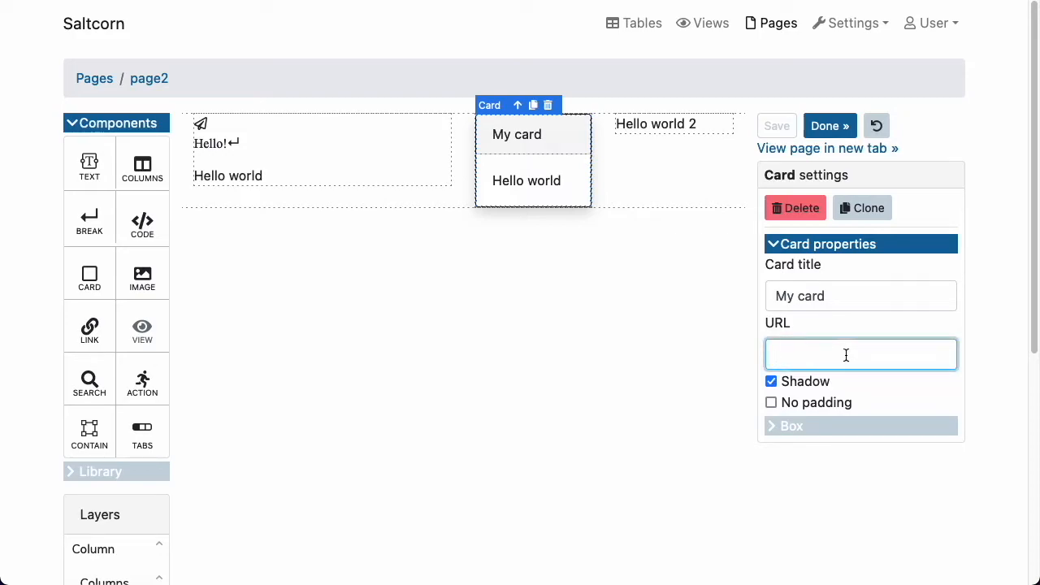
type("saltconco")
type("rn.com")
key("Left")
key("Left")
key("Left")
key("Left")
key("Left")
key("Left")
key("BackSpace")
key("BackSpace")
key("BackSpace")
left_click(626, 386)
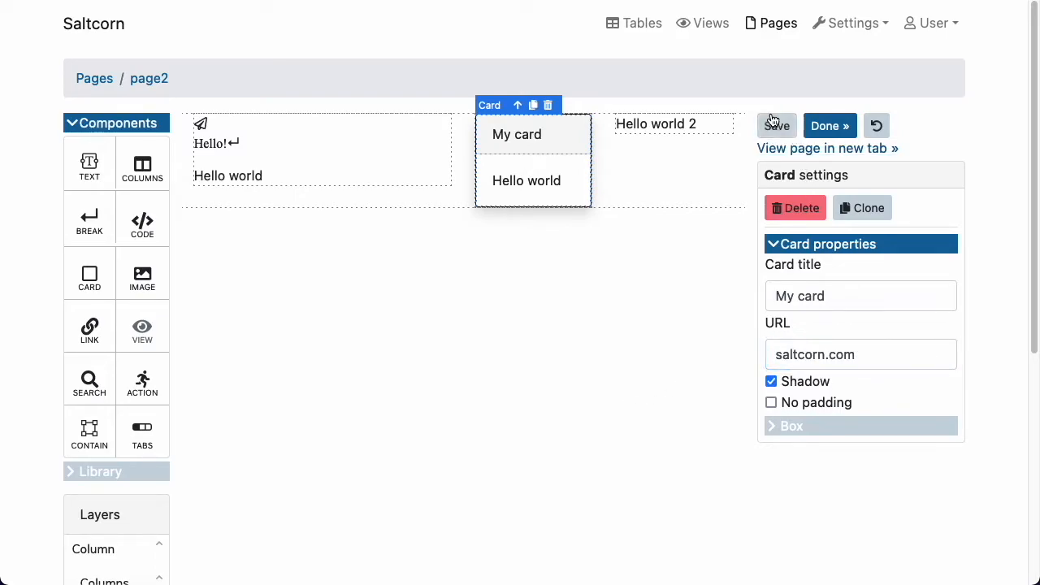
left_click(777, 125)
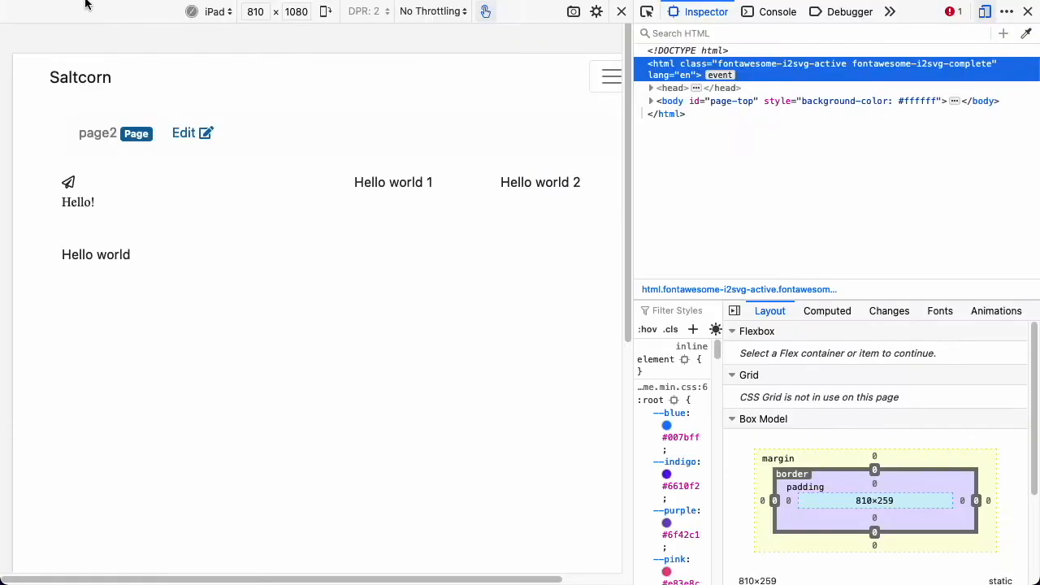
Reload the page preview, follow the card's link, and return to the page editor.
left_click(393, 181)
left_click(449, 265)
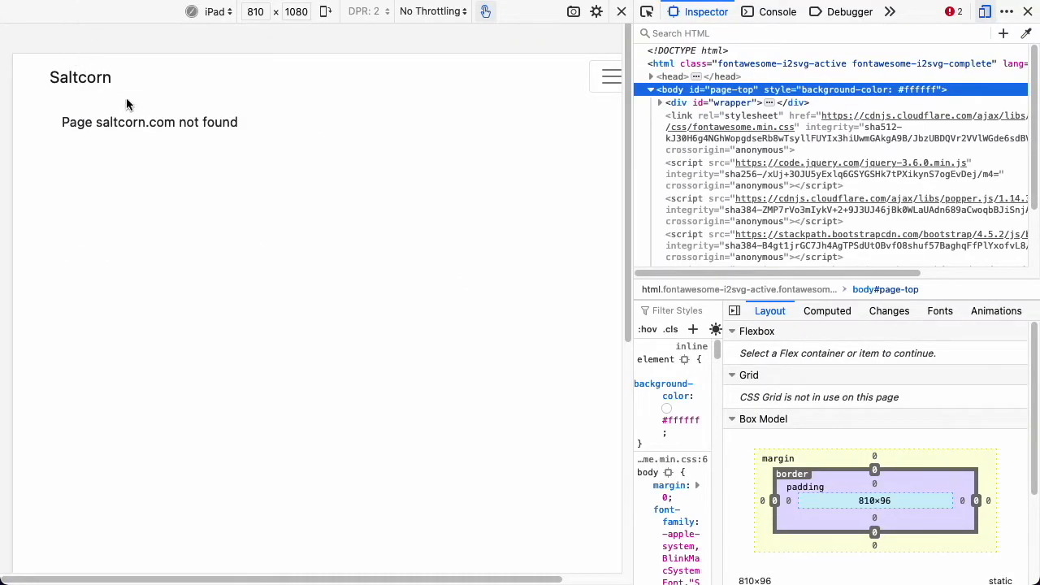
key("super+Left")
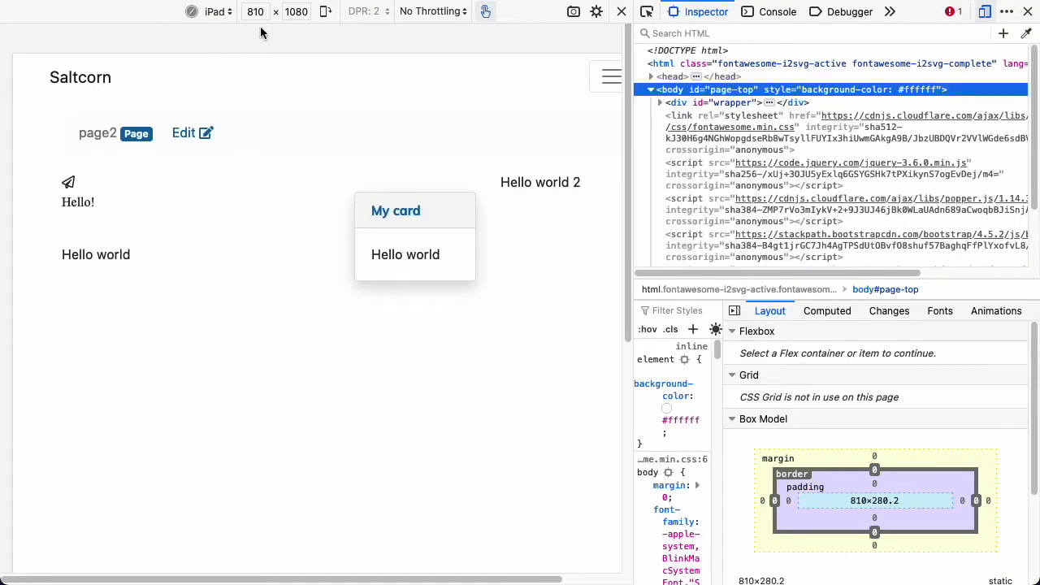
key("ctrl+shift+Tab")
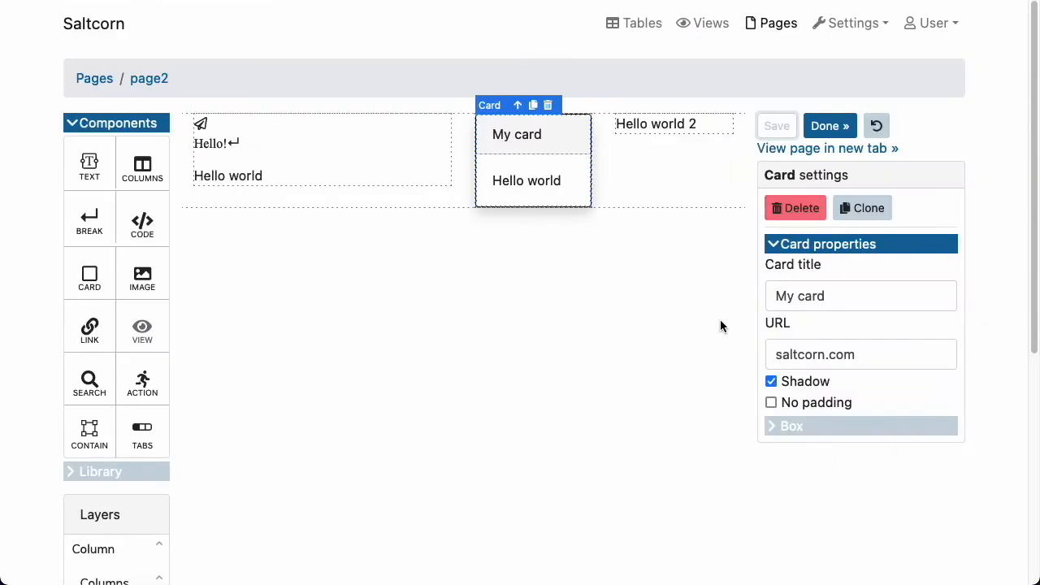
left_click(776, 349)
type("http")
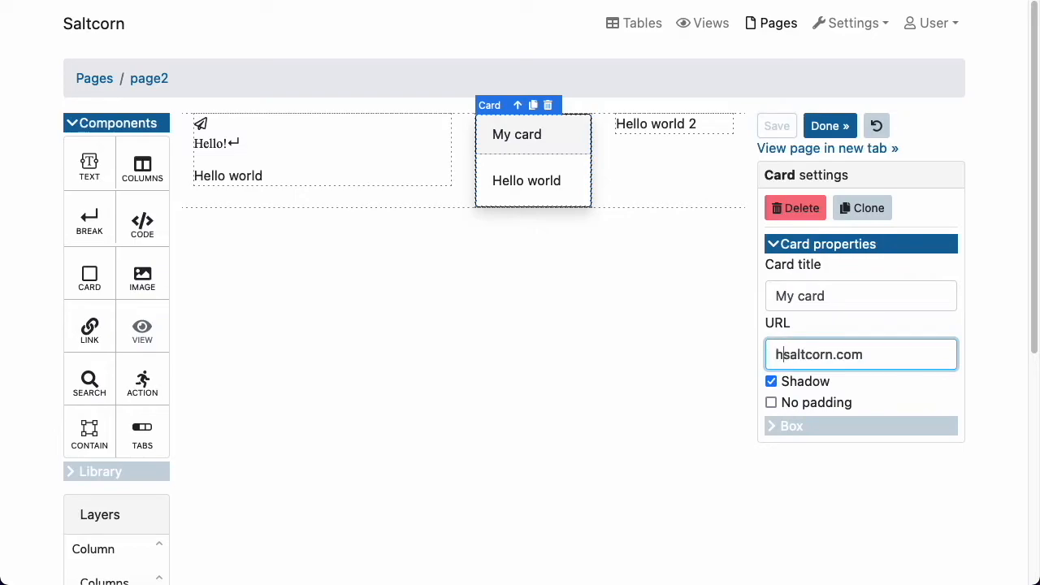
type("://")
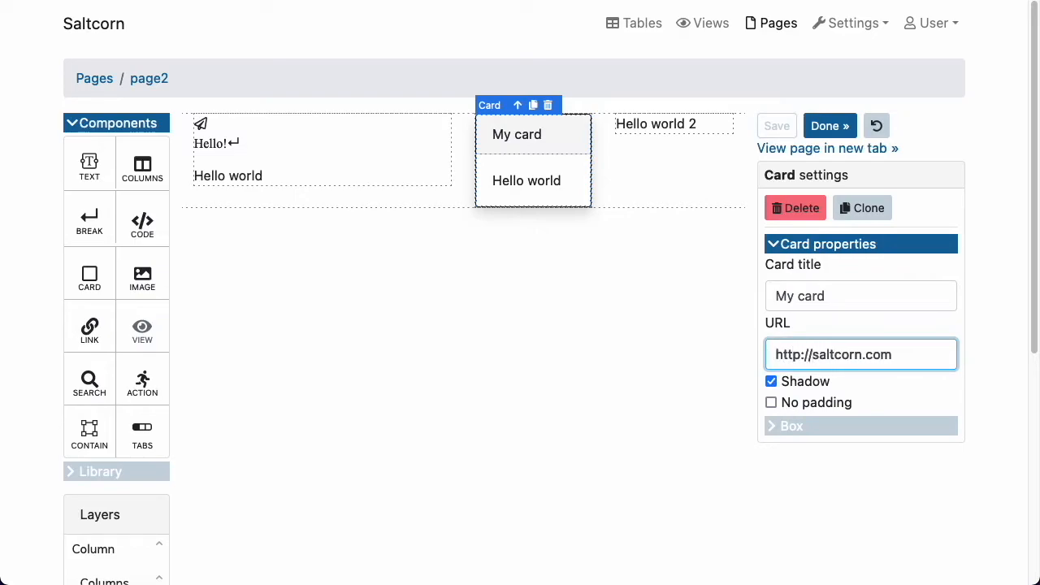
left_click(772, 130)
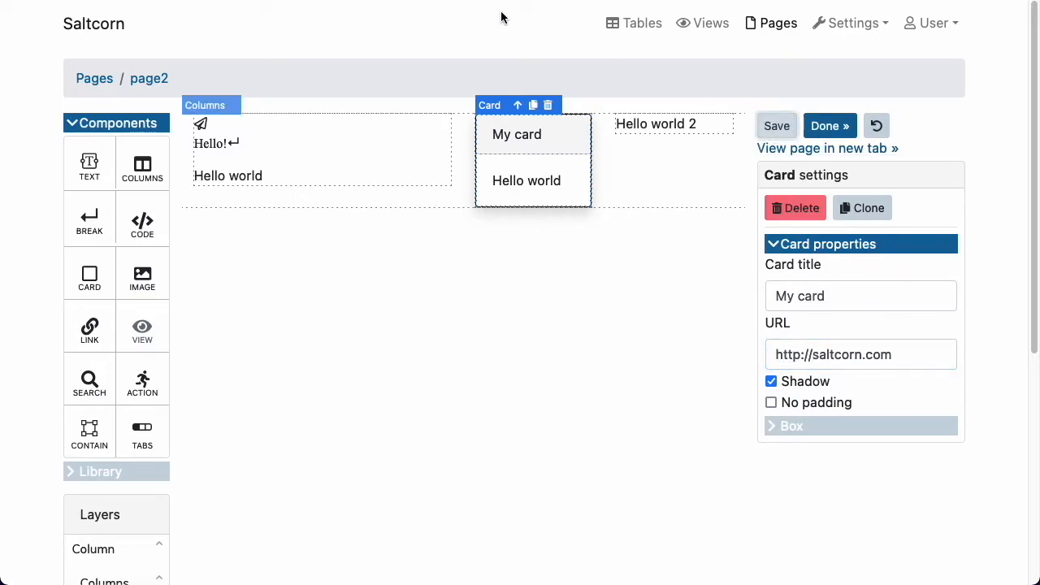
key("ctrl+Tab")
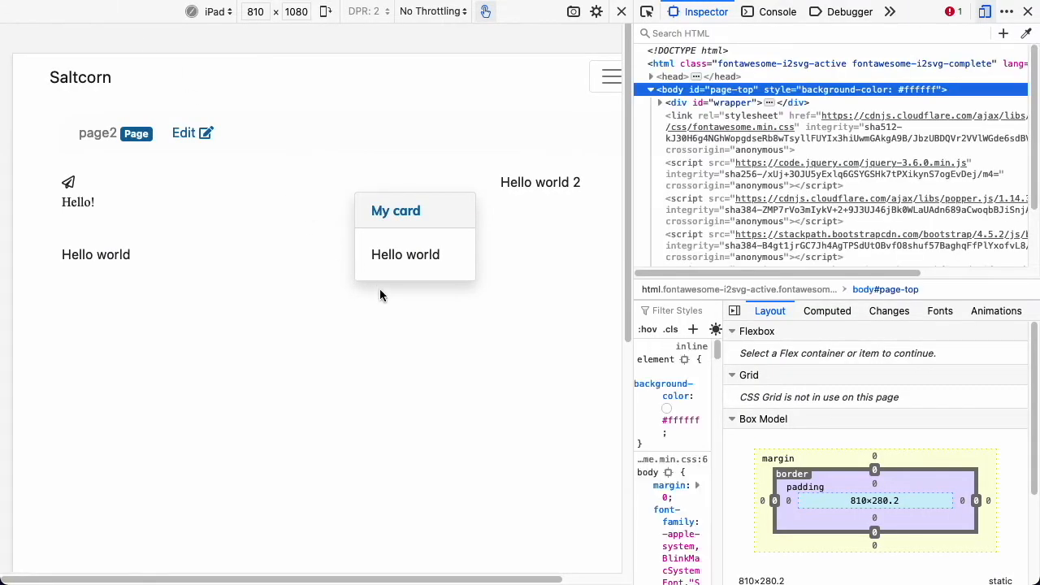
left_click(443, 265)
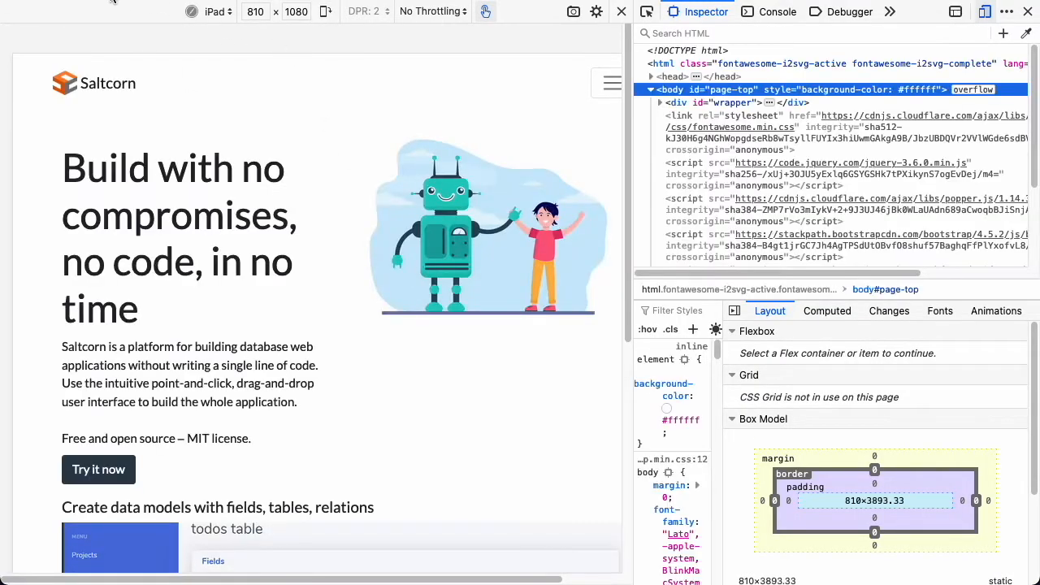
key("super+Left")
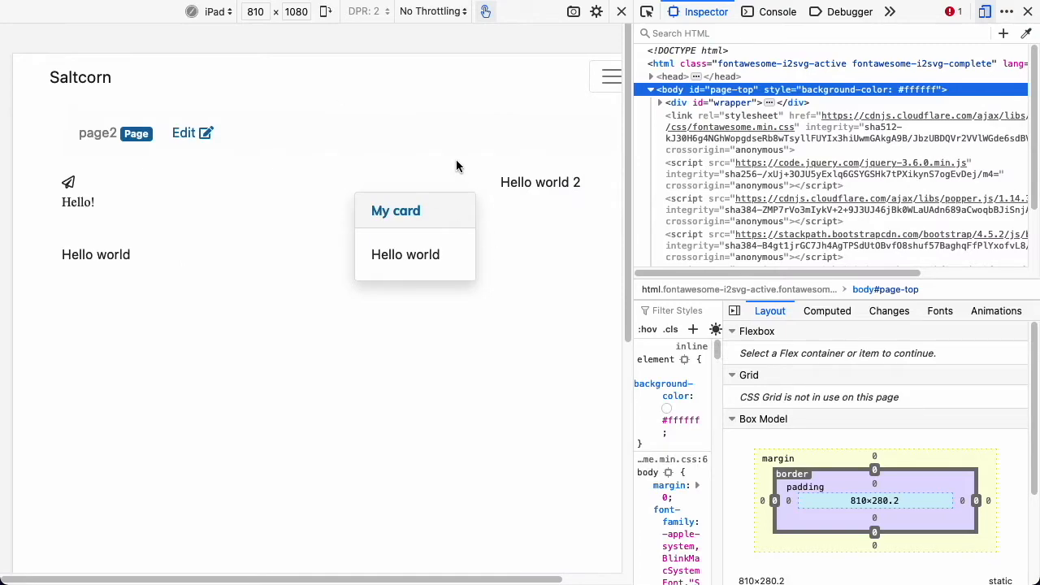
key("ctrl+Tab")
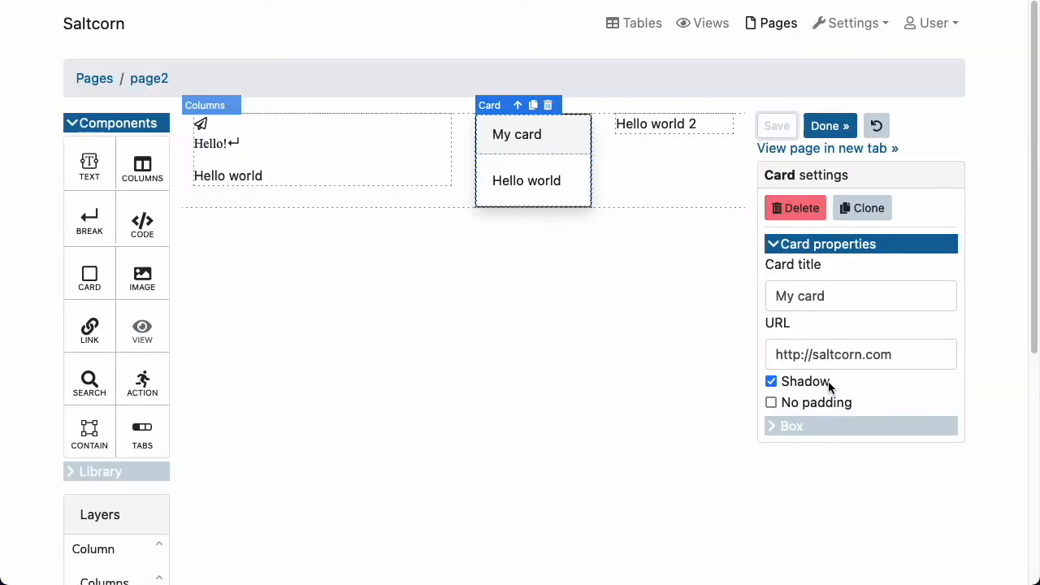
Turn off the card's shadow and try its No padding option.
left_click(781, 382)
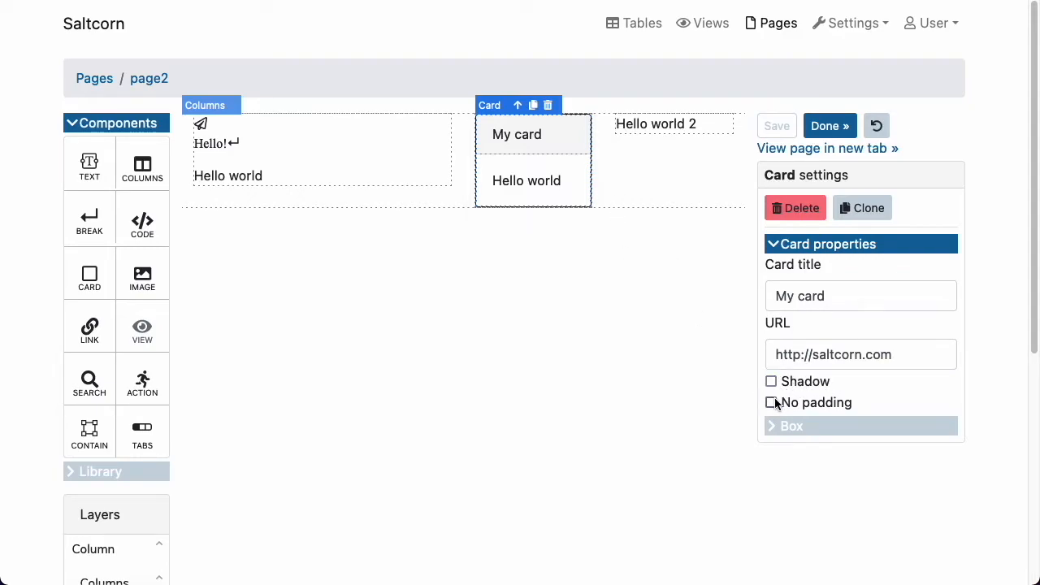
left_click(770, 403)
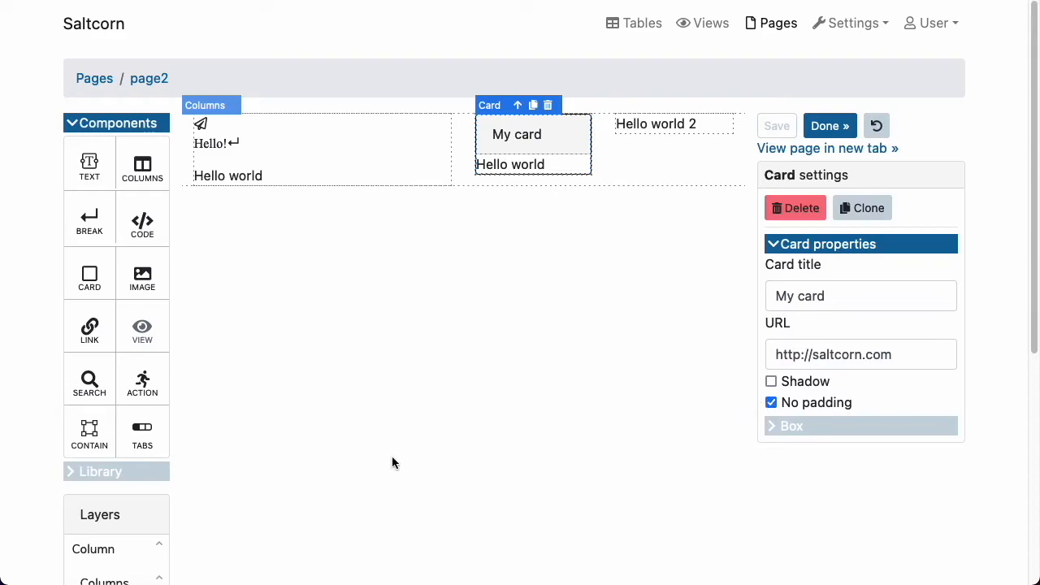
left_click(771, 402)
Open the card's Box settings.
left_click(789, 426)
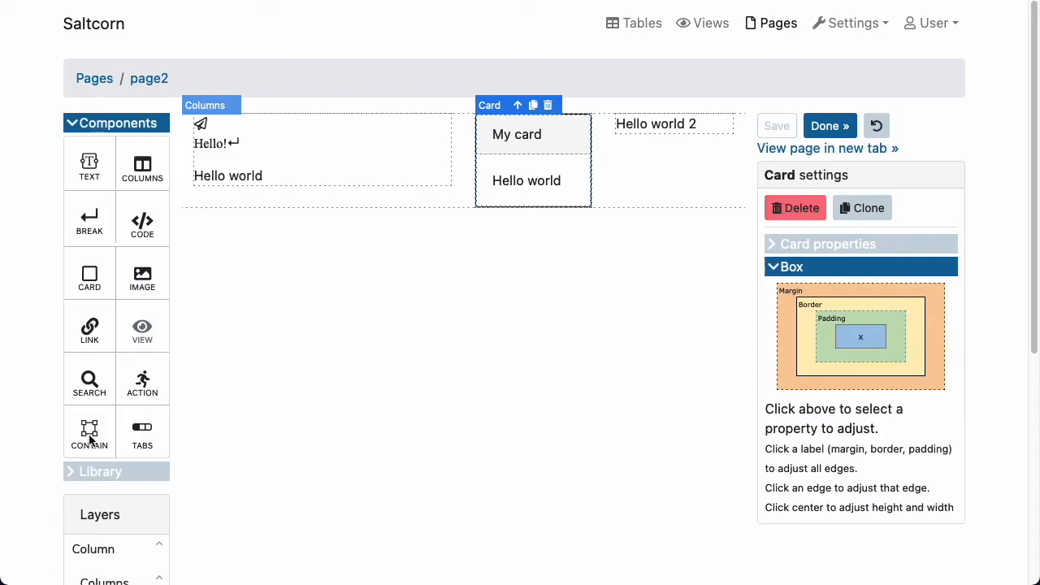
Set the widths of column 1 and column 2 to 4/12 each in the three-column layout.
left_click(827, 244)
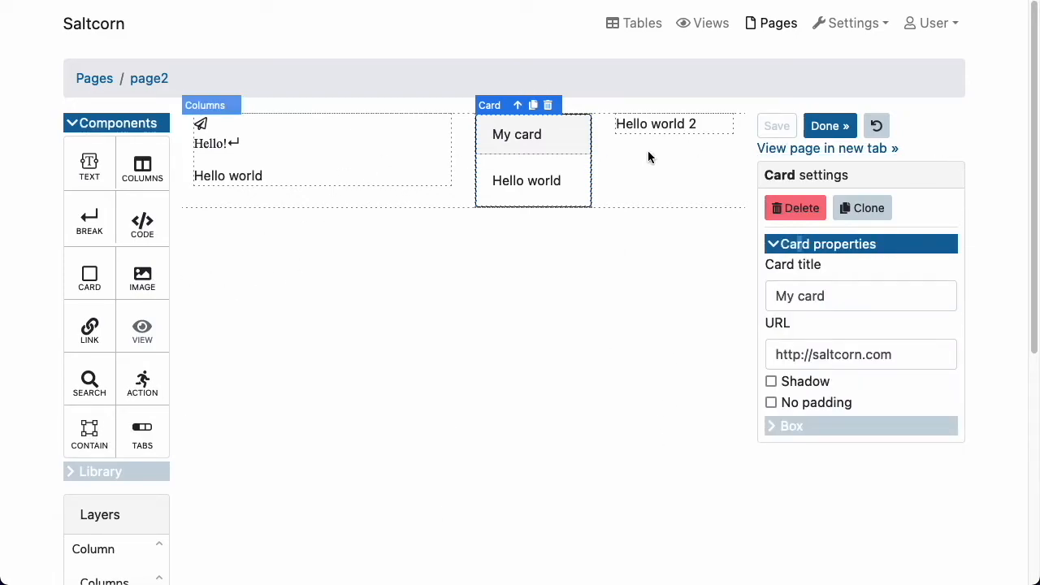
left_click(469, 141)
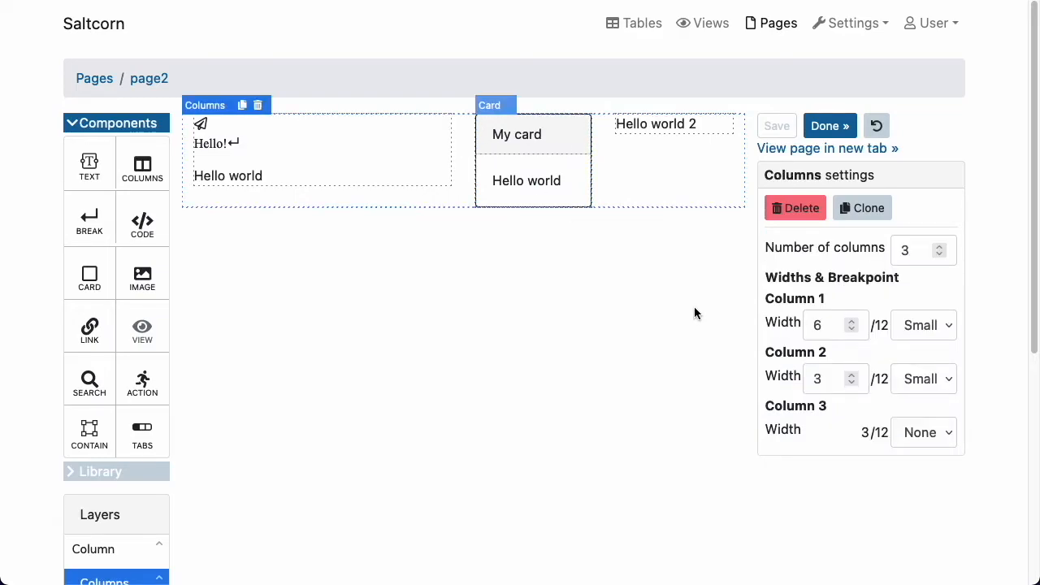
left_click(851, 328)
left_click(851, 329)
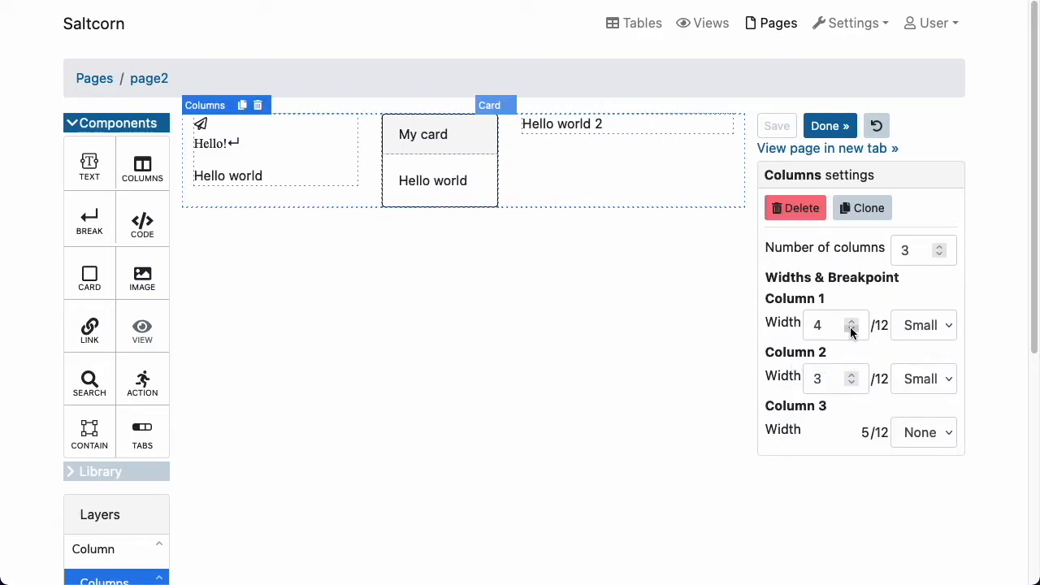
left_click(853, 375)
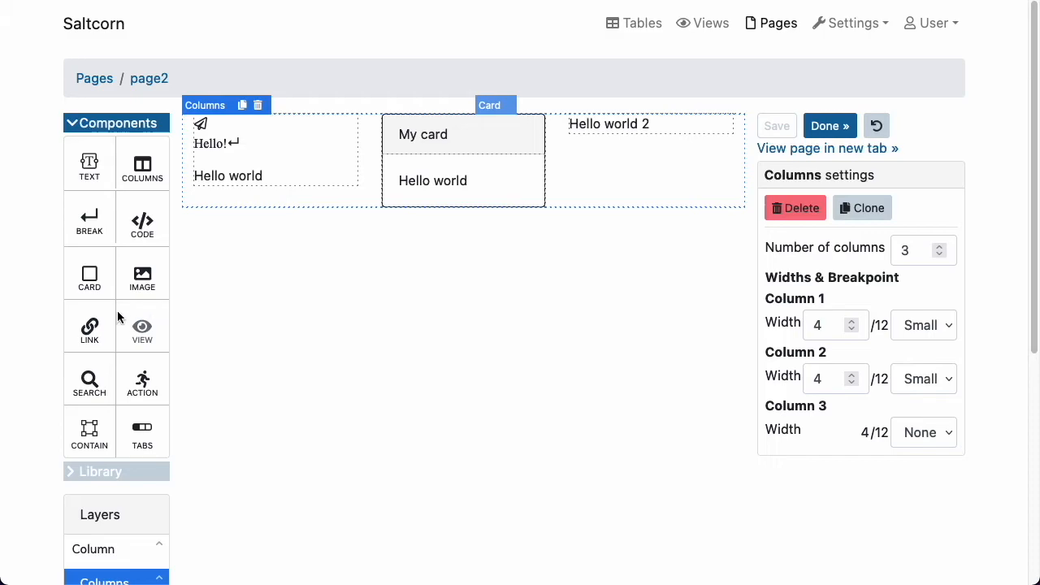
Add an image below the Hello world 2 text in the third column and review its source options.
left_click_drag(130, 279, 676, 131)
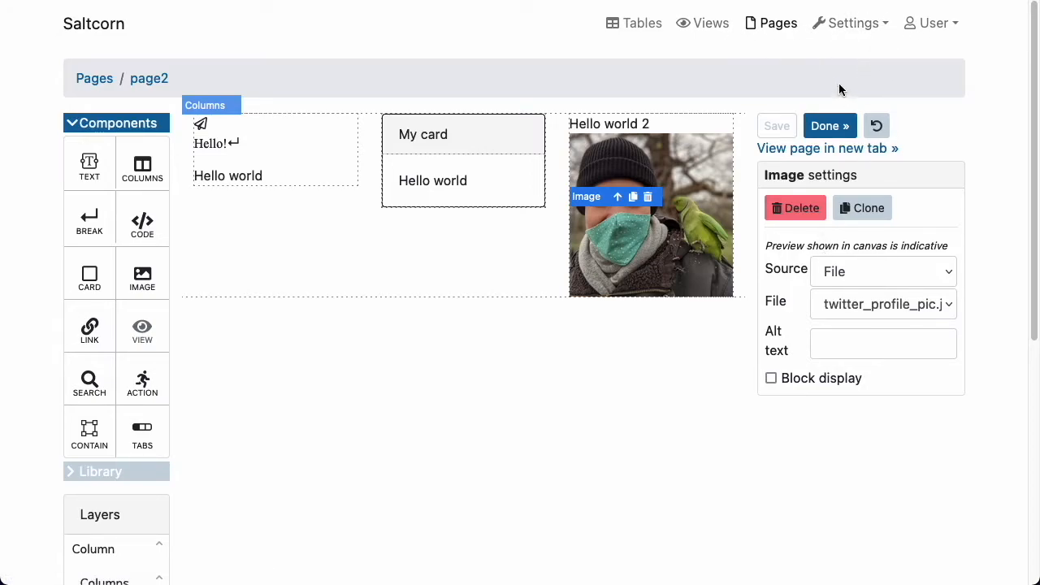
left_click(907, 274)
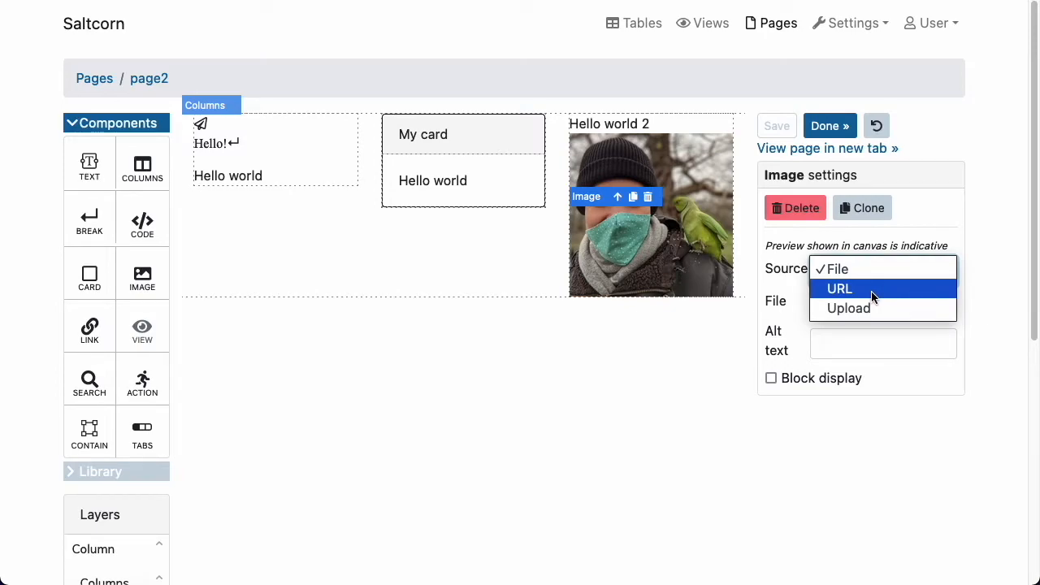
left_click(880, 512)
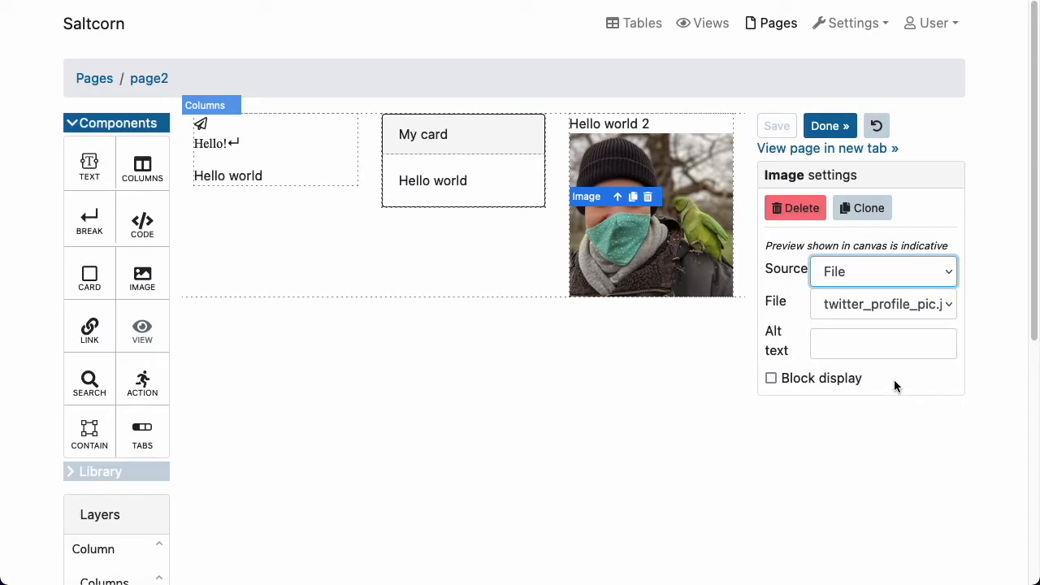
left_click(882, 356)
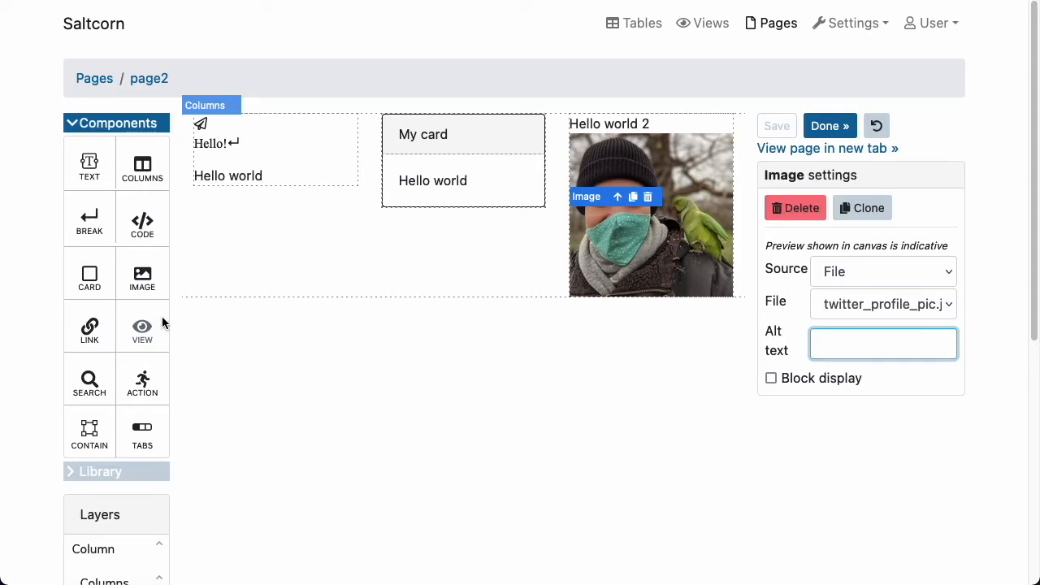
Add a link after the Hello world text inside the card, with a line break between them.
left_click_drag(91, 345, 478, 176)
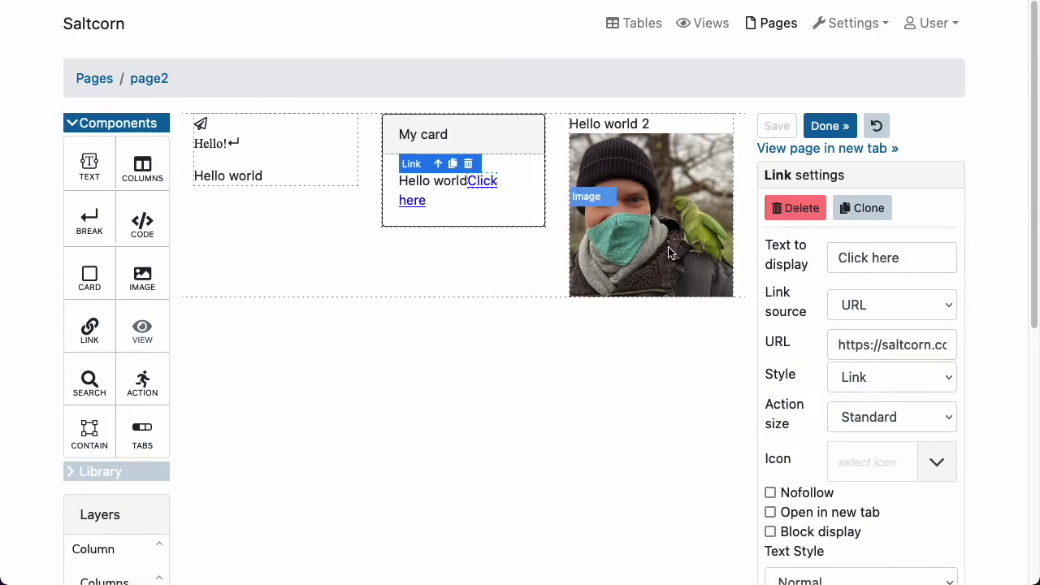
left_click_drag(90, 218, 473, 183)
left_click(439, 201)
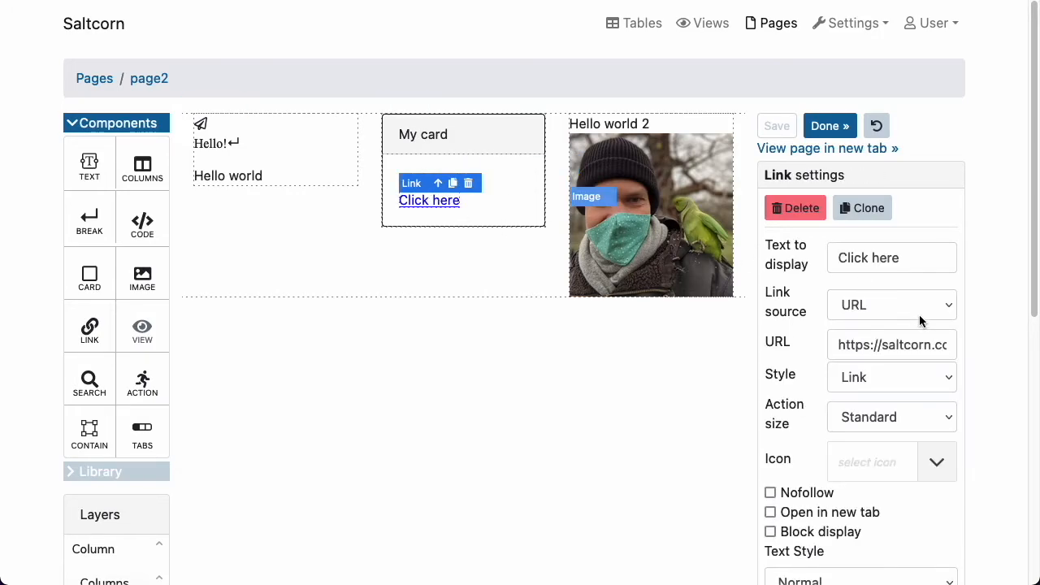
Point the link to the page mypage and switch its link source back to URL.
left_click(894, 309)
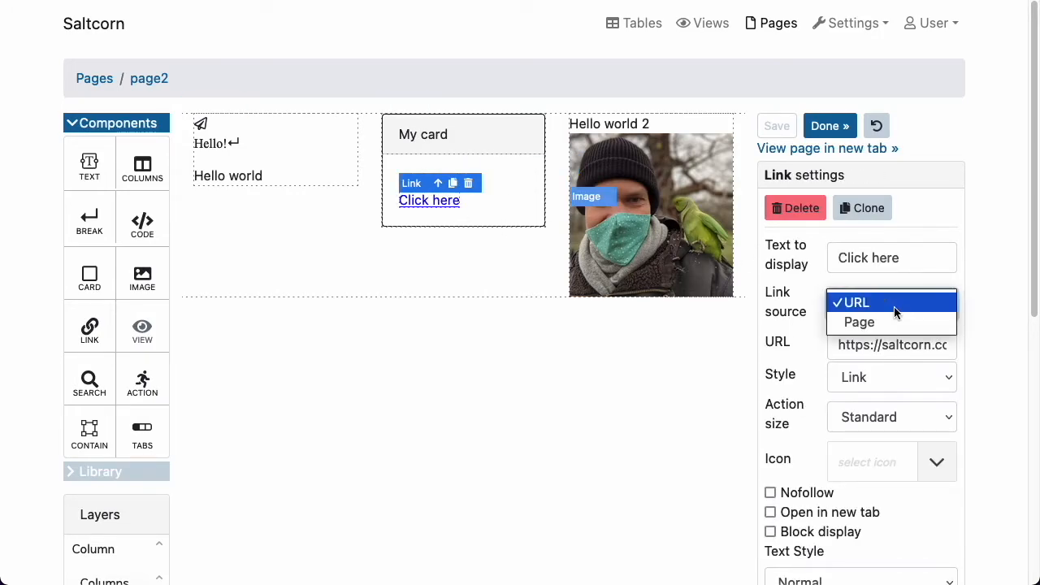
left_click(861, 320)
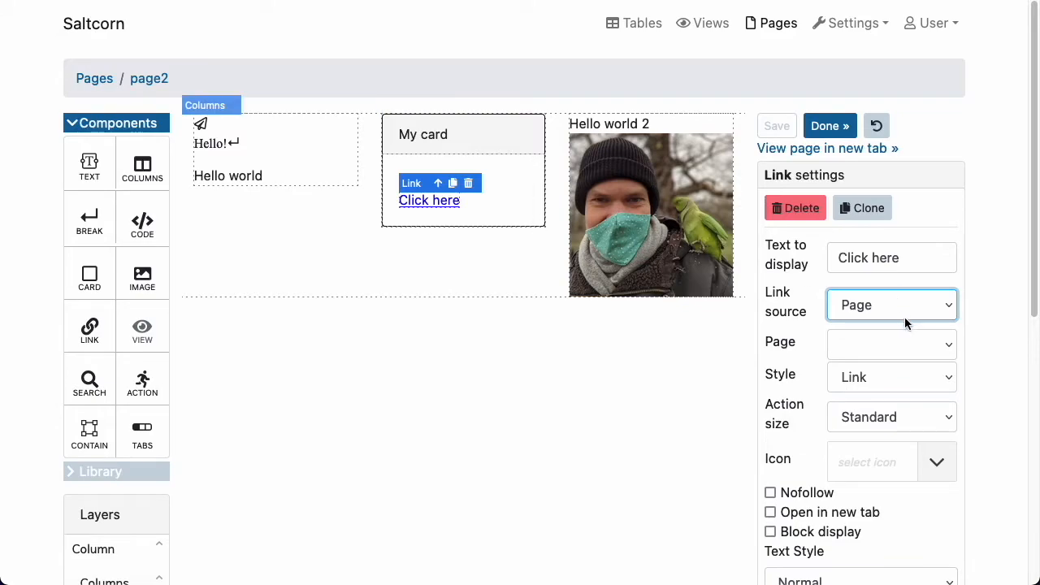
left_click(919, 343)
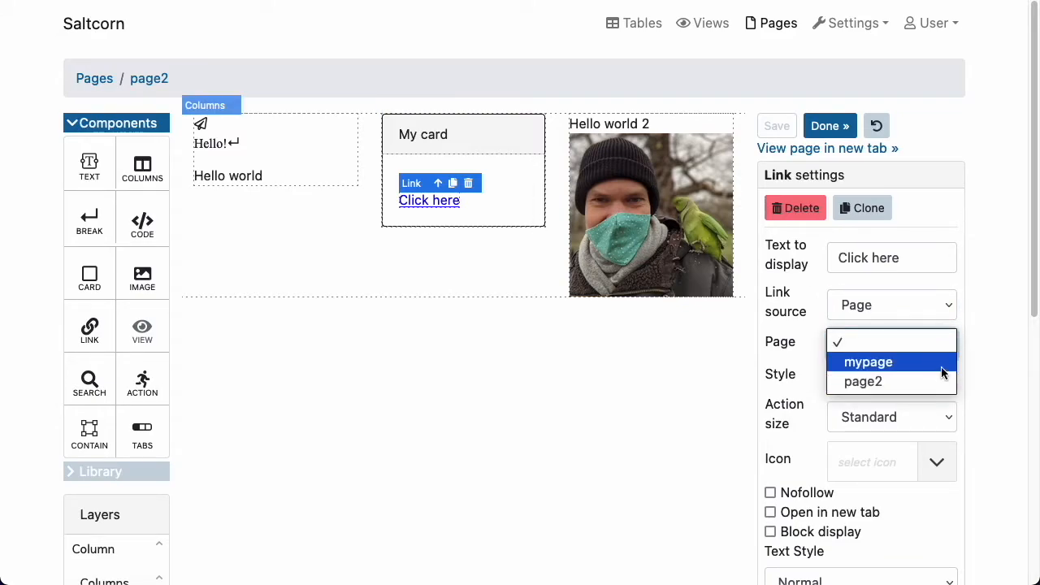
left_click(934, 362)
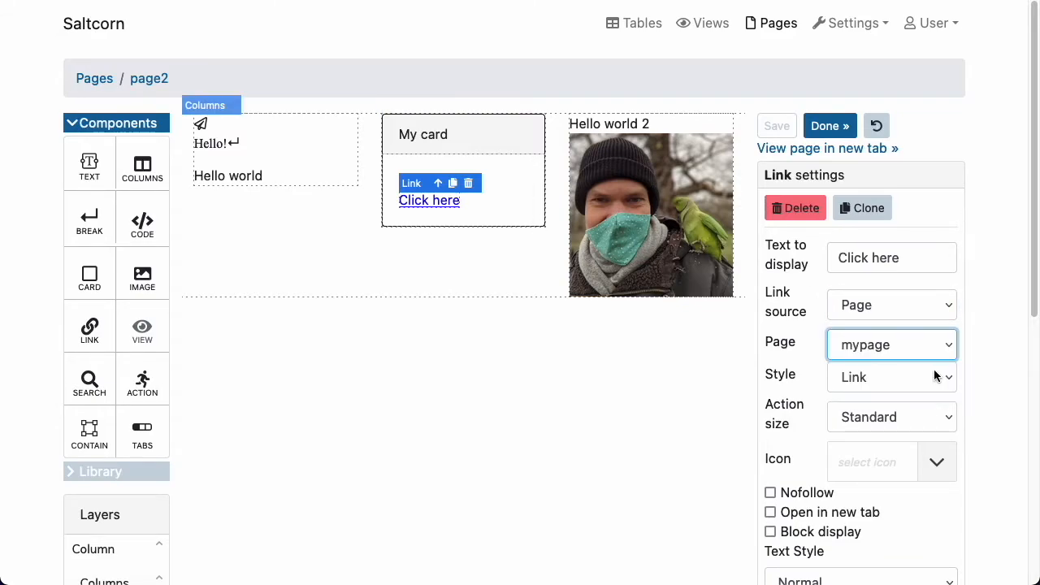
left_click(921, 307)
left_click(899, 290)
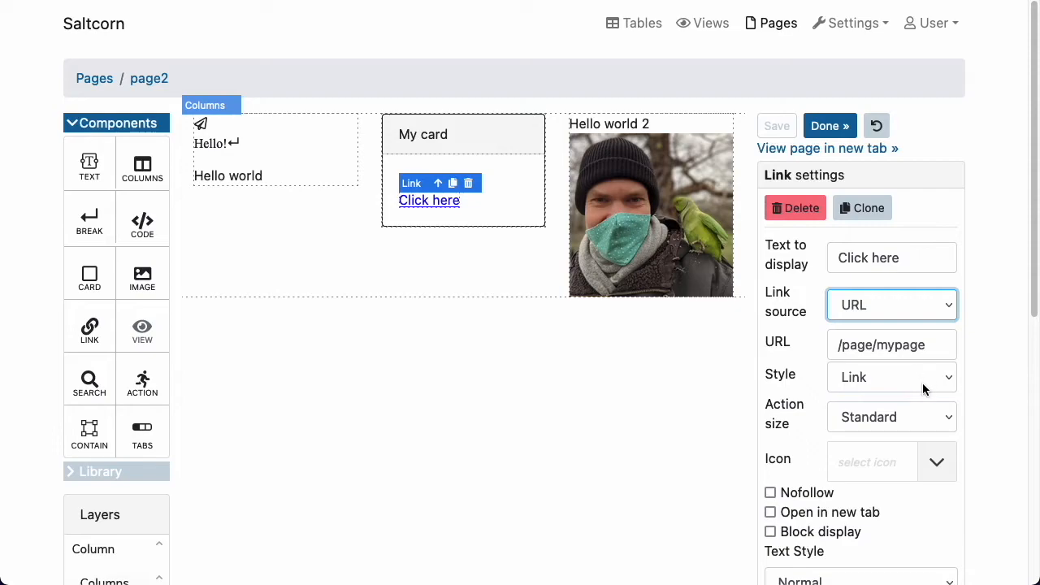
Try the Primary button style on the link with the Large and Block sizes, and return the size to Standard.
scroll(922, 382, "down", 1)
left_click(941, 341)
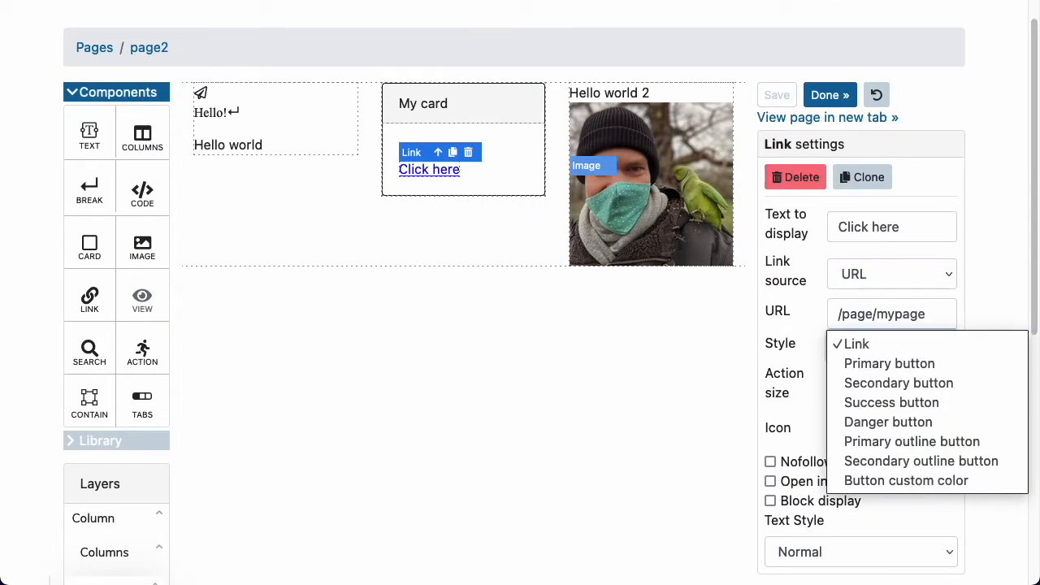
left_click(921, 364)
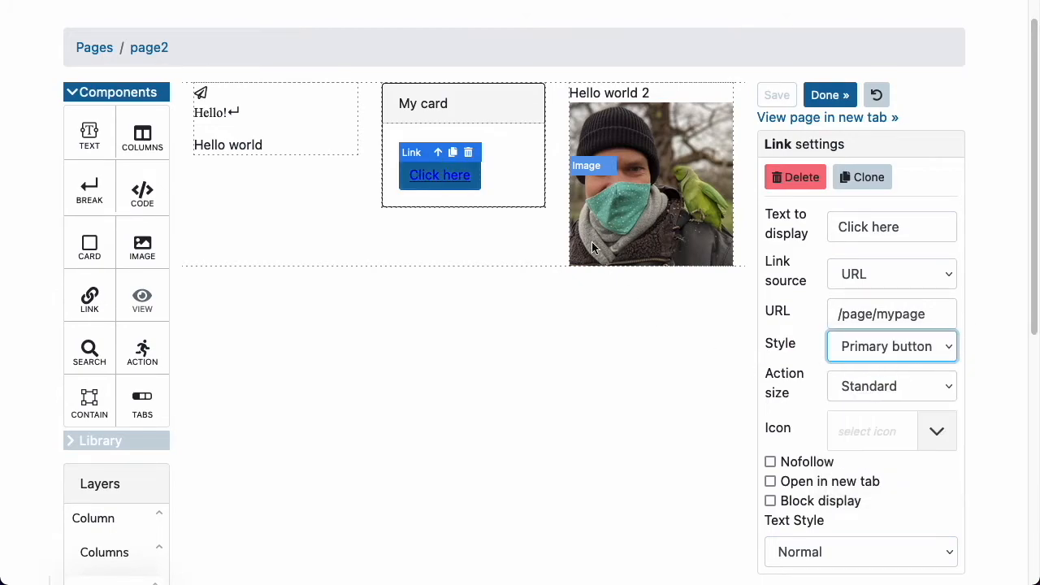
left_click(900, 383)
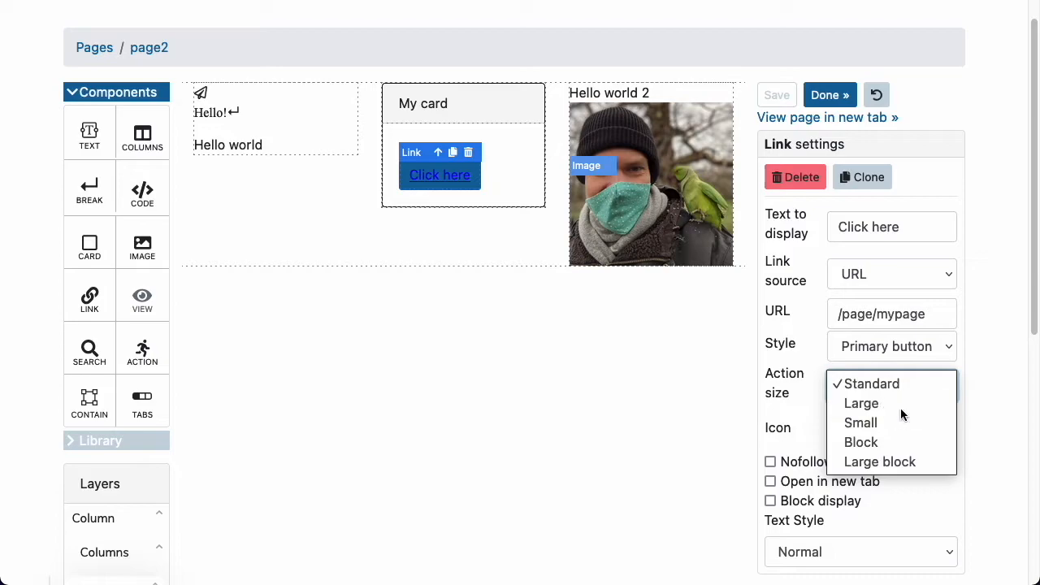
left_click(892, 403)
left_click(892, 384)
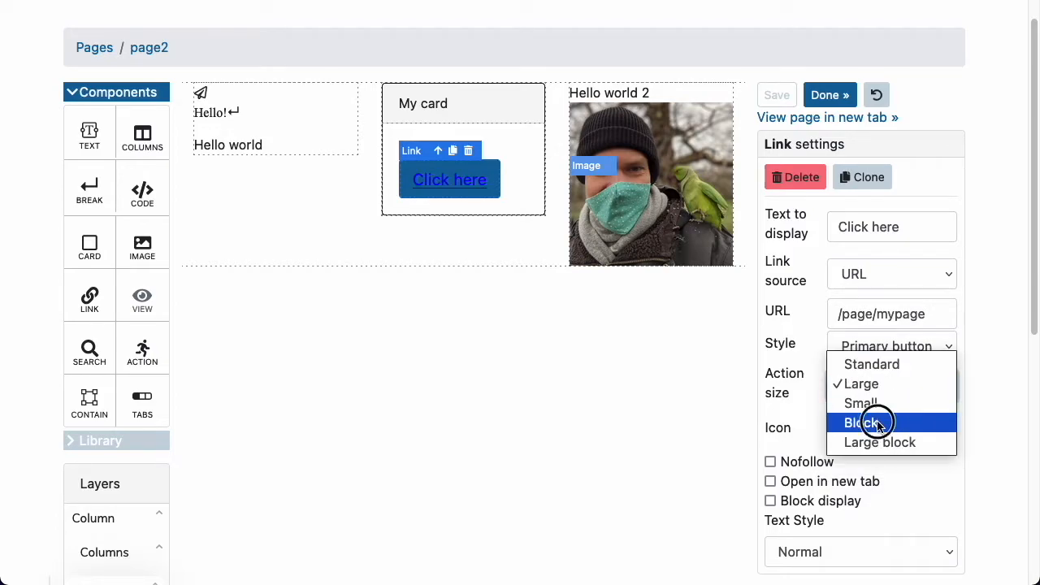
left_click(862, 420)
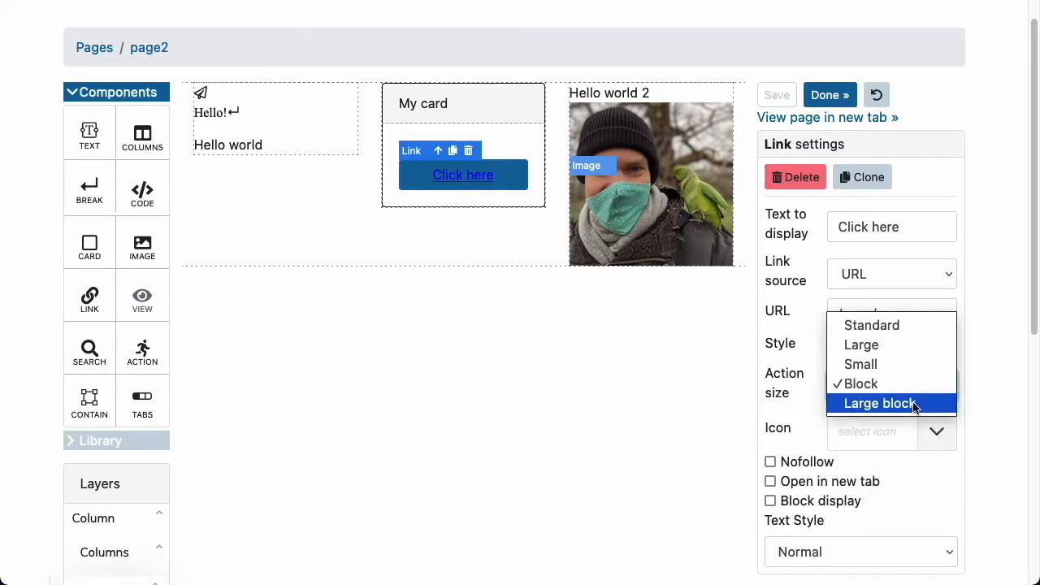
left_click(908, 325)
Try the Primary outline button style on the link and change it to Button custom color.
left_click(932, 349)
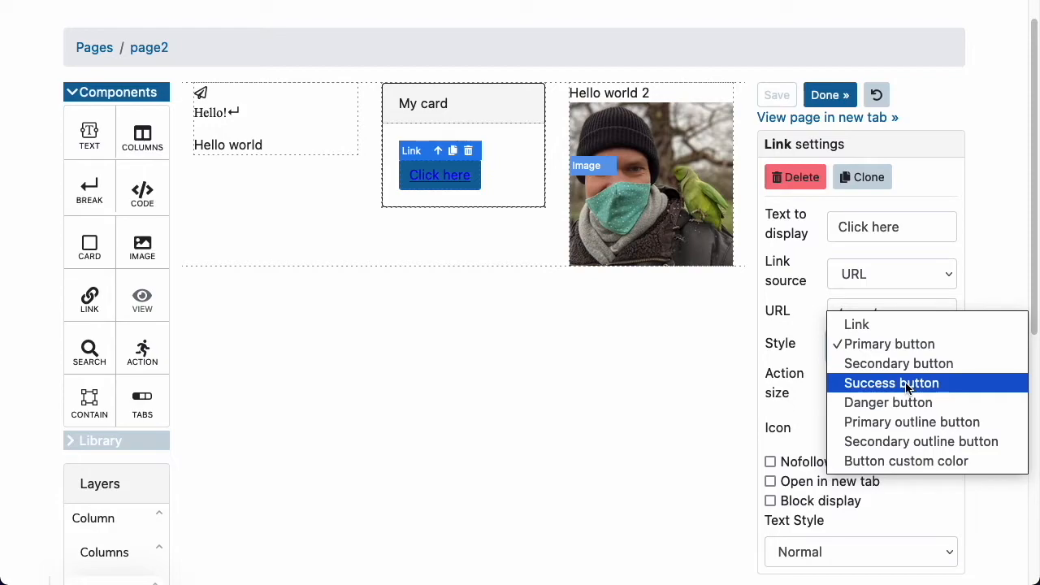
left_click(880, 420)
left_click(916, 344)
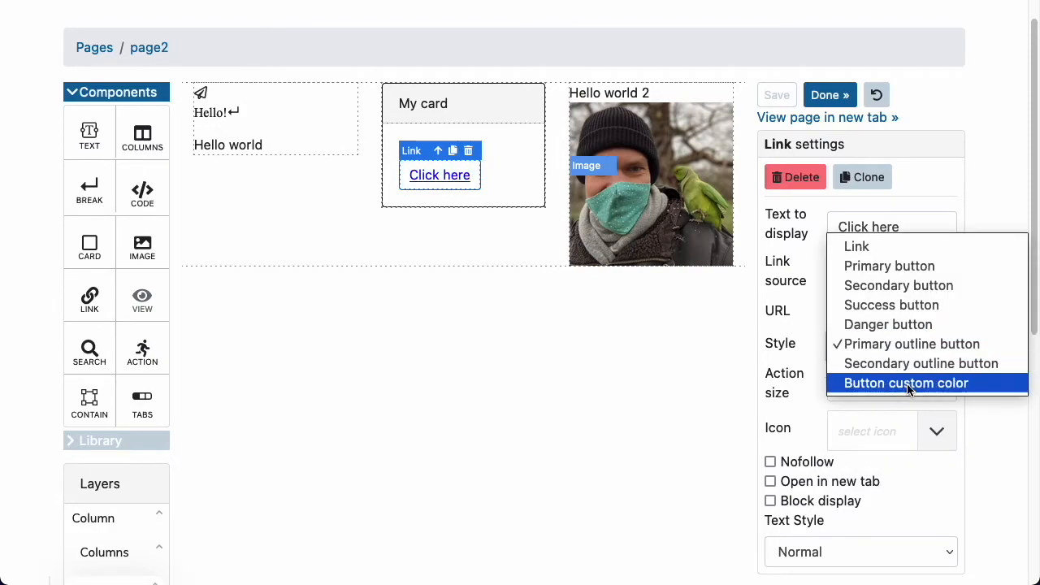
left_click(909, 384)
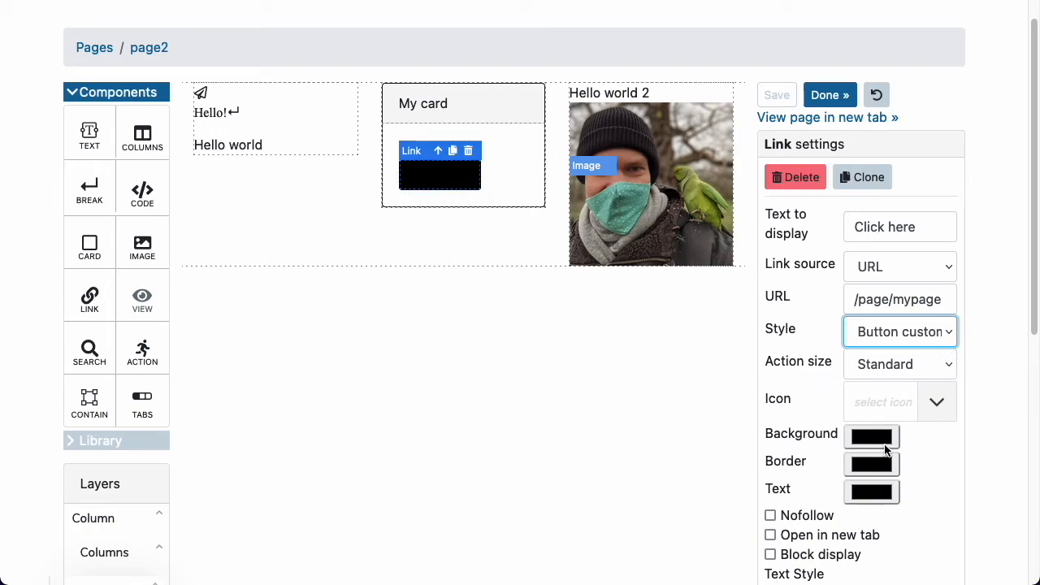
Give the link button a dark grey background and a magenta border.
left_click(772, 437)
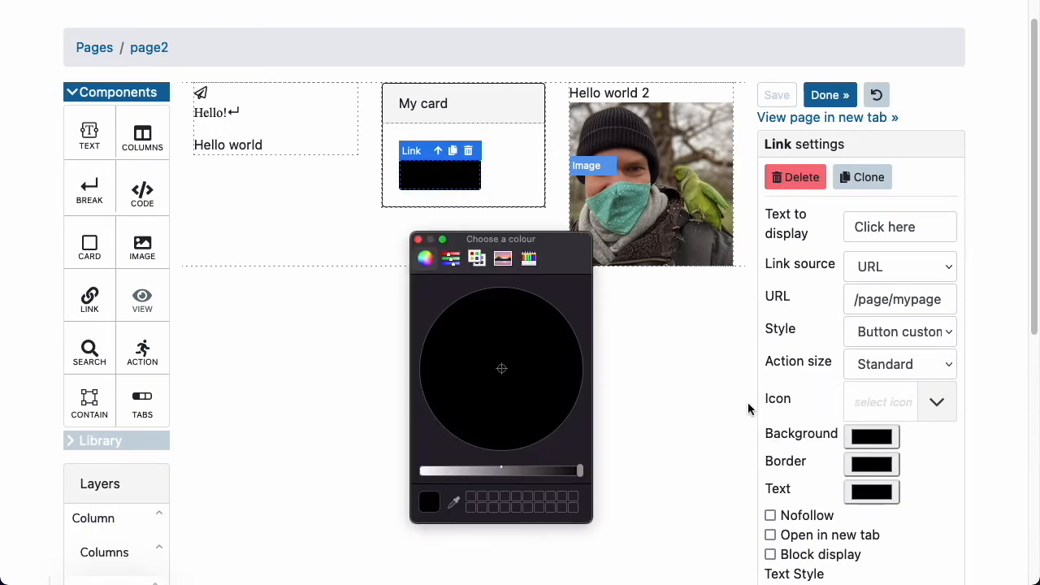
left_click(451, 258)
left_click(477, 259)
left_click(473, 428)
left_click(417, 240)
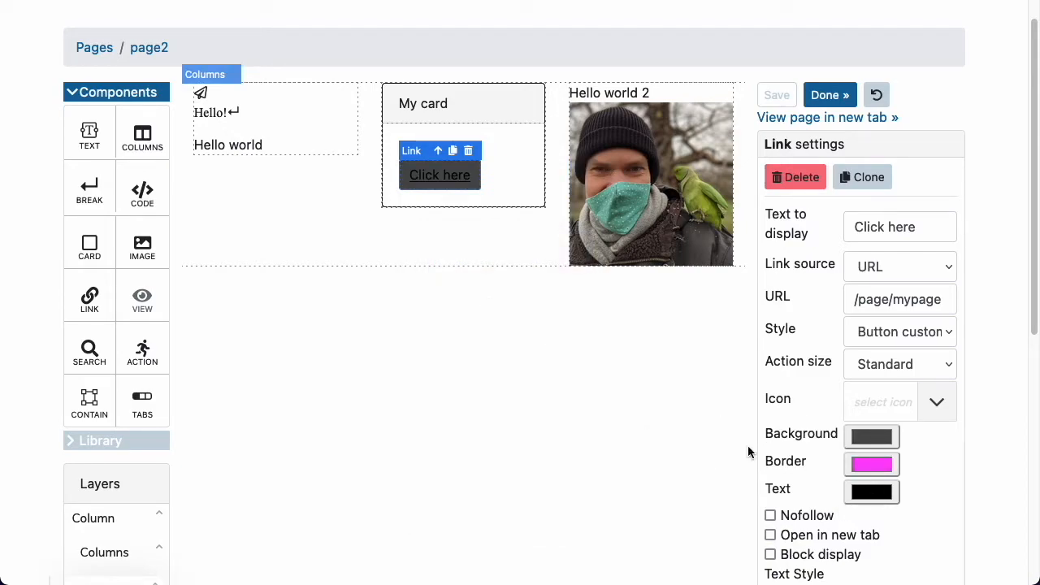
Set the link button's text color to White.
left_click(857, 492)
left_click(515, 344)
scroll(500, 434, "down", 3)
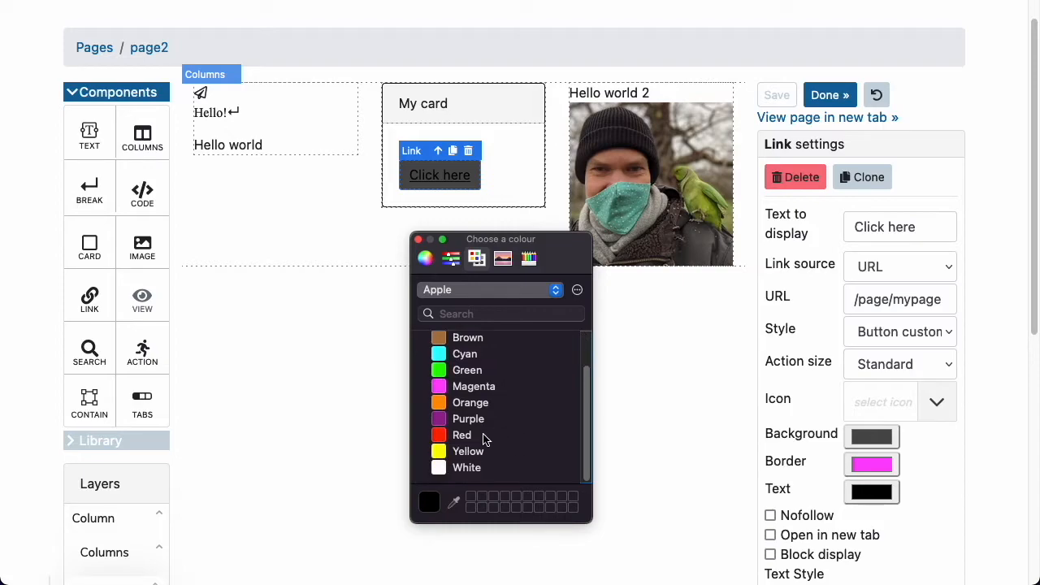
left_click(474, 466)
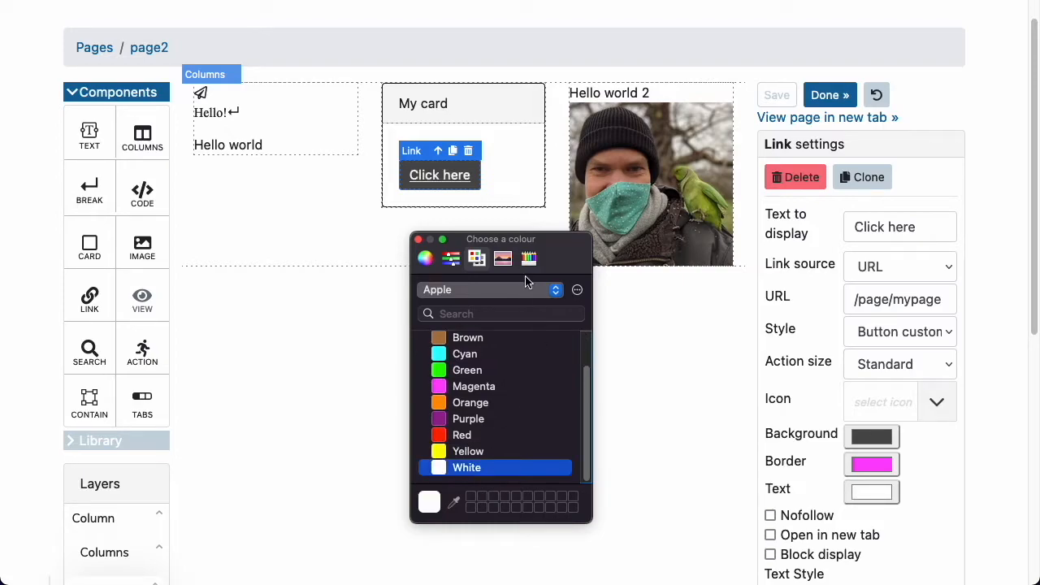
left_click(419, 244)
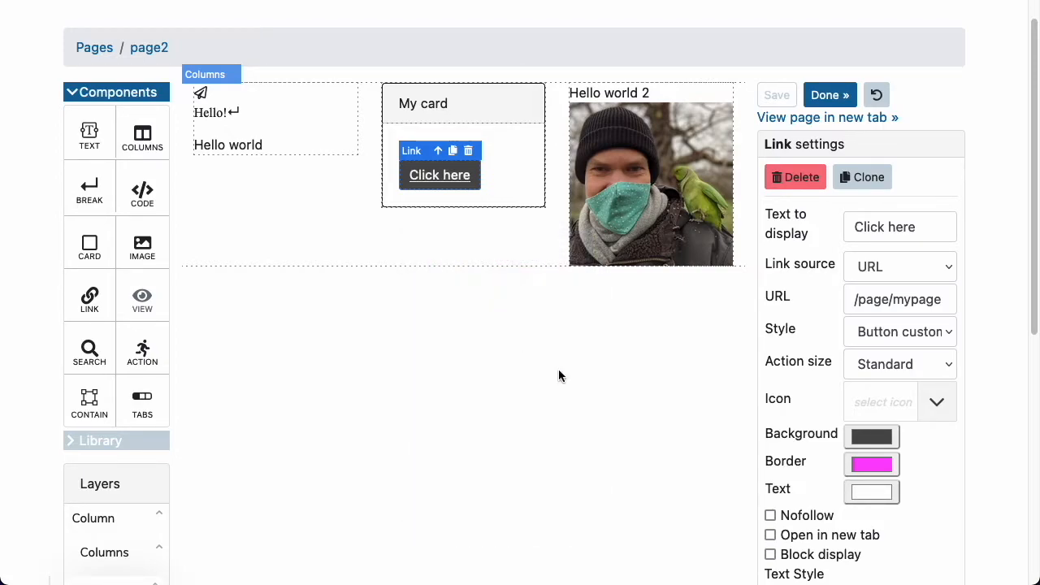
Review the link's remaining options and add a search bar below the Hello world text in the first column.
scroll(614, 397, "down", 4)
scroll(708, 373, "up", 3)
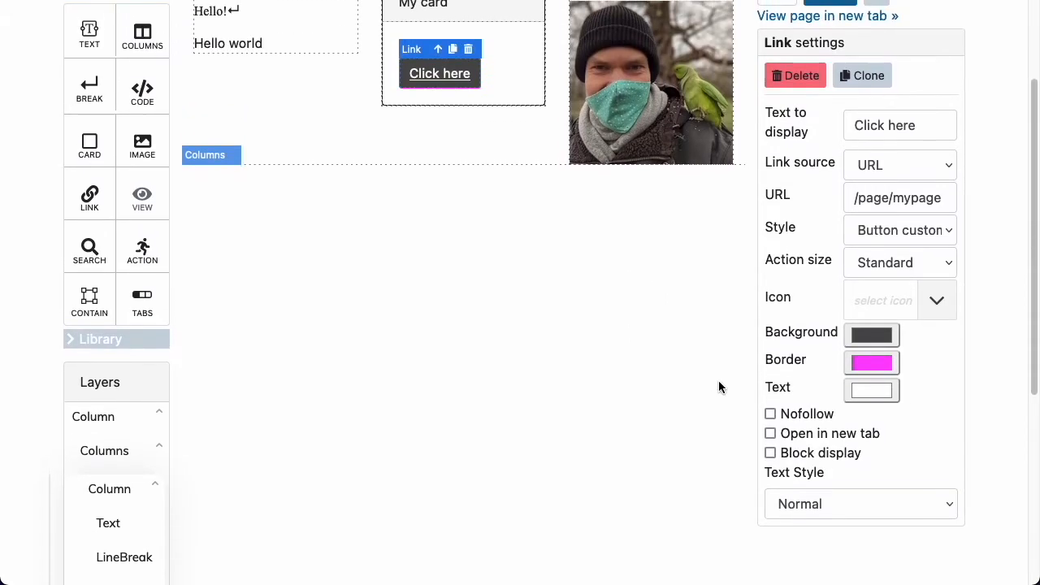
scroll(743, 409, "down", 1)
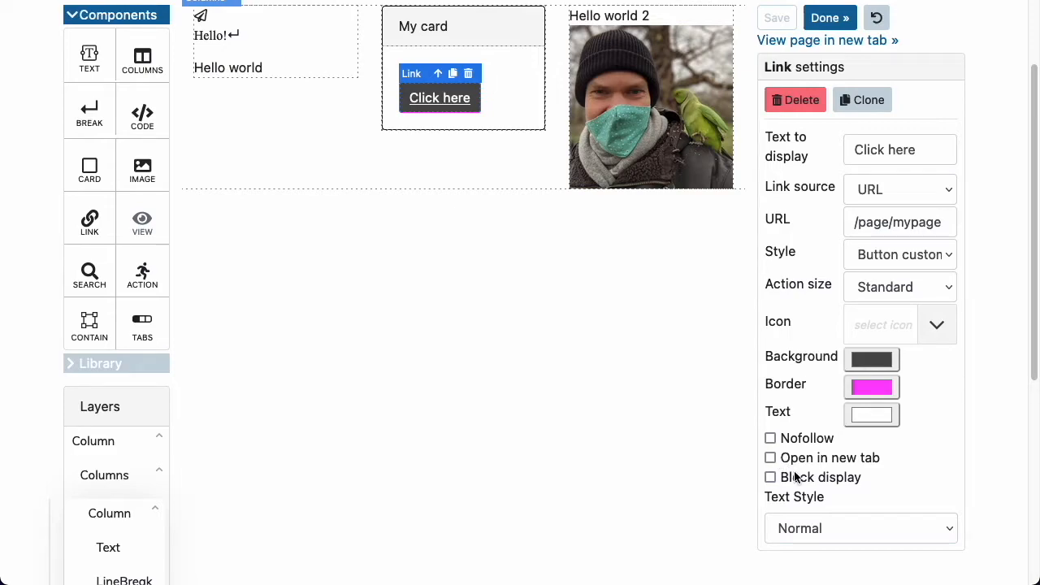
scroll(619, 417, "up", 3)
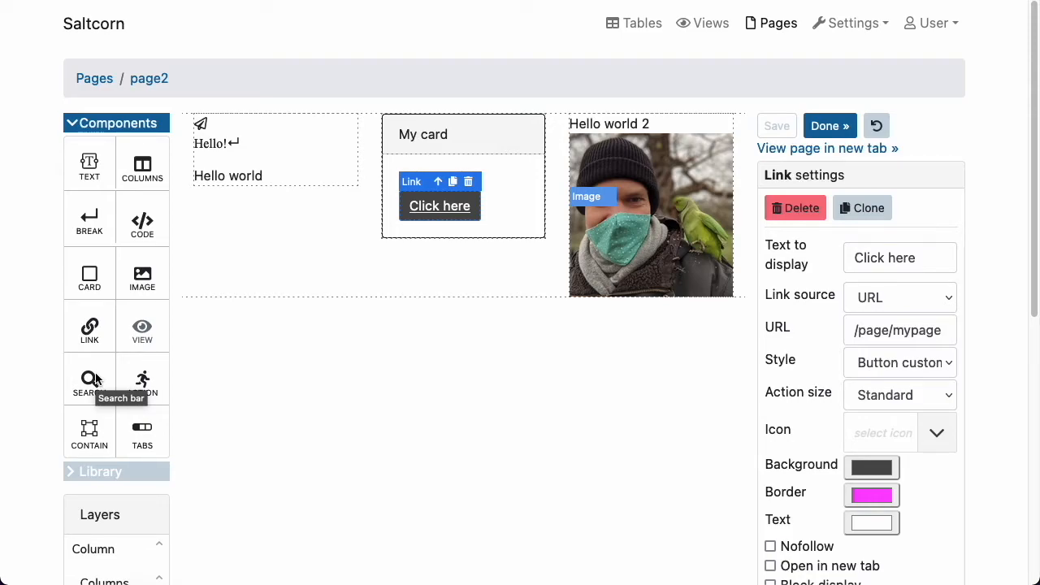
left_click_drag(92, 379, 273, 173)
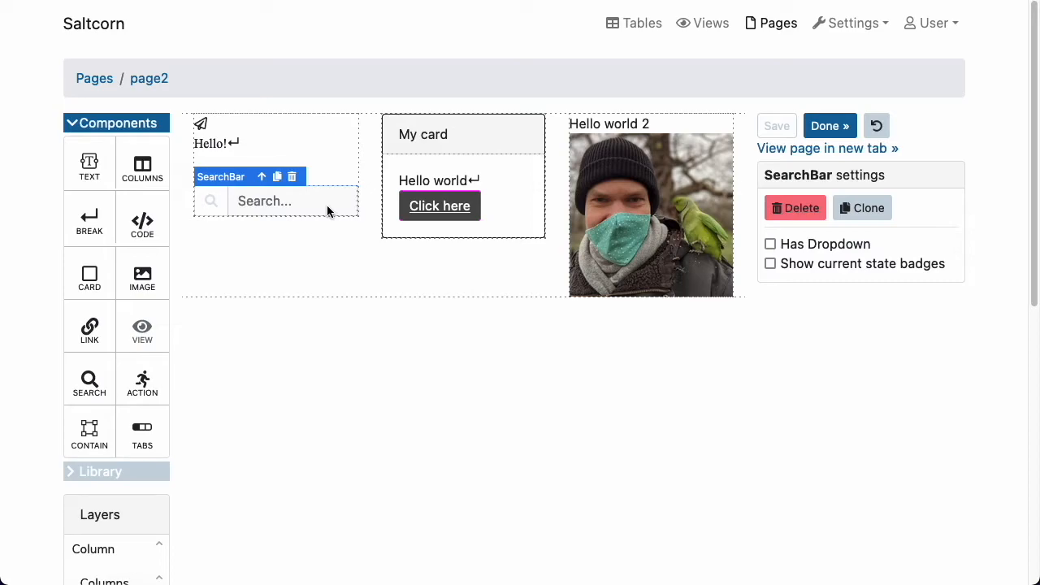
Open the site structure settings in a new tab, view the Search section, and return to the page editor.
left_click(871, 28)
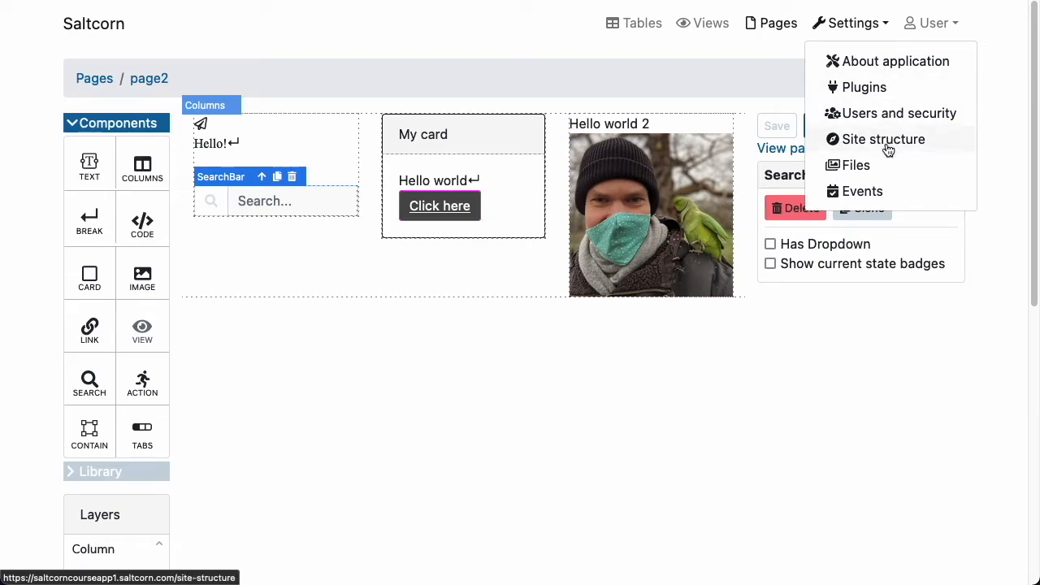
right_click(895, 141)
left_click(918, 148)
left_click(901, 143)
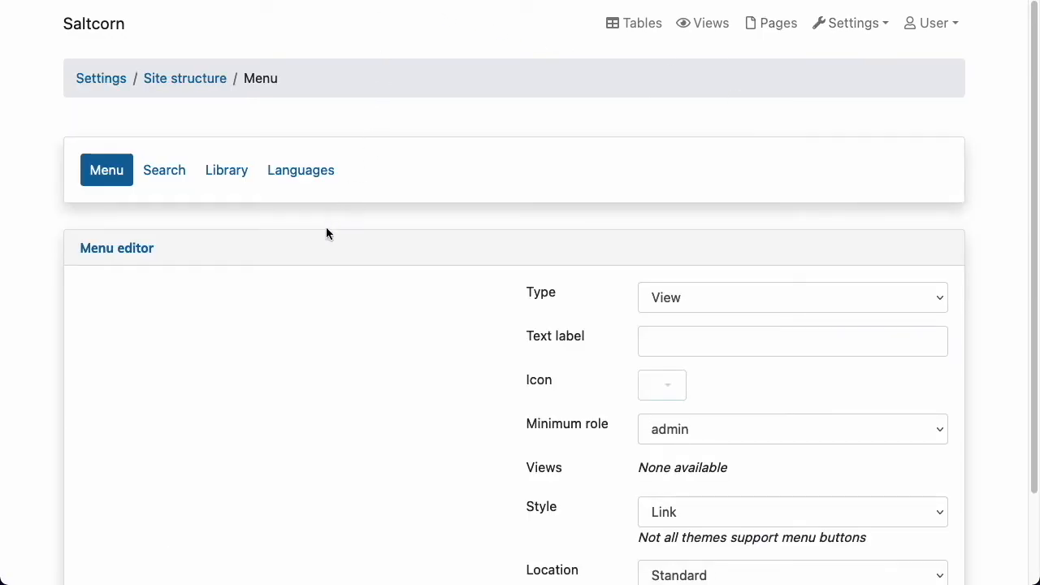
left_click(152, 169)
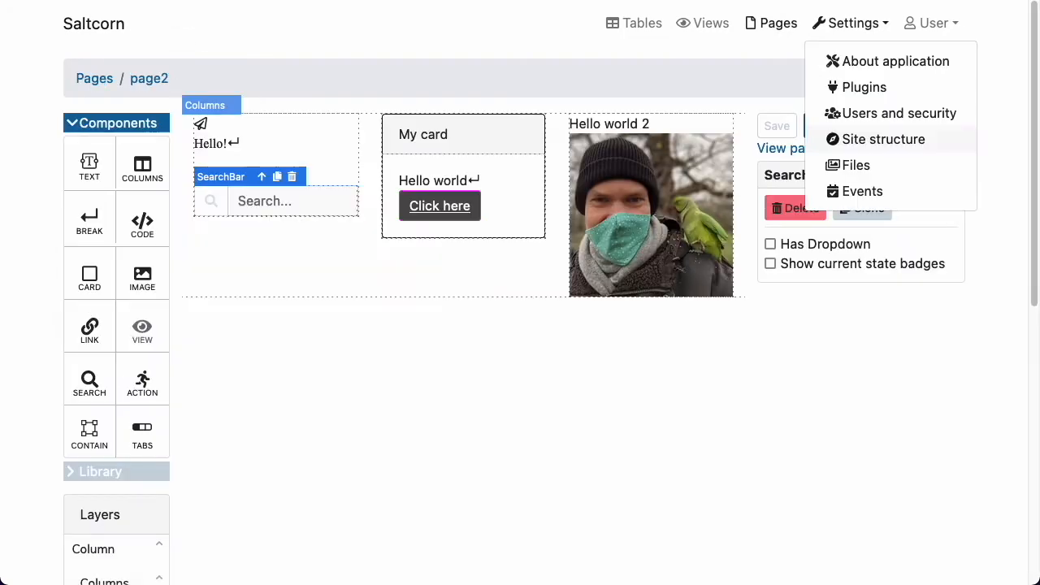
Enable the search bar's dropdown and place a Hello world text component inside its dropdown area.
left_click(580, 315)
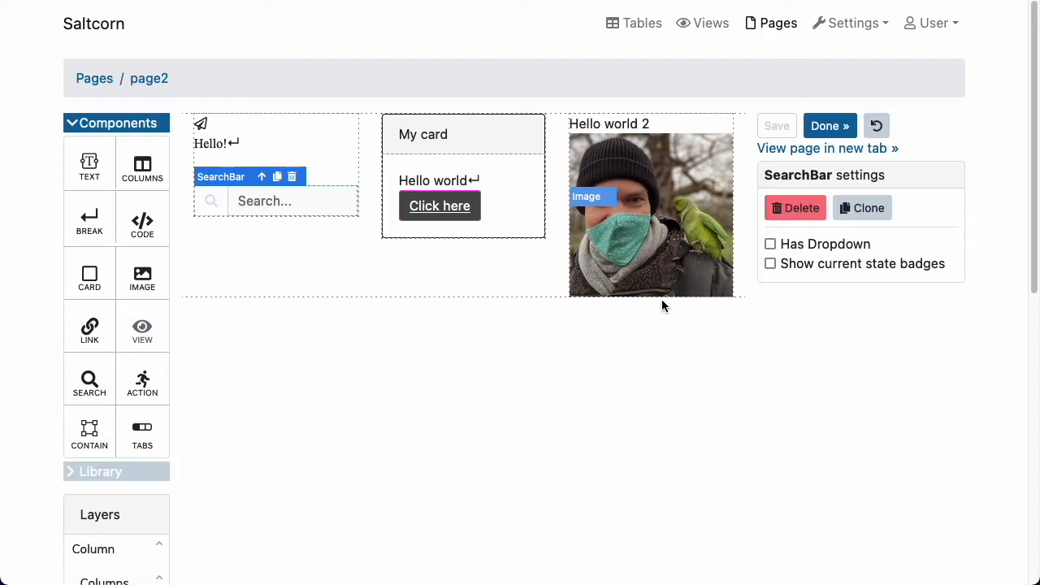
left_click(771, 242)
left_click(344, 204)
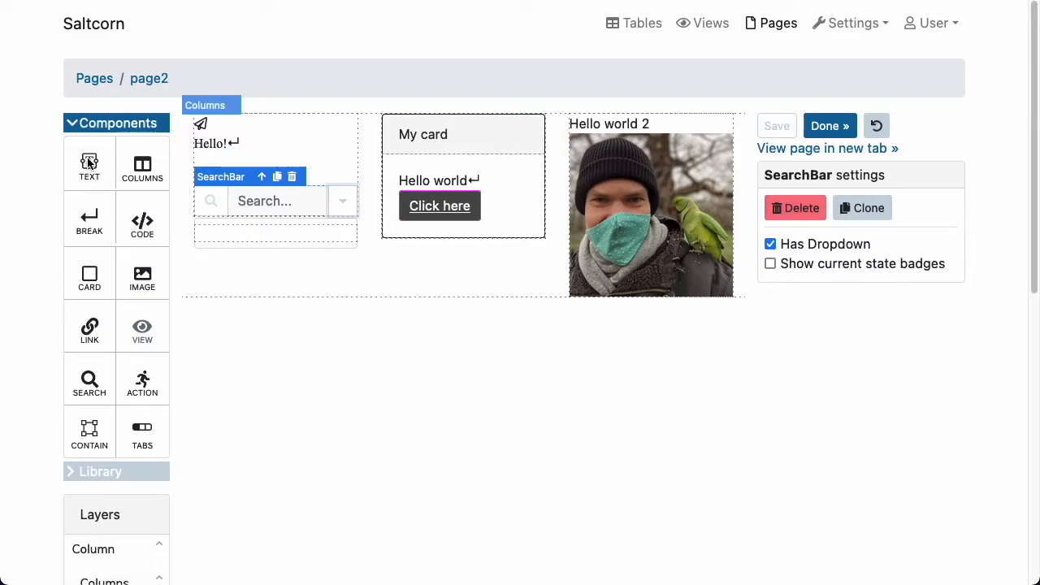
left_click_drag(89, 167, 255, 235)
left_click(340, 204)
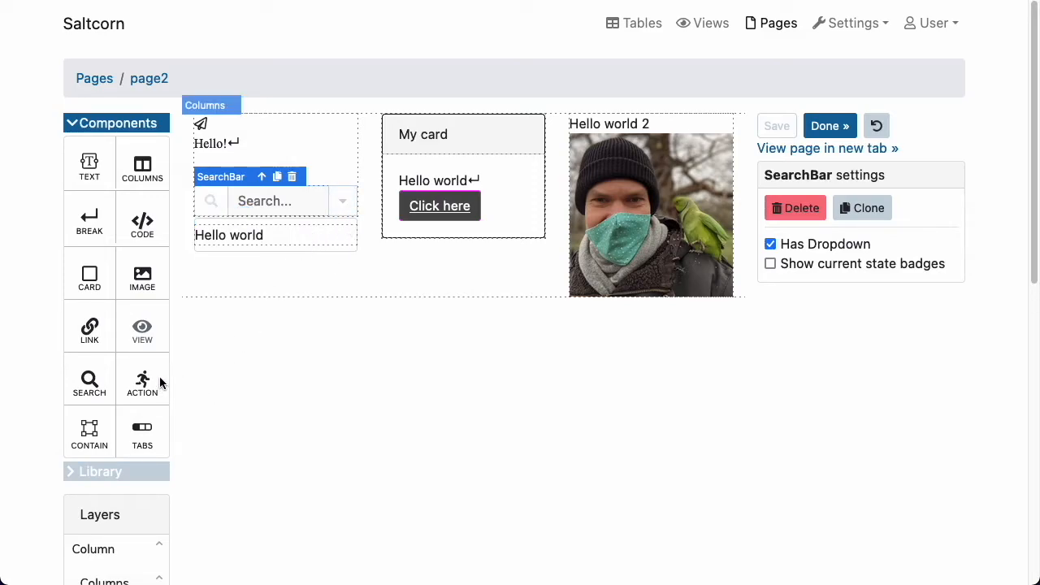
Add an action button below the Click here link in the card and label it "Do it".
left_click_drag(140, 395, 509, 216)
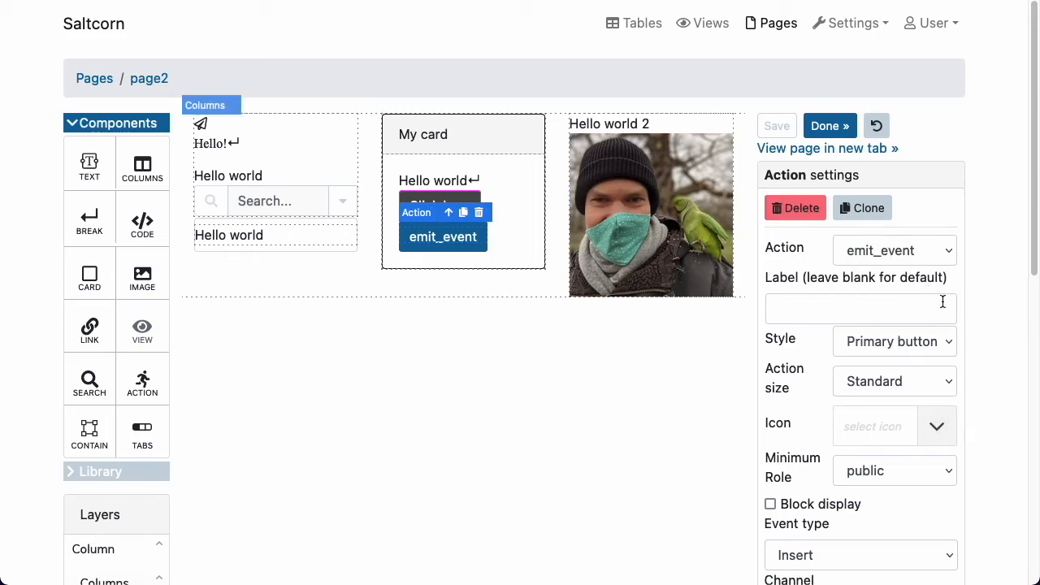
left_click(874, 311)
type("Do it")
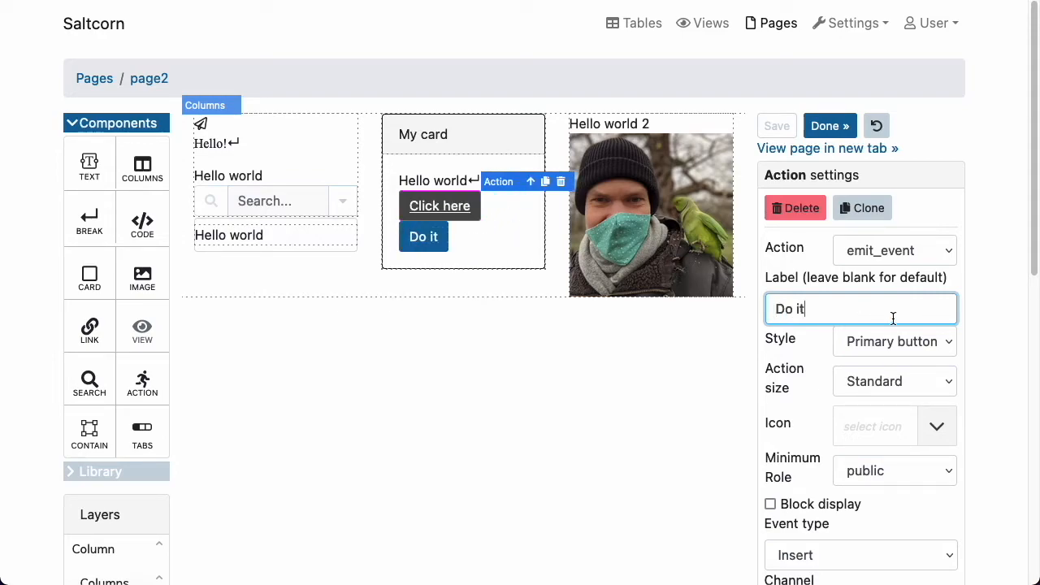
Try the Danger and custom color styles on the Do it button and settle on the Secondary button style.
scroll(922, 353, "down", 2)
left_click(894, 265)
left_click(916, 264)
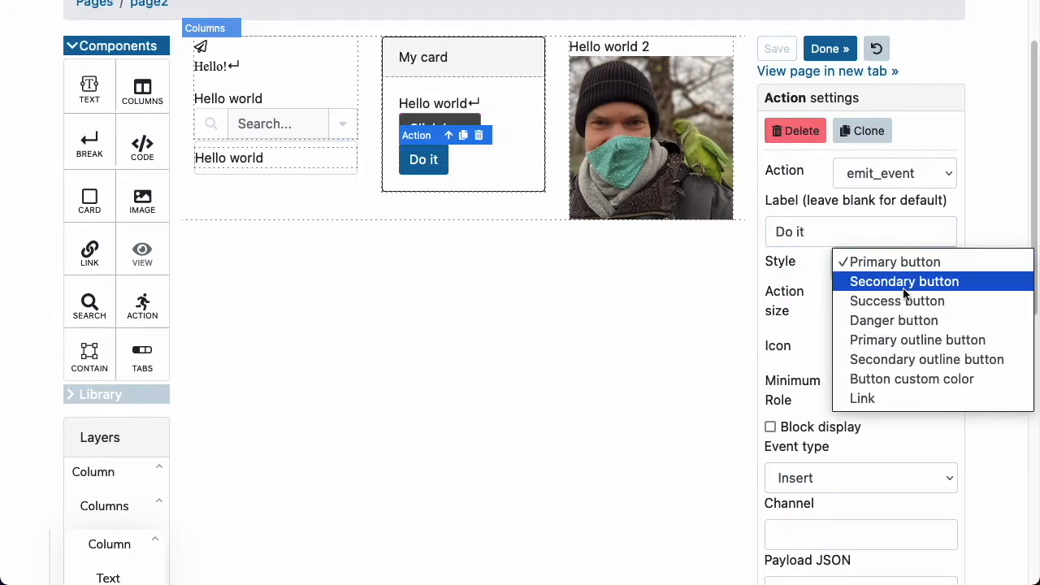
left_click(903, 283)
left_click(918, 262)
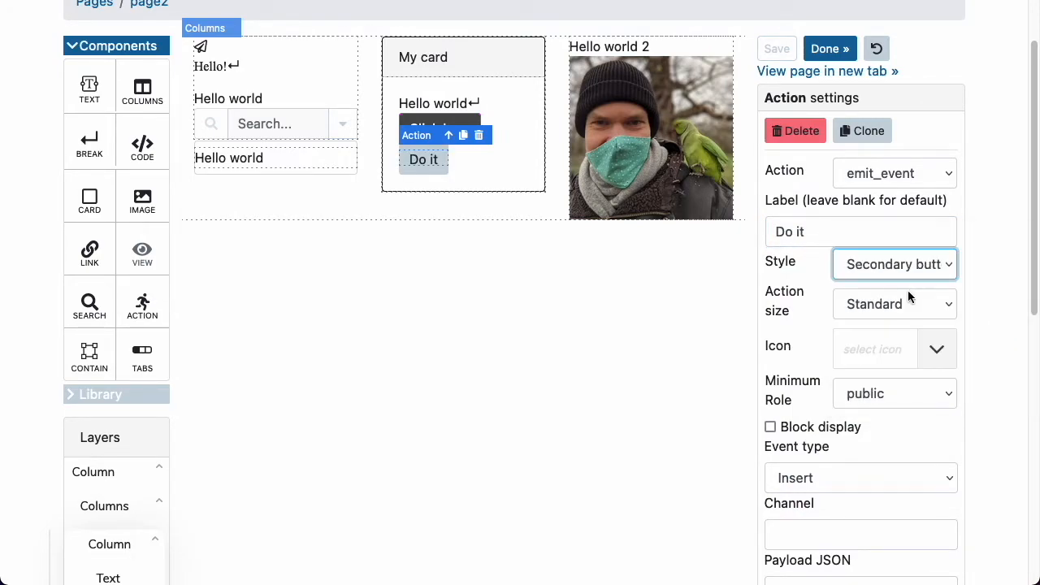
left_click(902, 268)
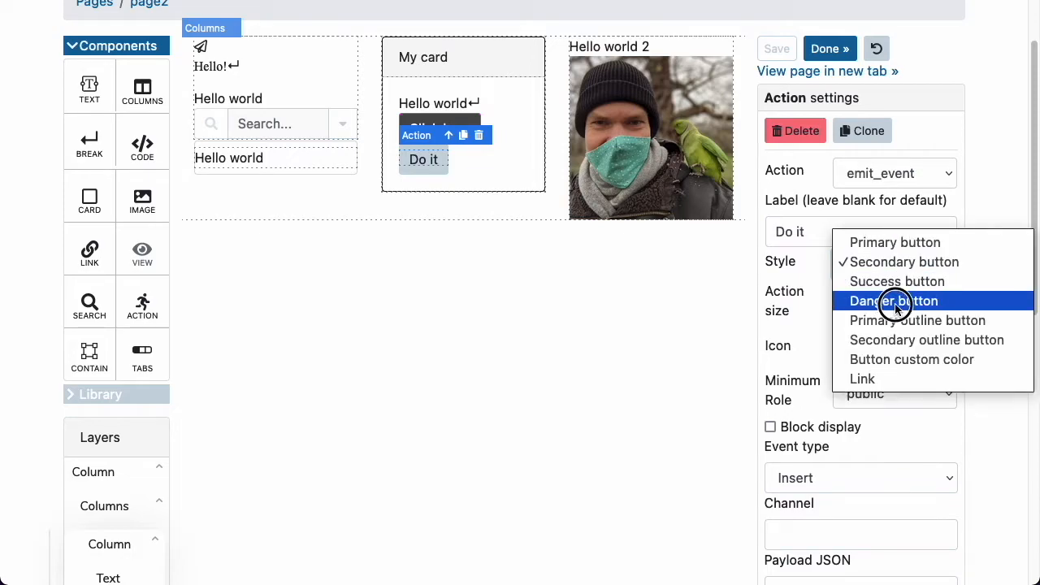
left_click(893, 301)
left_click(878, 268)
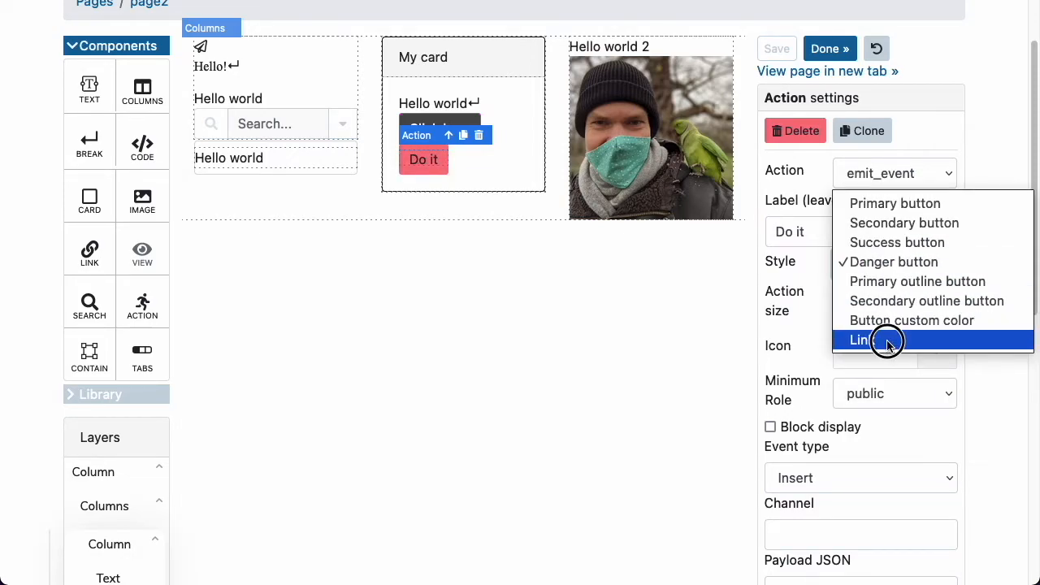
left_click(906, 322)
left_click(896, 264)
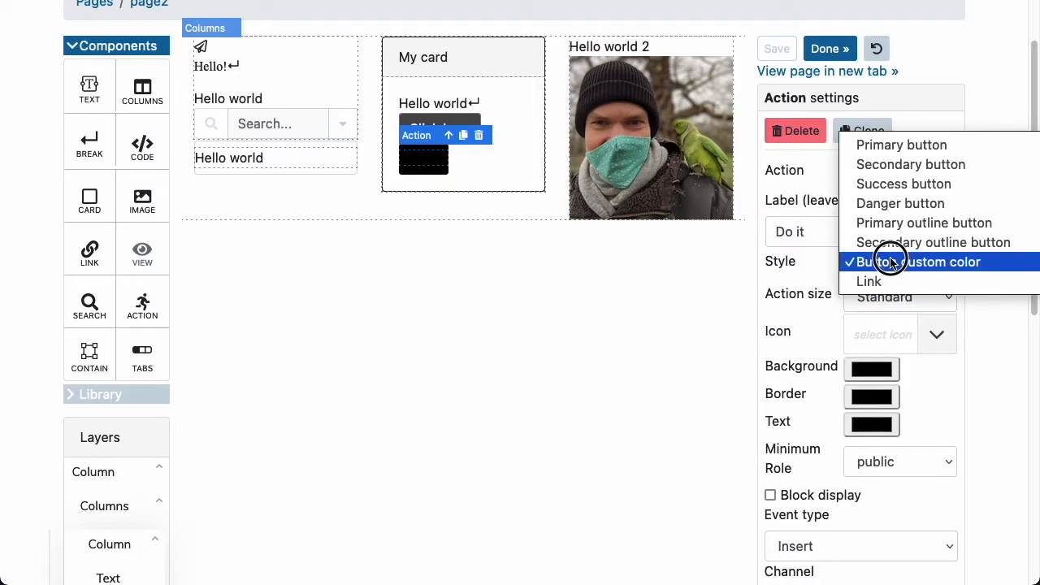
left_click(881, 167)
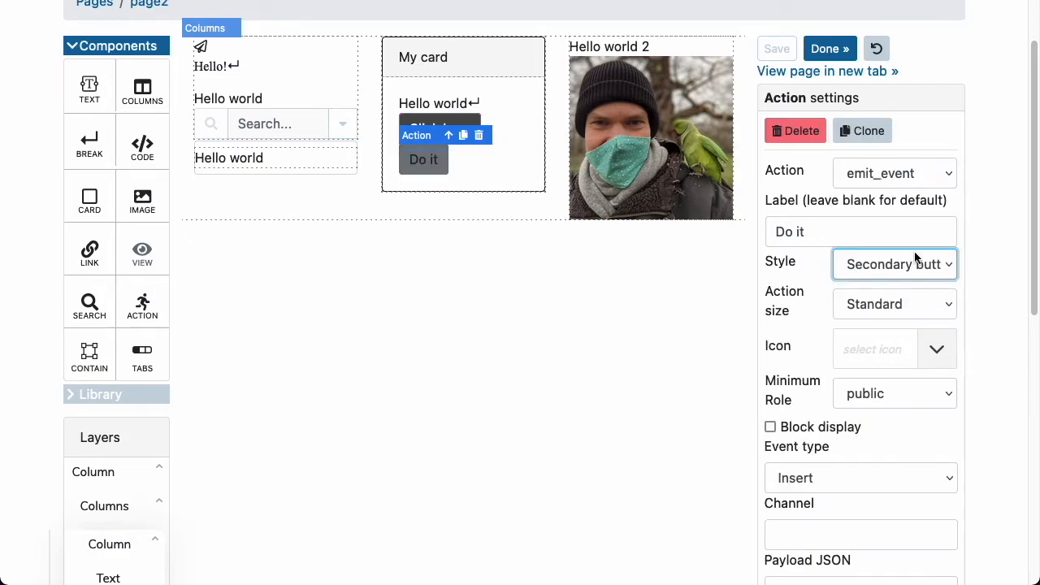
Give the Do it button the angry face icon.
left_click(944, 351)
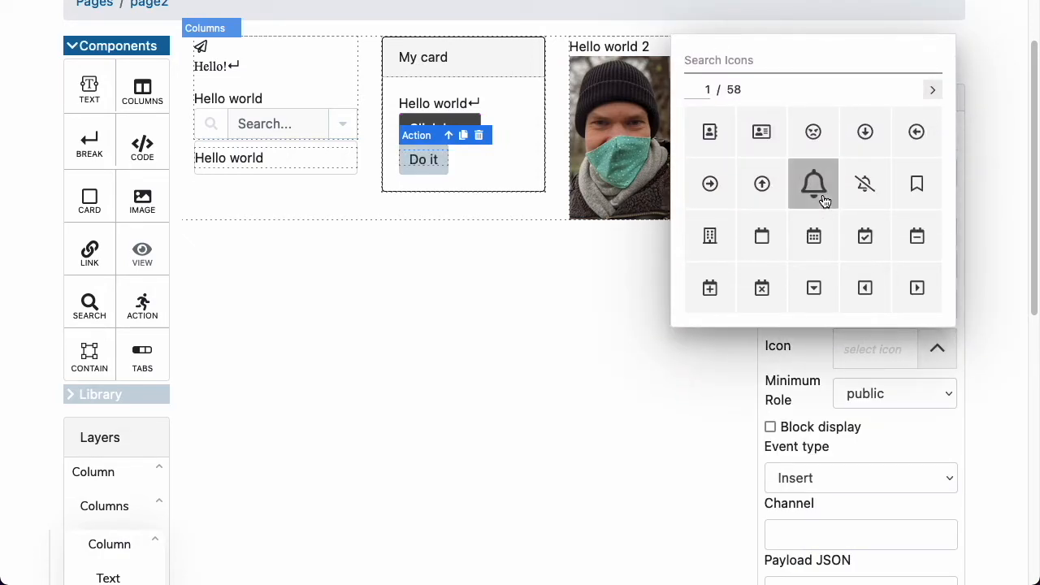
left_click(812, 131)
left_click(528, 378)
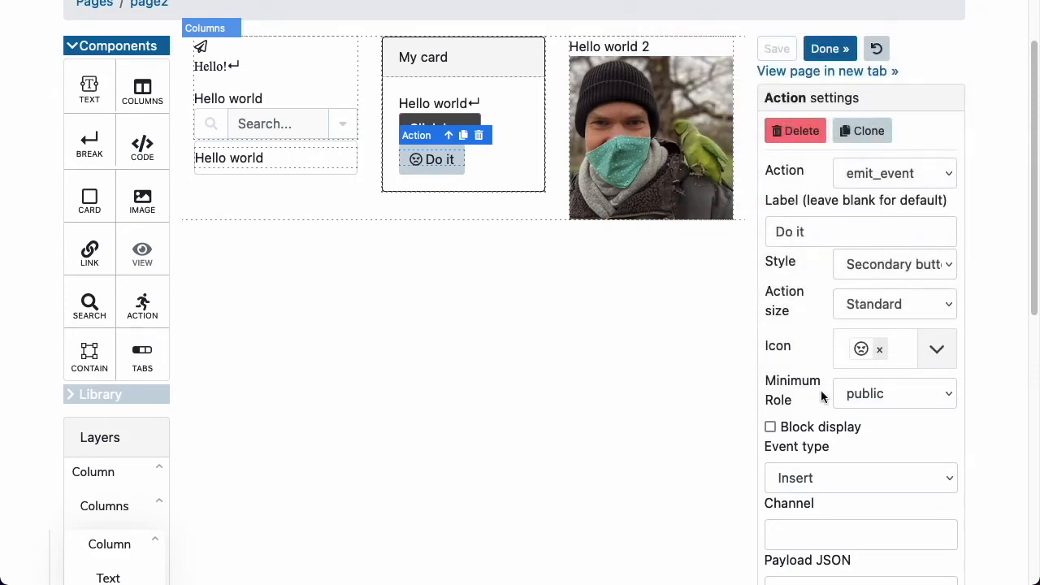
Look over the Do it button's event settings, and switch its action to webhook to view the URL and JSON body options.
scroll(954, 391, "down", 1)
scroll(954, 391, "down", 2)
scroll(952, 391, "up", 2)
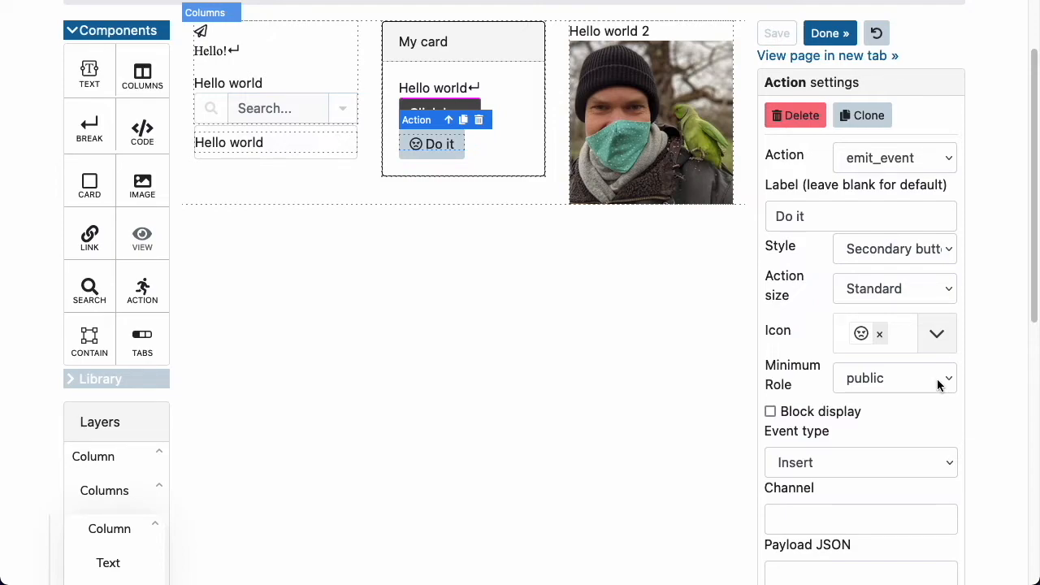
scroll(910, 400, "down", 1)
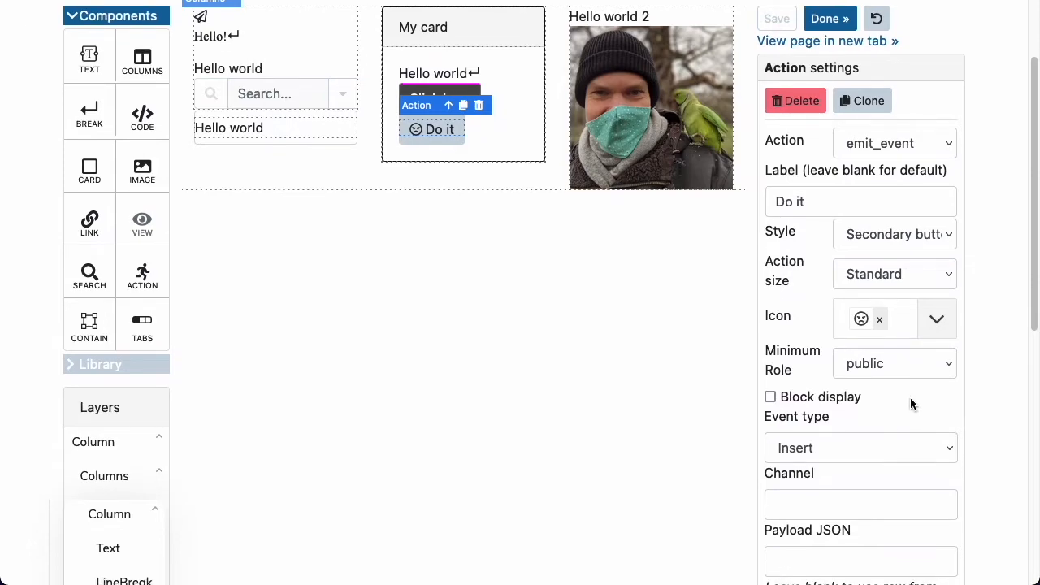
scroll(908, 394, "up", 2)
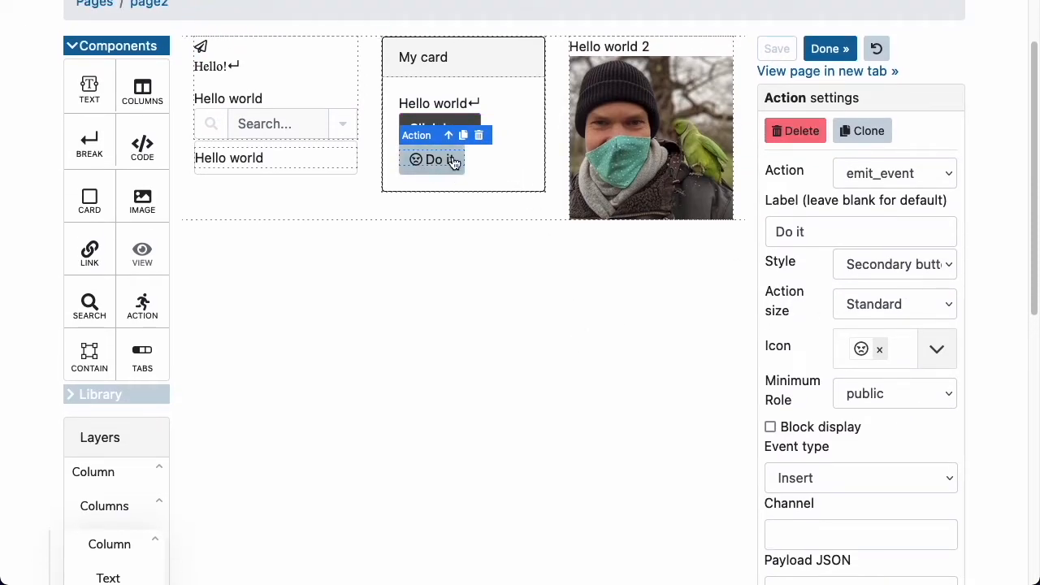
left_click(934, 175)
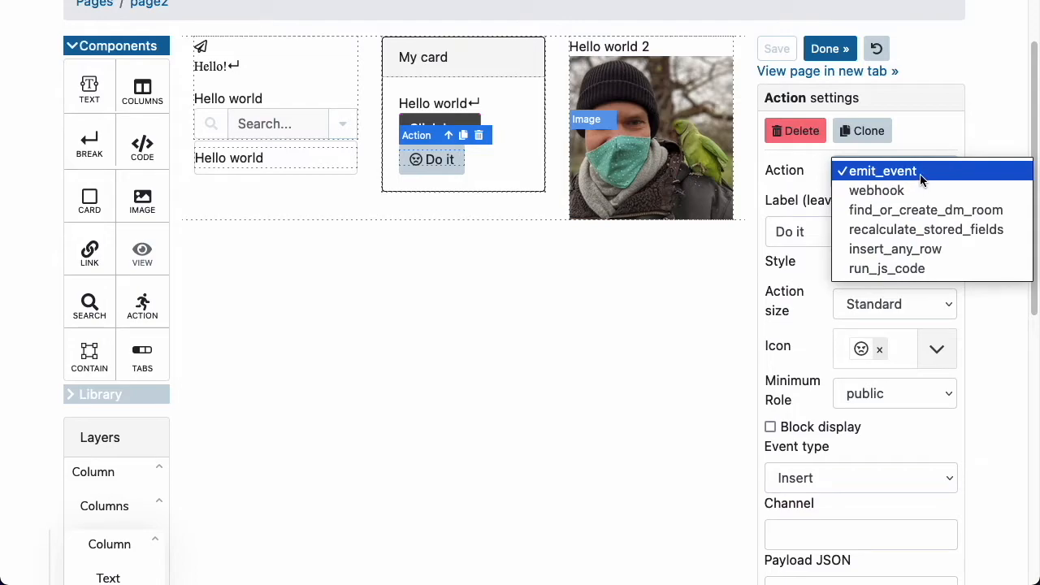
left_click(894, 192)
scroll(886, 366, "down", 1)
scroll(922, 307, "up", 2)
scroll(935, 390, "down", 2)
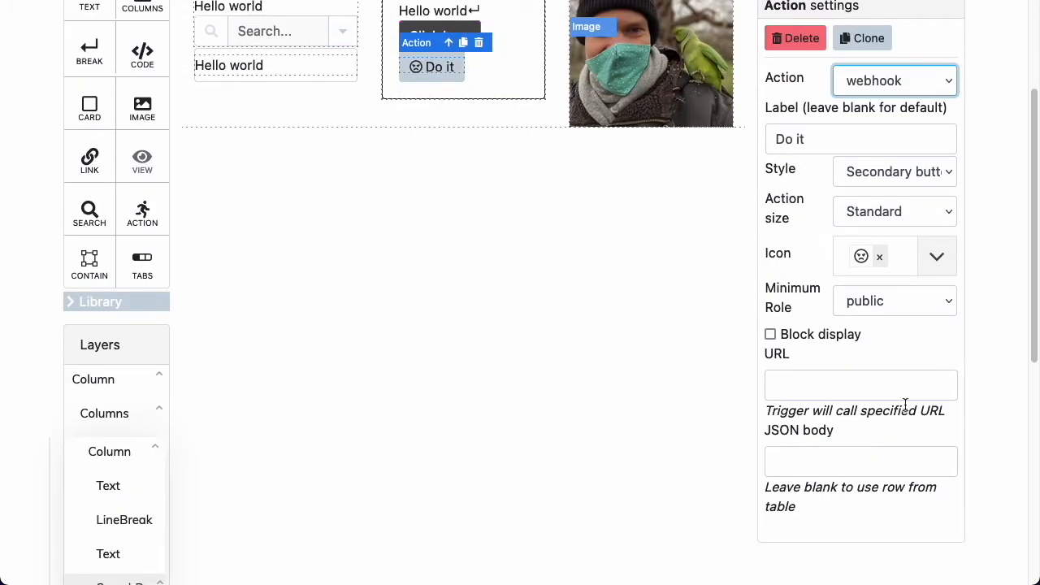
scroll(914, 398, "up", 1)
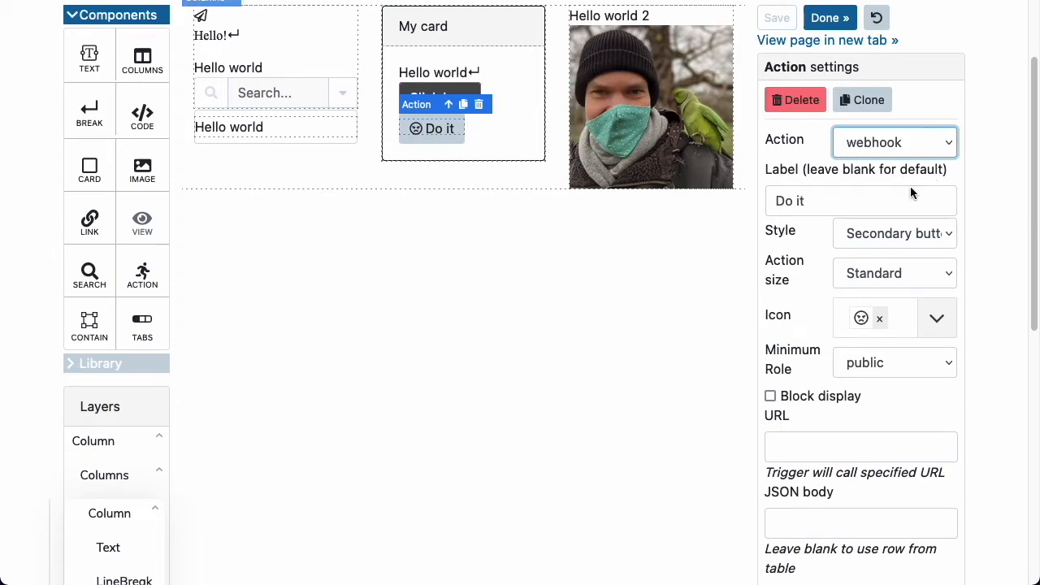
left_click(833, 444)
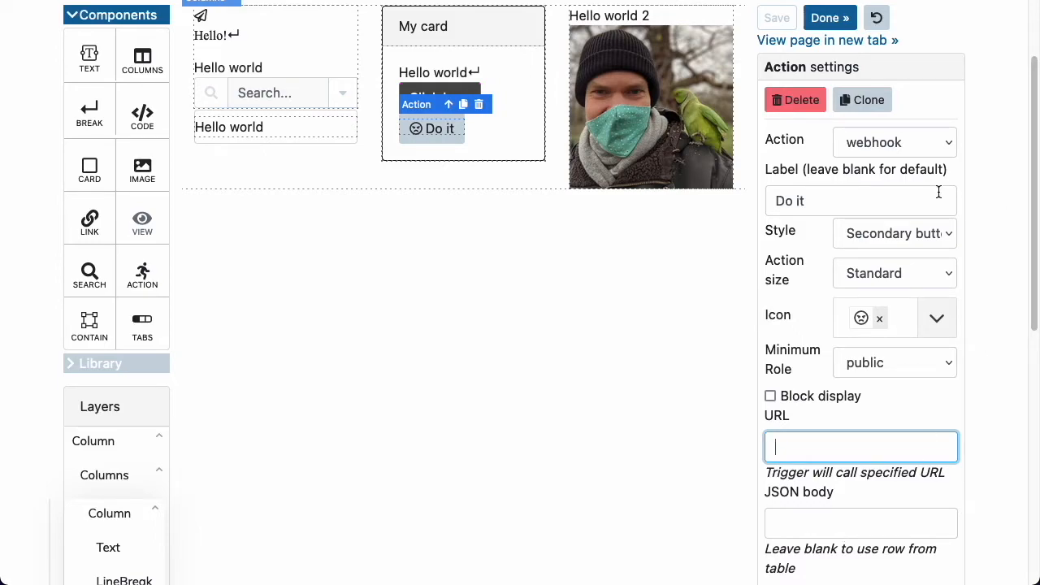
Set the Do it button's action to run_js_code, leaving the code empty.
left_click(943, 151)
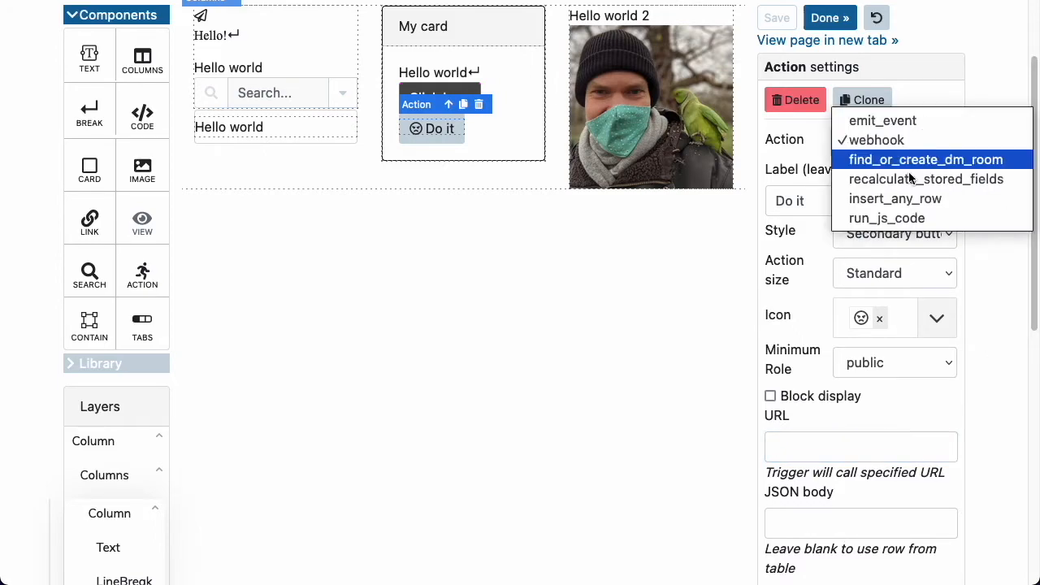
left_click(887, 220)
left_click(847, 486)
left_click(1011, 310)
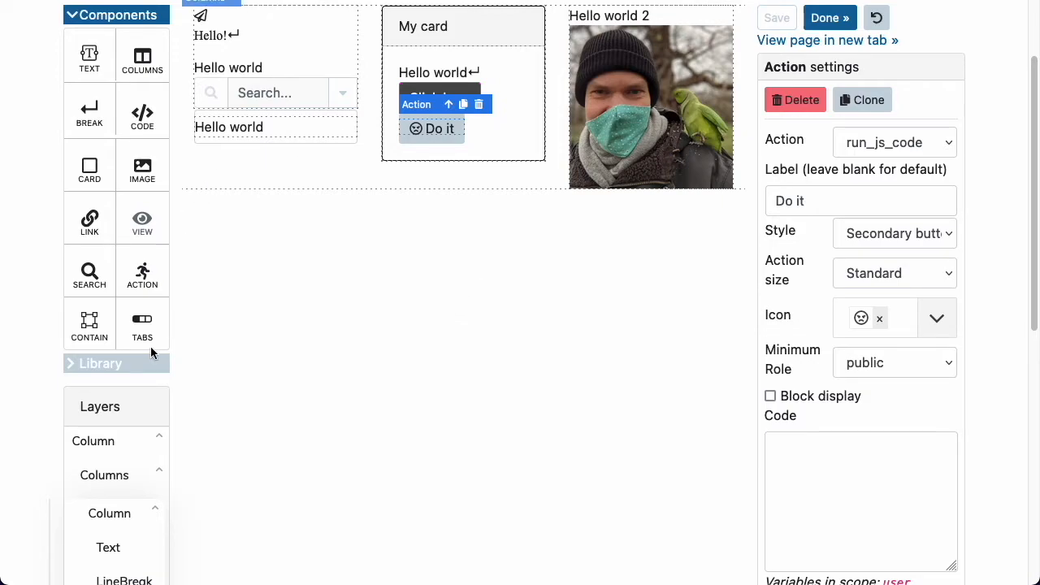
Add a Tabs component below the three columns and set its number of sections to 3.
scroll(350, 341, "up", 3)
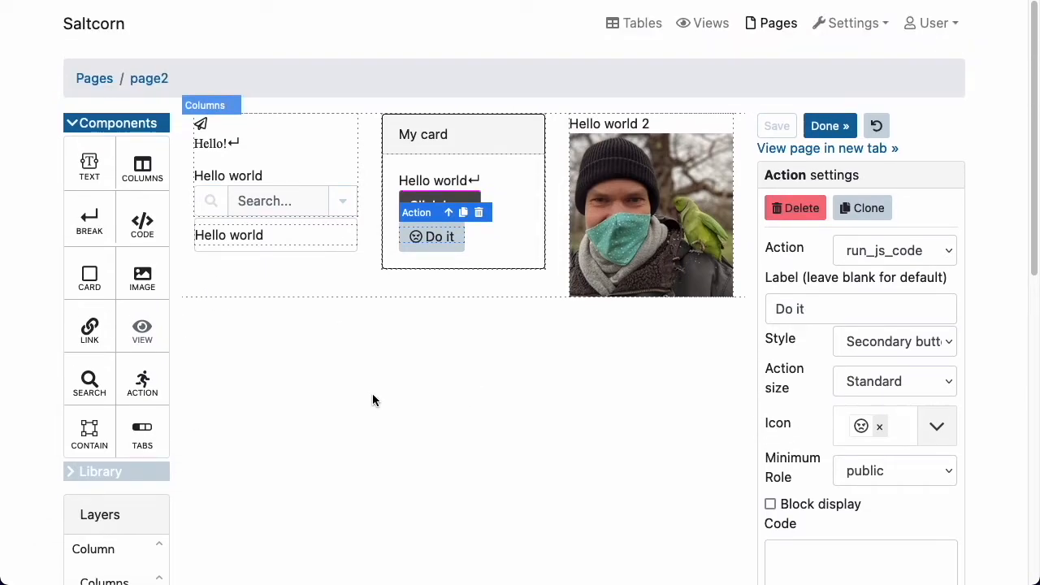
left_click_drag(145, 432, 425, 302)
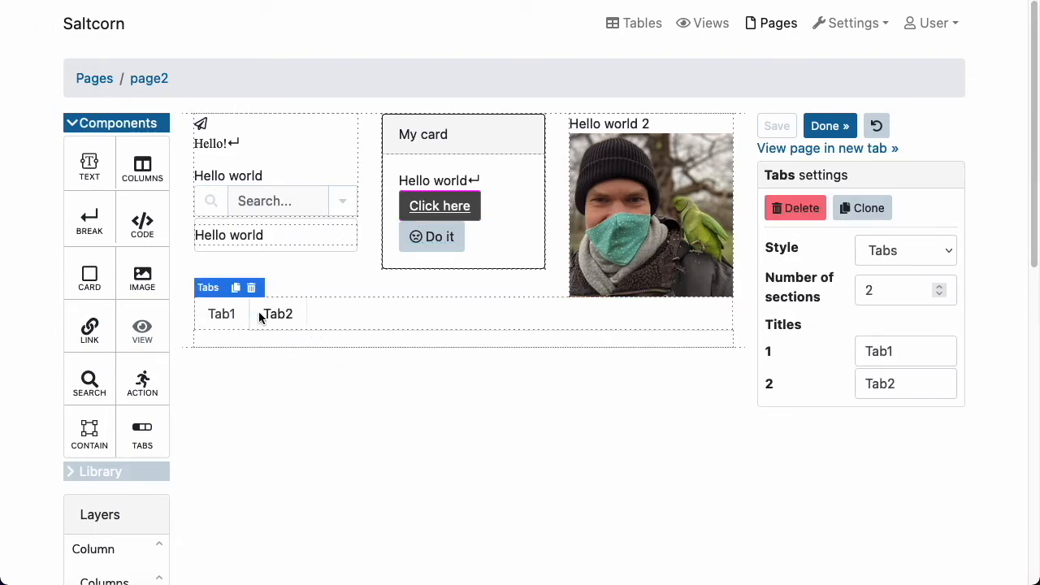
left_click(271, 314)
left_click(230, 318)
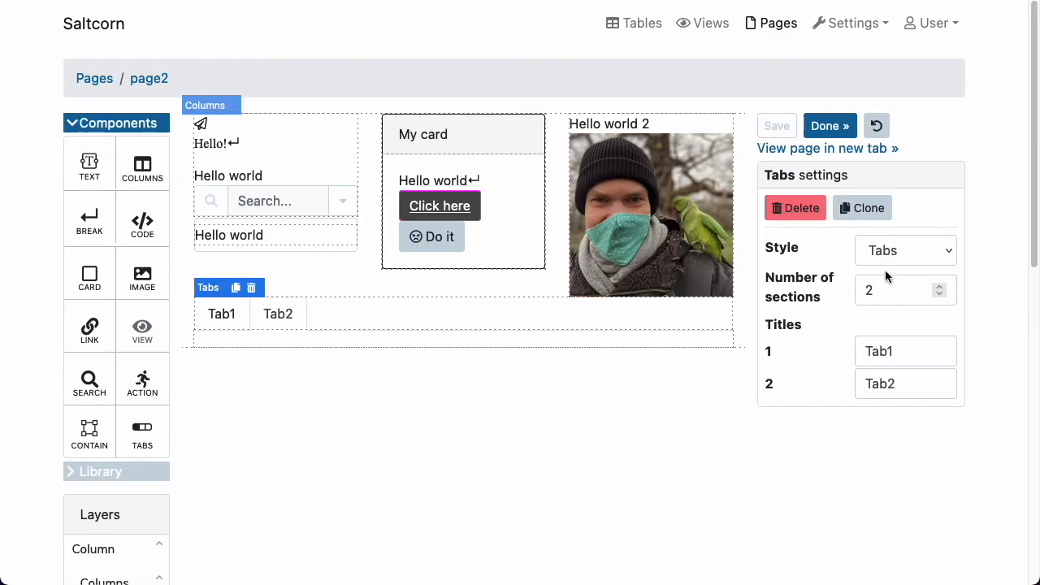
left_click(923, 303)
left_click(219, 312)
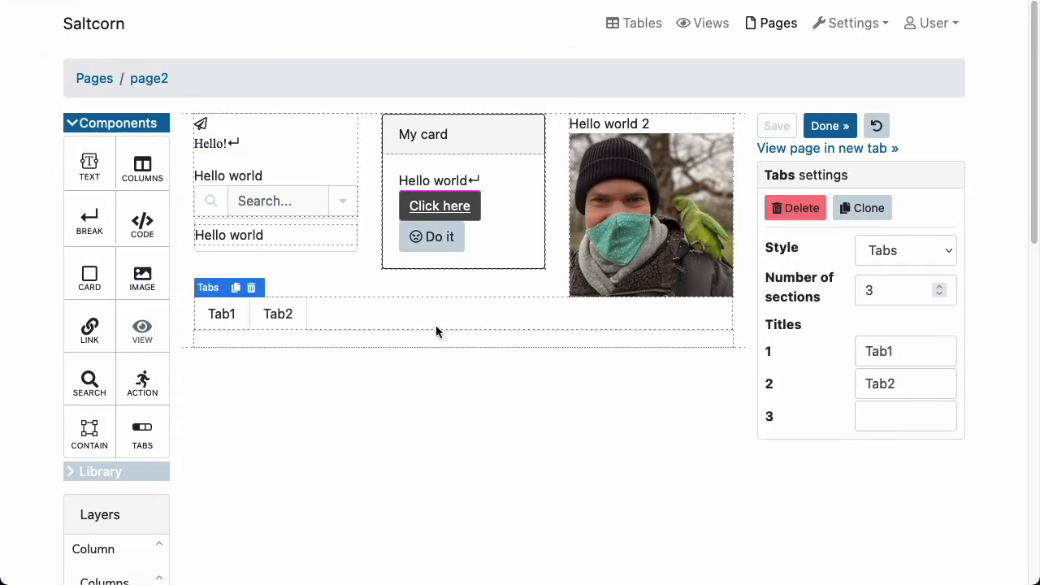
Title the three tabs Work, Life and School.
left_click(898, 415)
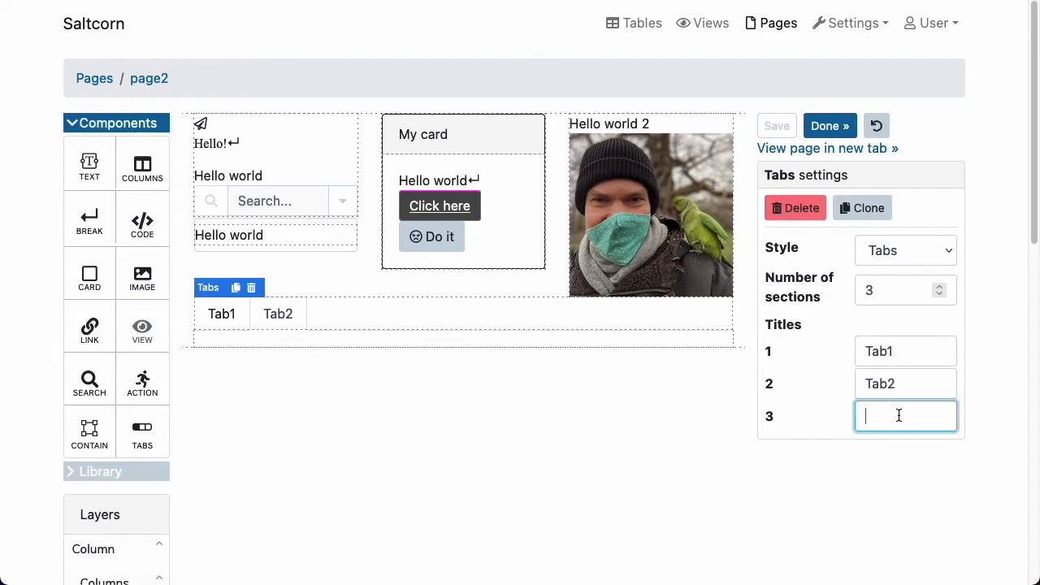
double_click(892, 350)
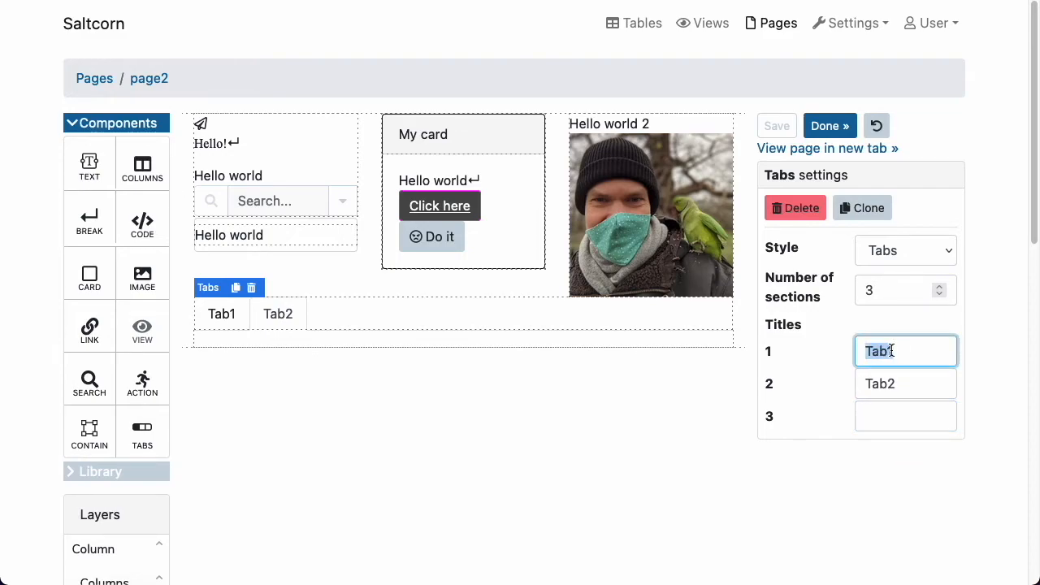
type("Work")
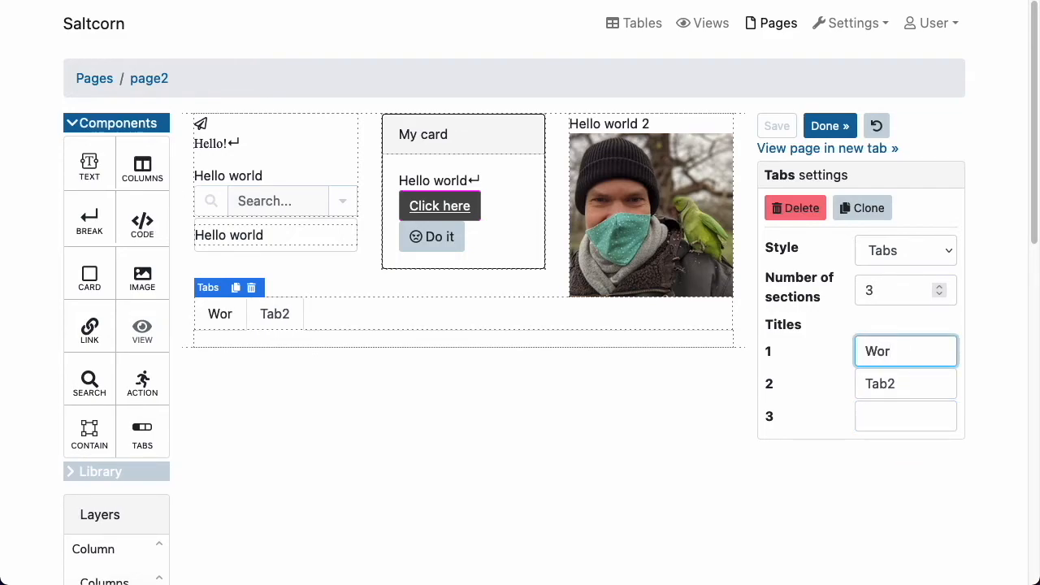
double_click(922, 380)
key("BackSpace")
type("Li")
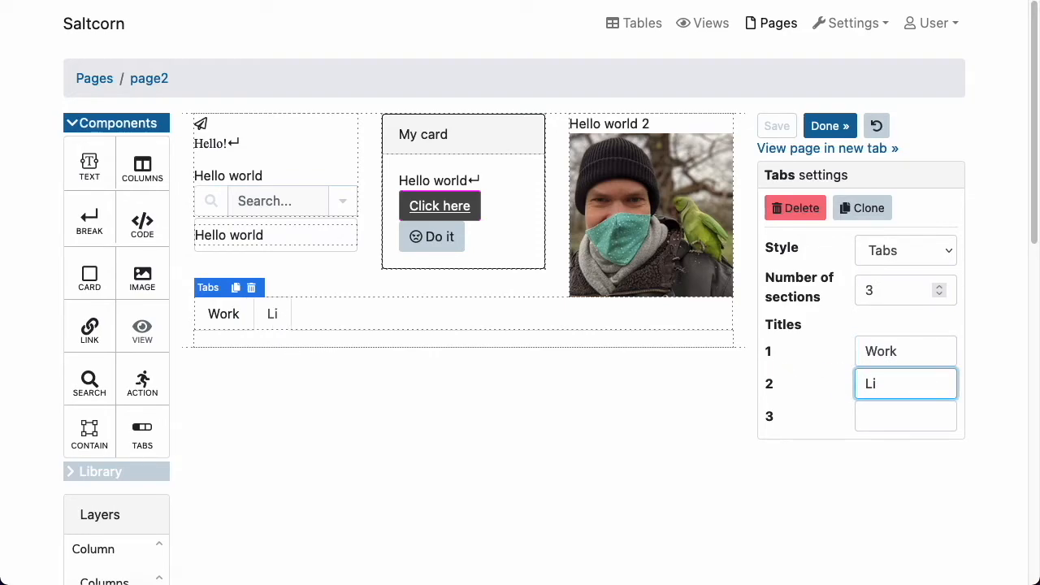
type("fe")
left_click(897, 410)
type("School")
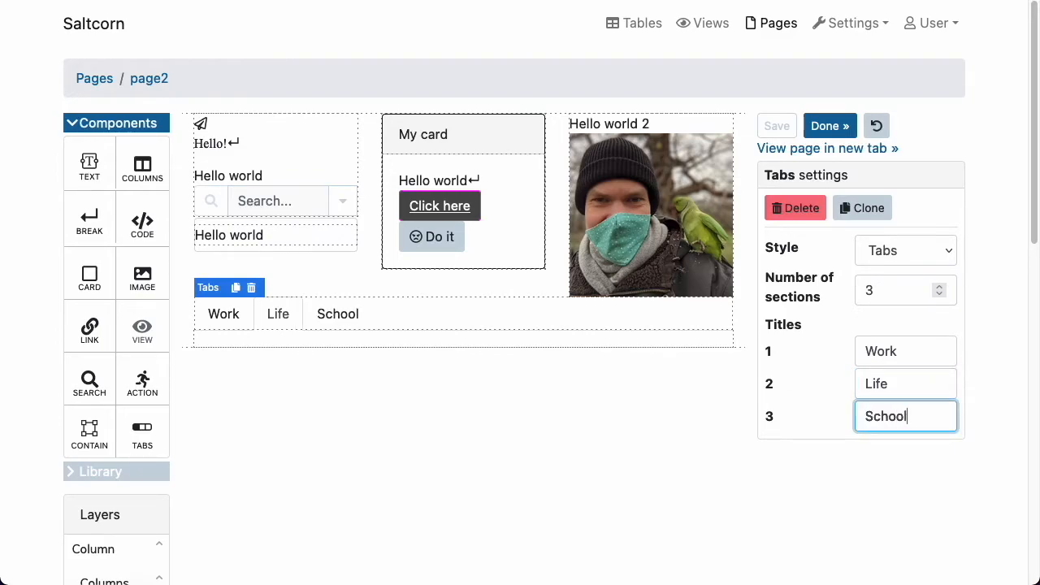
left_click(568, 414)
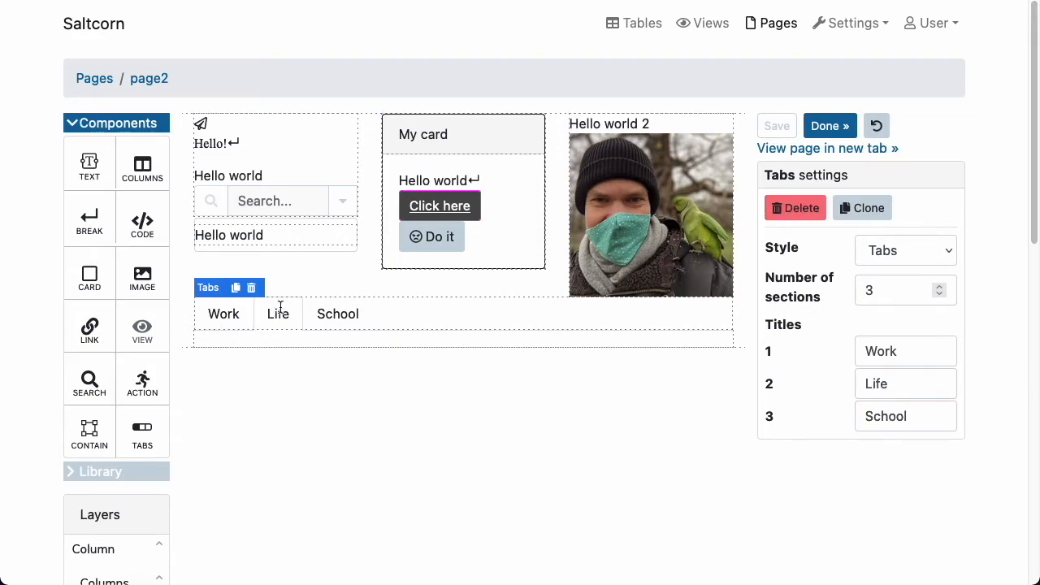
Add a Hello world text component to the Life tab and another to the School tab.
left_click_drag(90, 163, 294, 352)
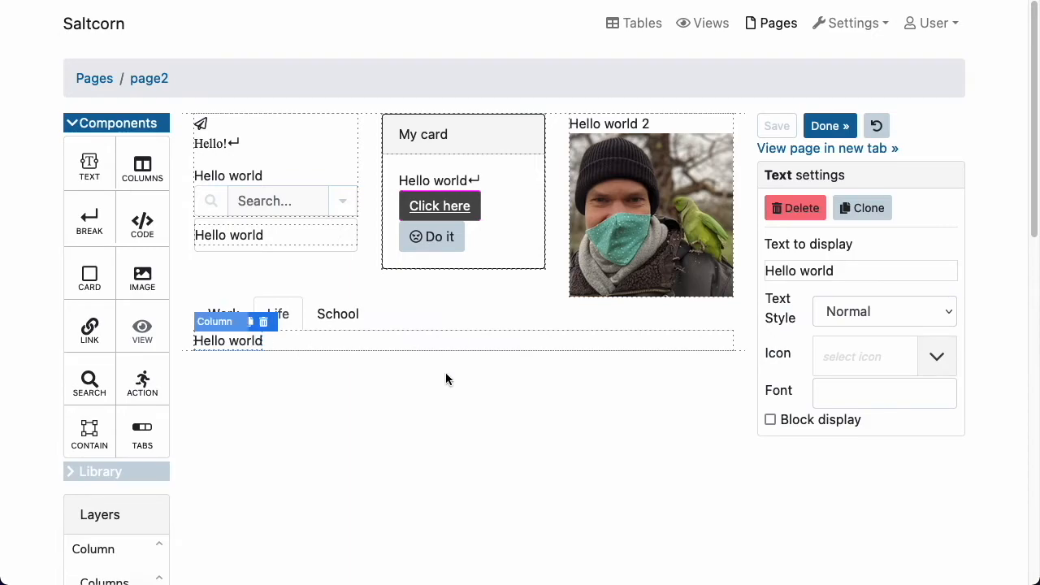
left_click(342, 318)
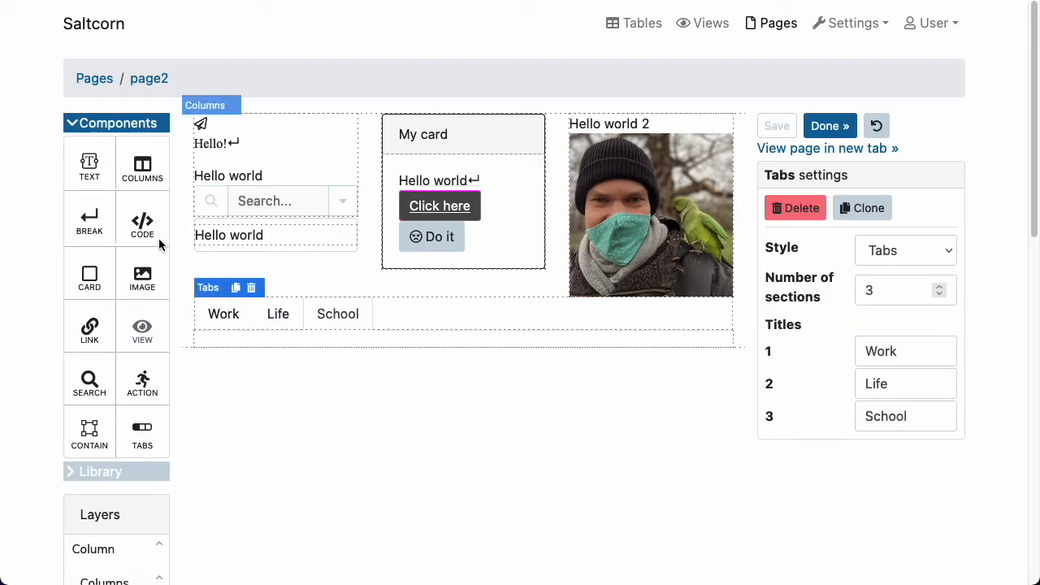
left_click_drag(89, 163, 290, 346)
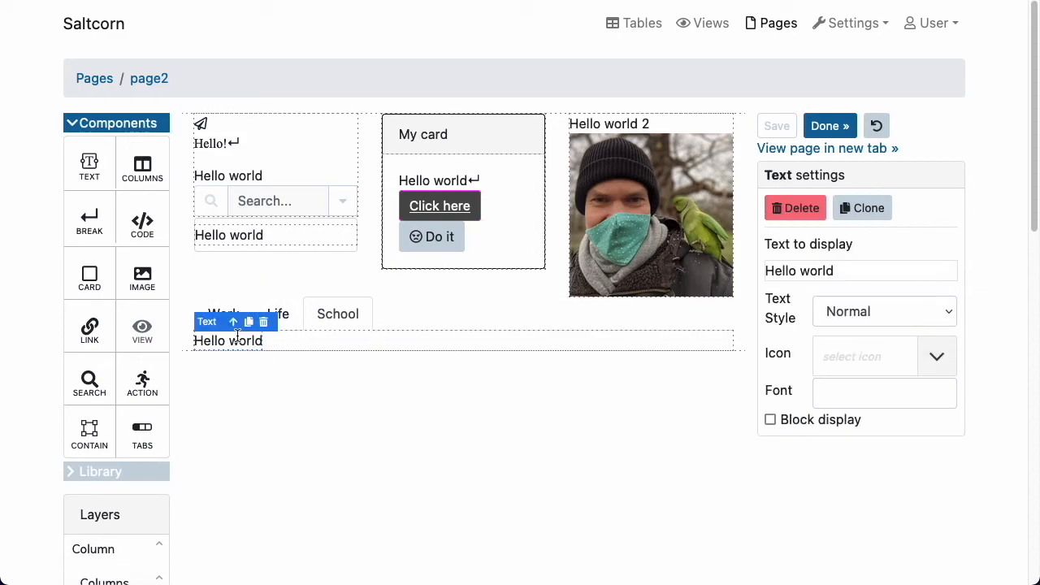
Change the School tab's text to "Hello teacher".
left_click(237, 334)
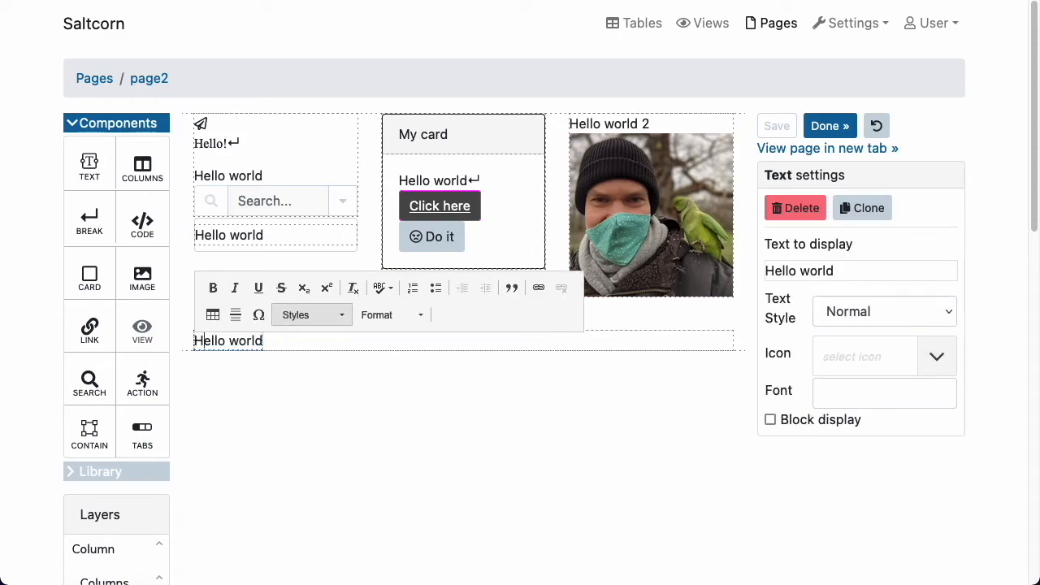
key("BackSpace")
key("BackSpace")
key("BackSpace")
key("BackSpace")
key("BackSpace")
type("teacher")
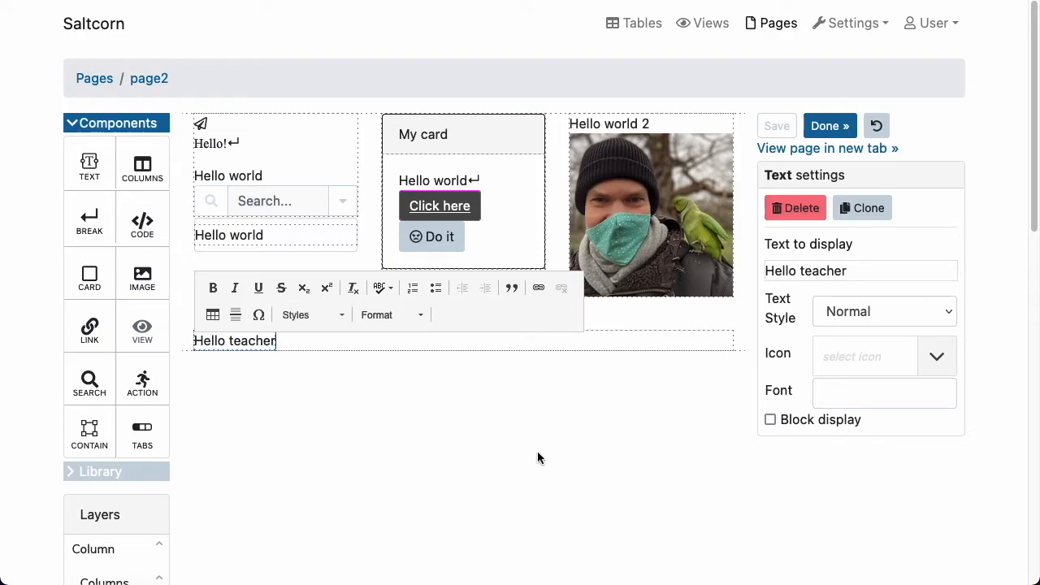
left_click(402, 371)
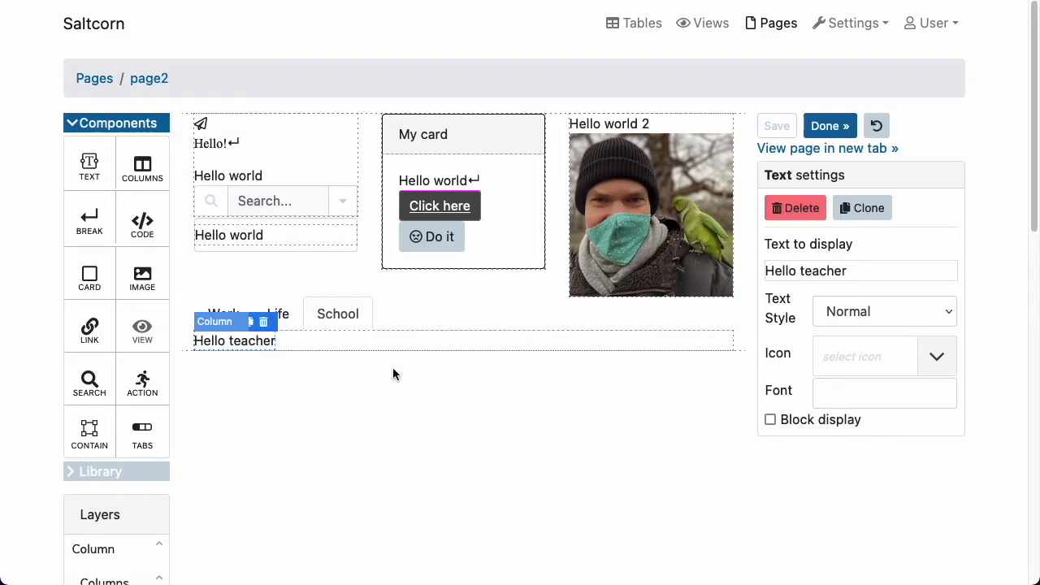
Clear the Hello world text in the Life tab.
left_click(279, 309)
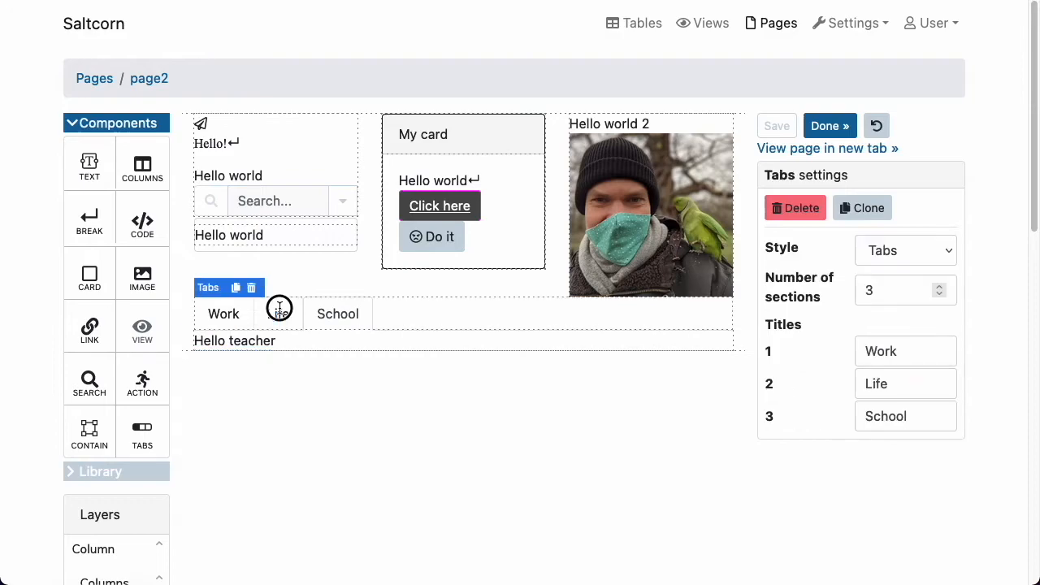
left_click(217, 341)
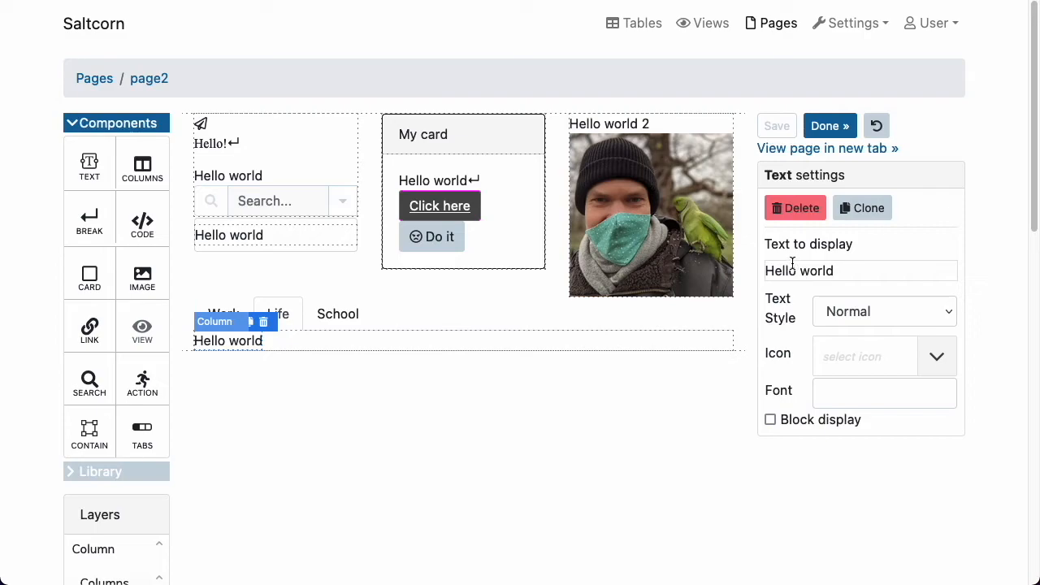
left_click(841, 268)
key("BackSpace")
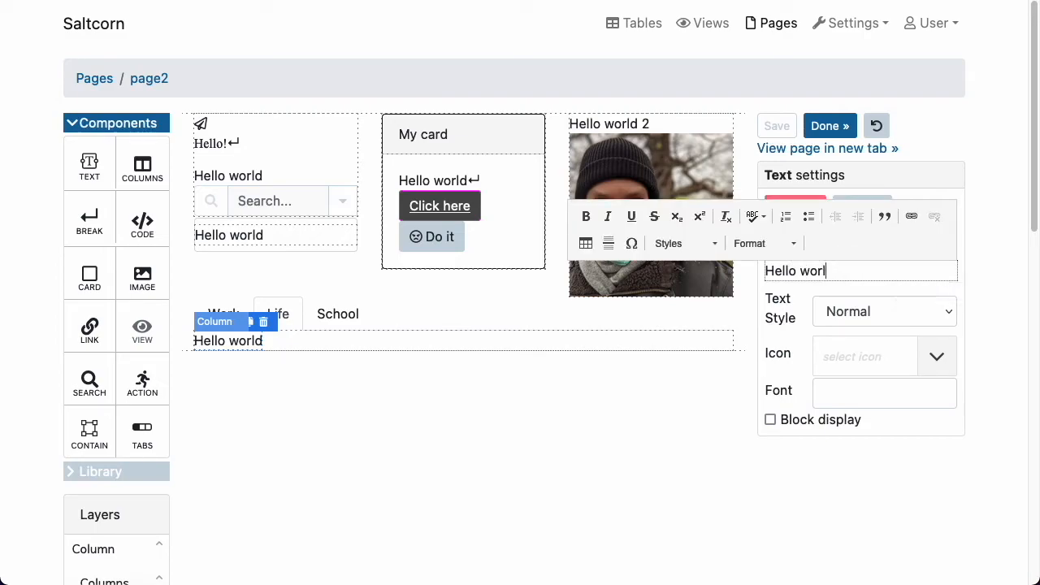
key("BackSpace")
key("BackSpace")
key("BackSpace")
key("BackSpace")
key("BackSpace")
key("BackSpace")
key("BackSpace")
key("BackSpace")
key("BackSpace")
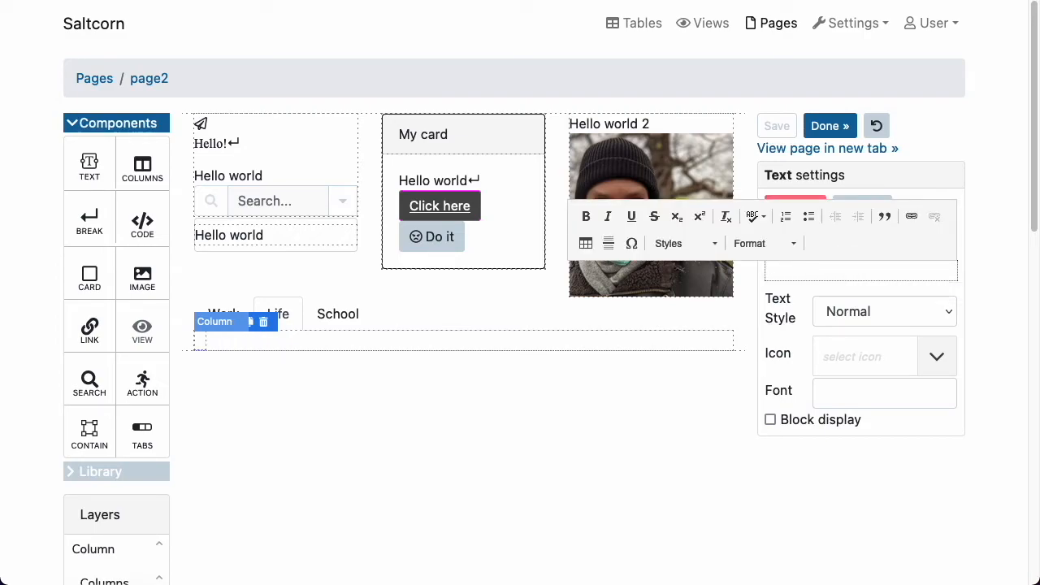
left_click(268, 423)
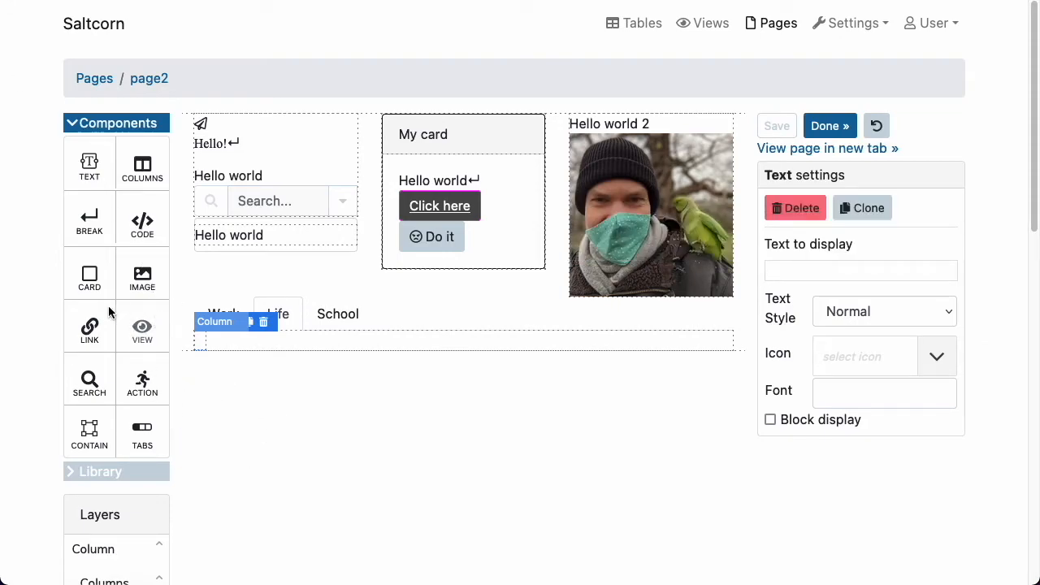
Add an action button to the Life tab, set its action to run_js_code, and save the page.
left_click_drag(138, 384, 228, 344)
left_click(322, 354)
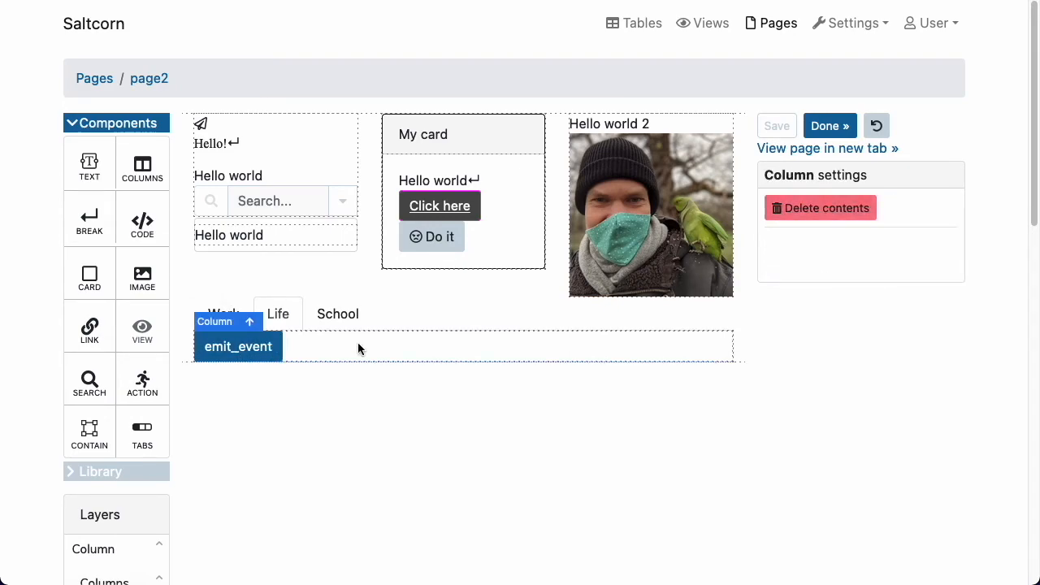
left_click(230, 355)
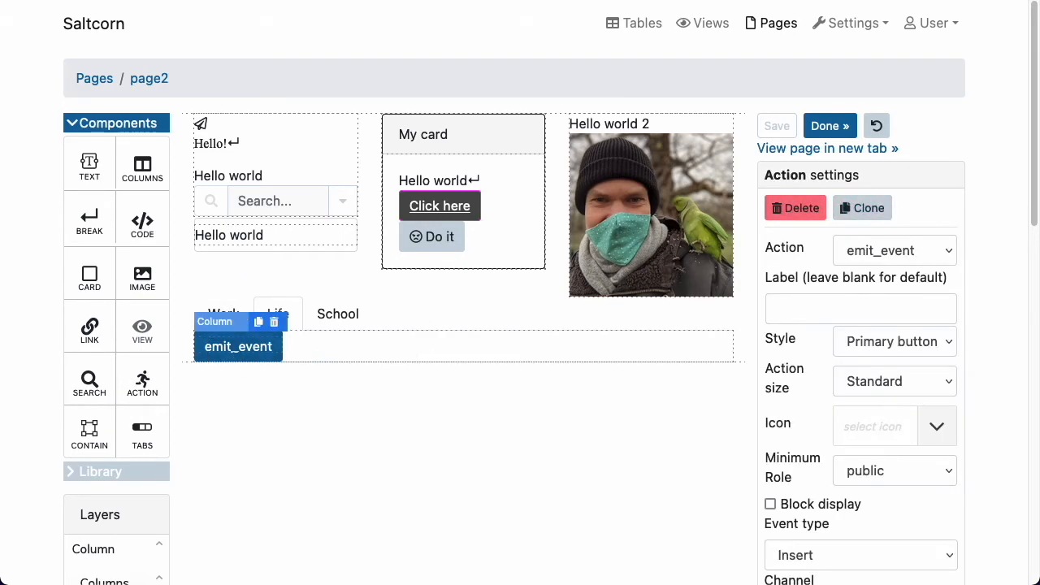
left_click(925, 255)
left_click(870, 346)
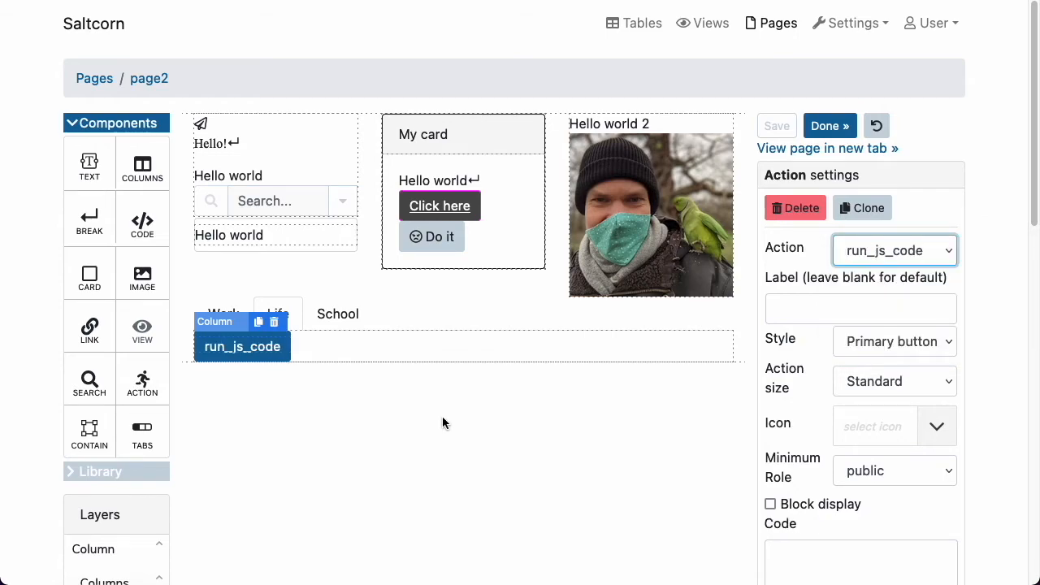
scroll(650, 416, "down", 1)
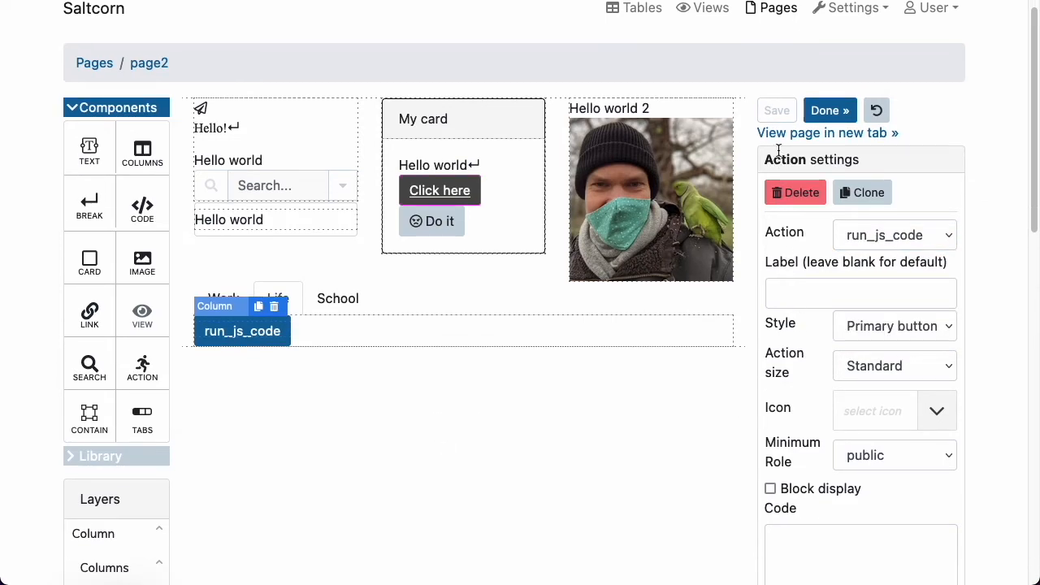
left_click(776, 110)
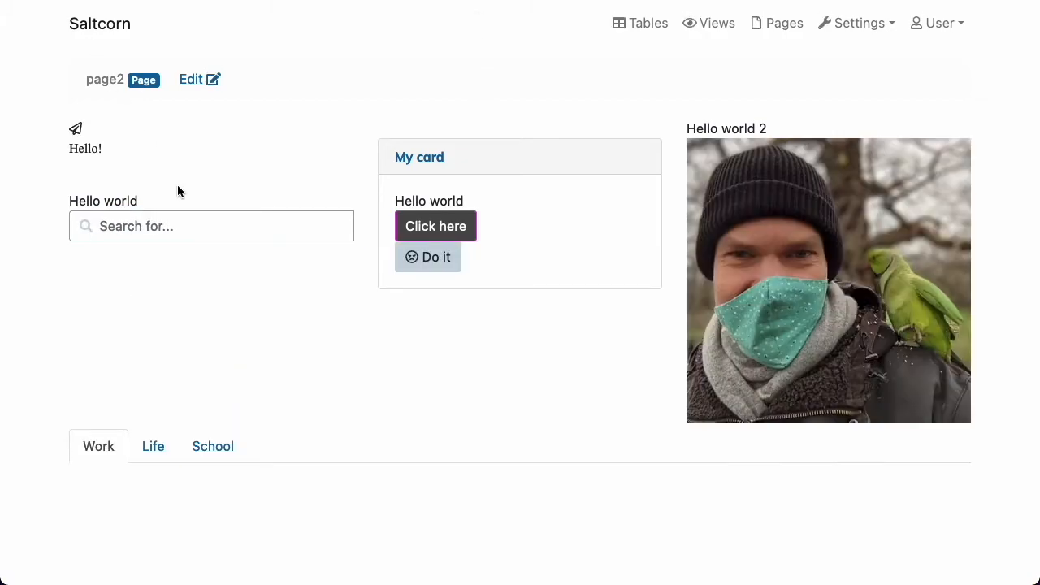
Switch between the Work, Life and School tabs on the rendered page to check their contents.
left_click(157, 447)
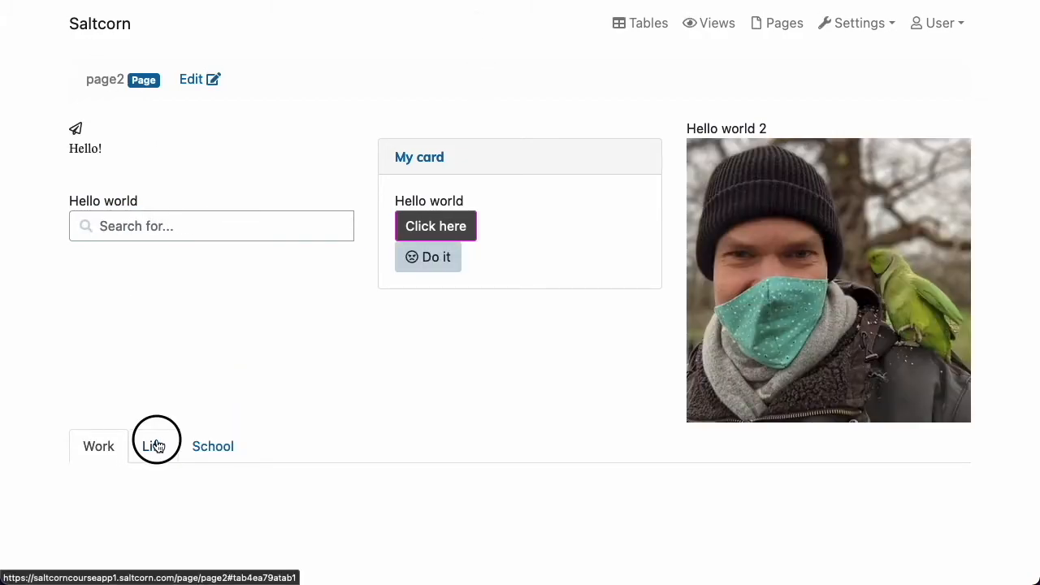
left_click(212, 449)
left_click(151, 448)
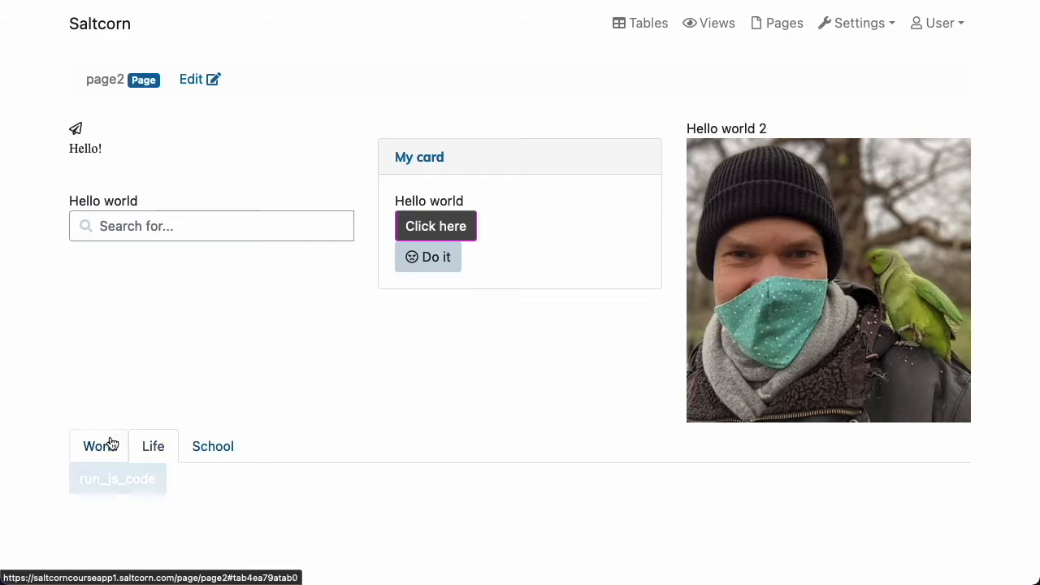
left_click(108, 446)
left_click(165, 451)
left_click(211, 447)
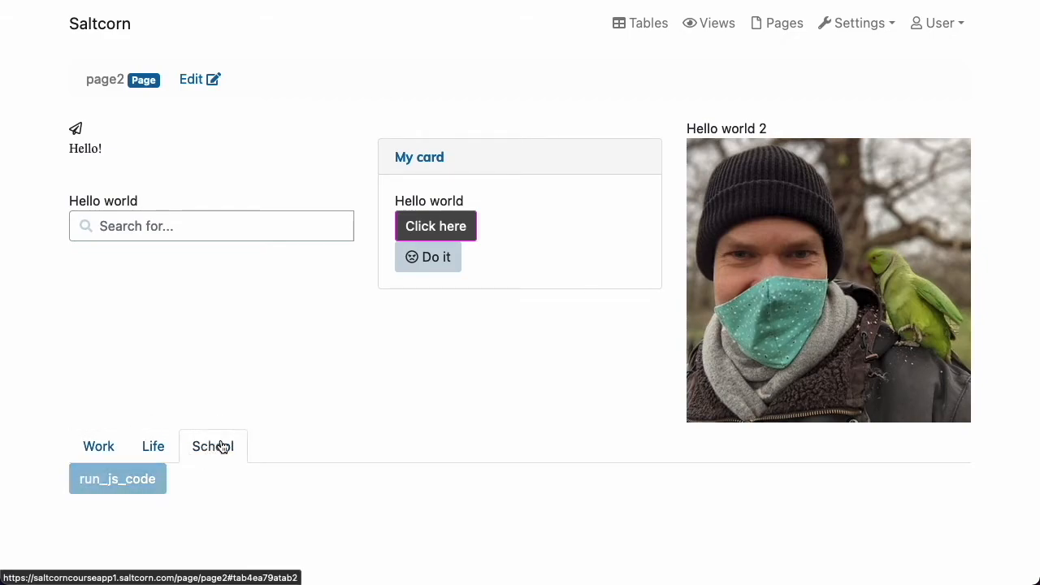
Return to editing the page, set the Tabs component's style to Pills, and save.
left_click(191, 79)
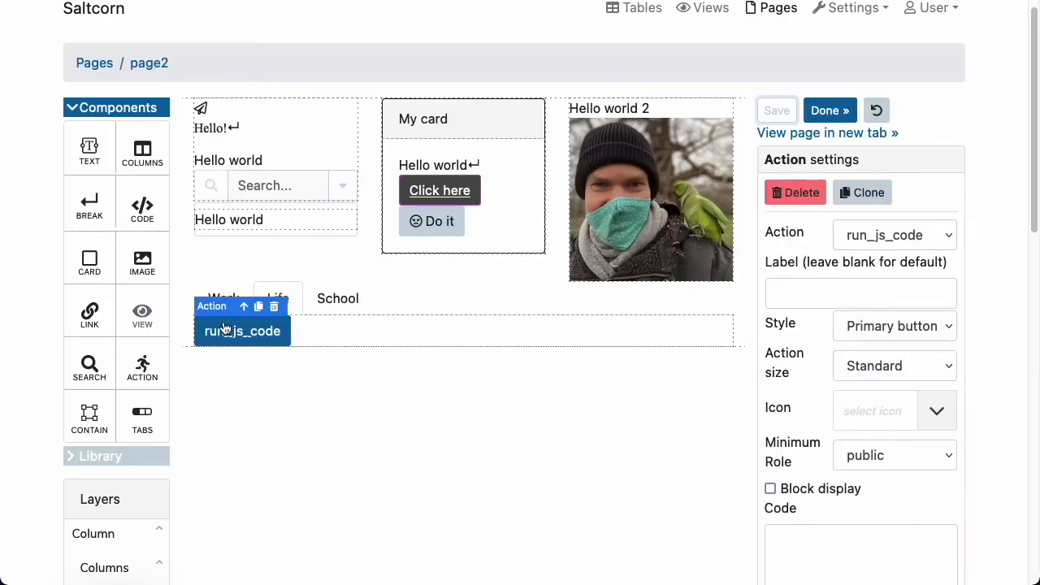
left_click(338, 298)
left_click(930, 246)
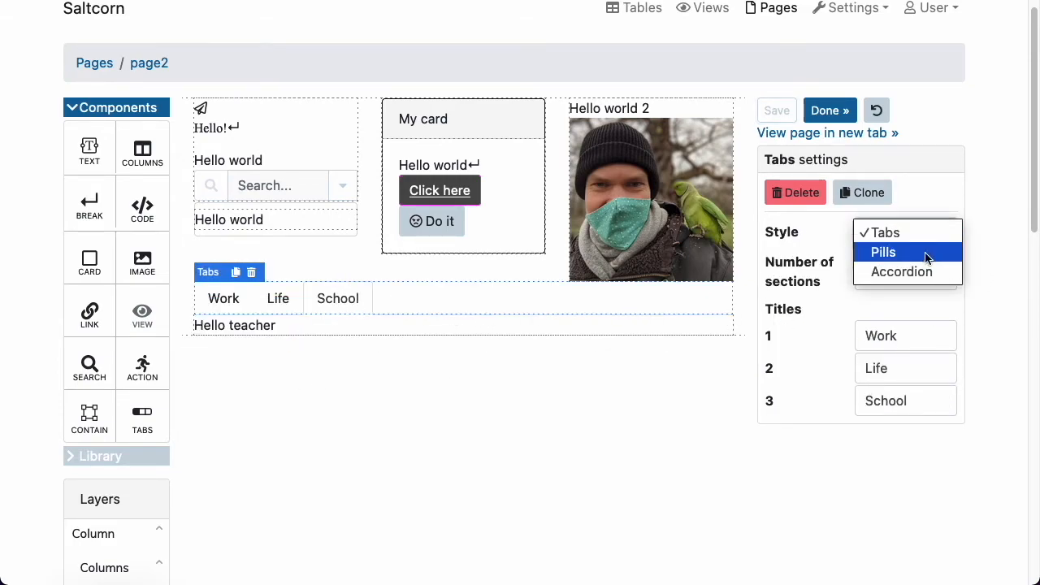
left_click(923, 254)
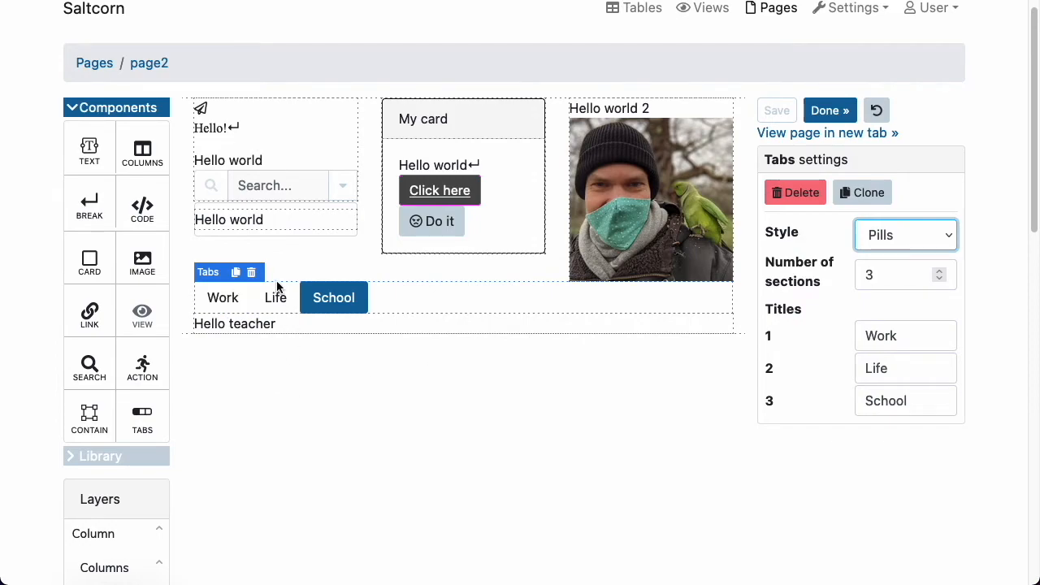
left_click(782, 113)
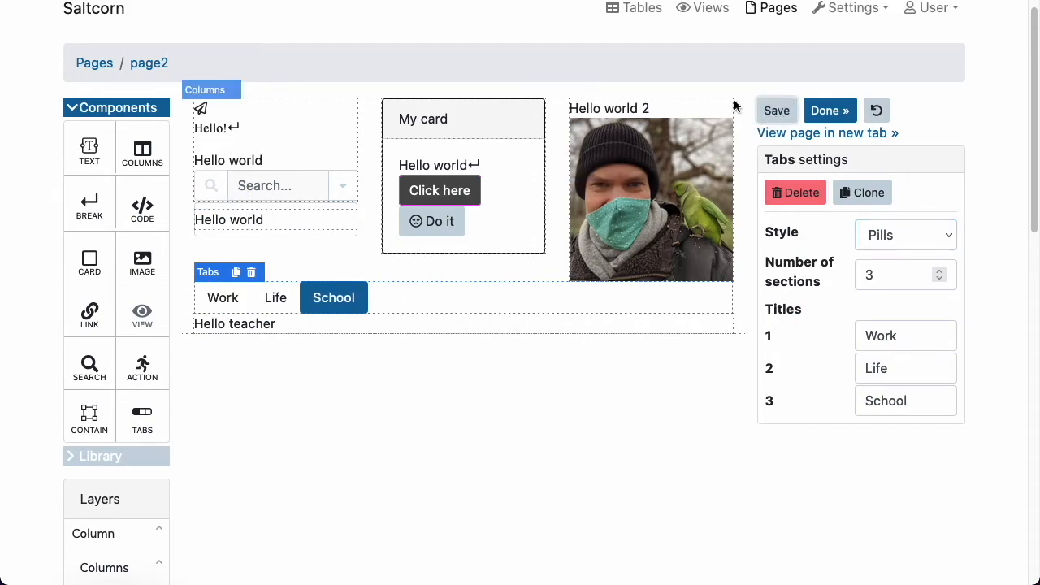
View the rendered page and switch between the Work, Life and School pills.
left_click(828, 111)
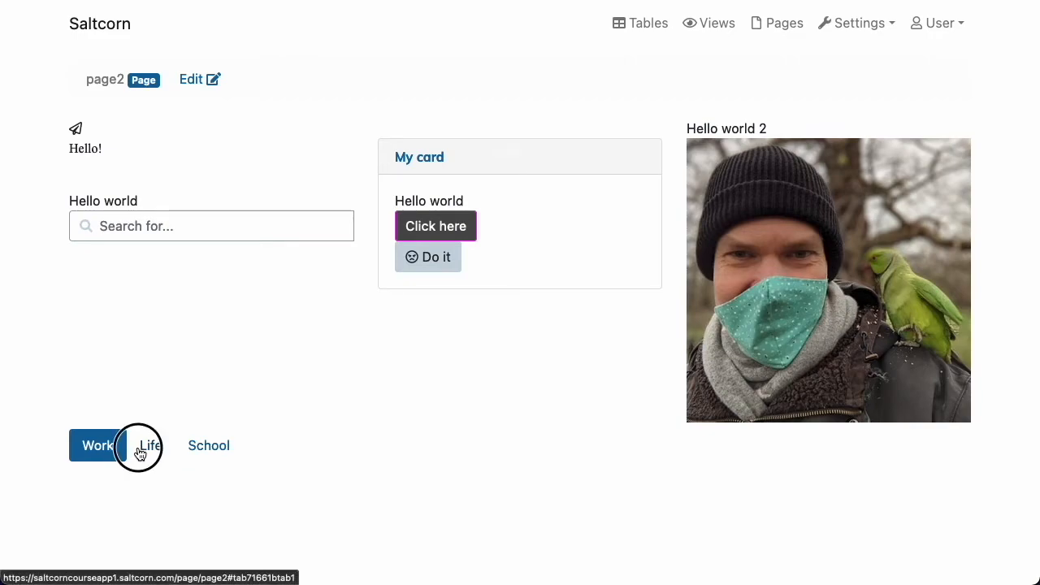
left_click(150, 446)
left_click(215, 452)
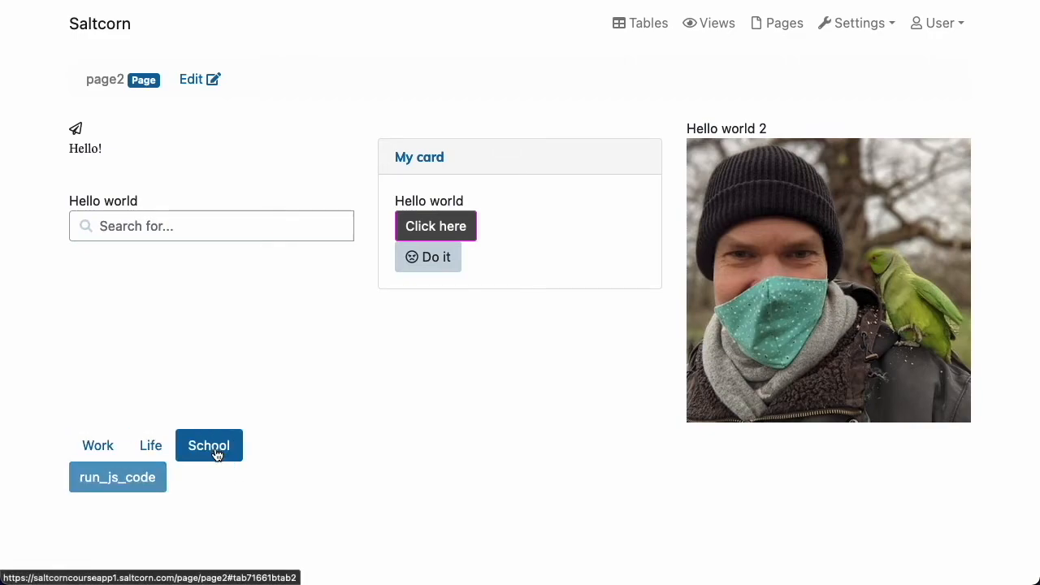
left_click(142, 443)
left_click(94, 443)
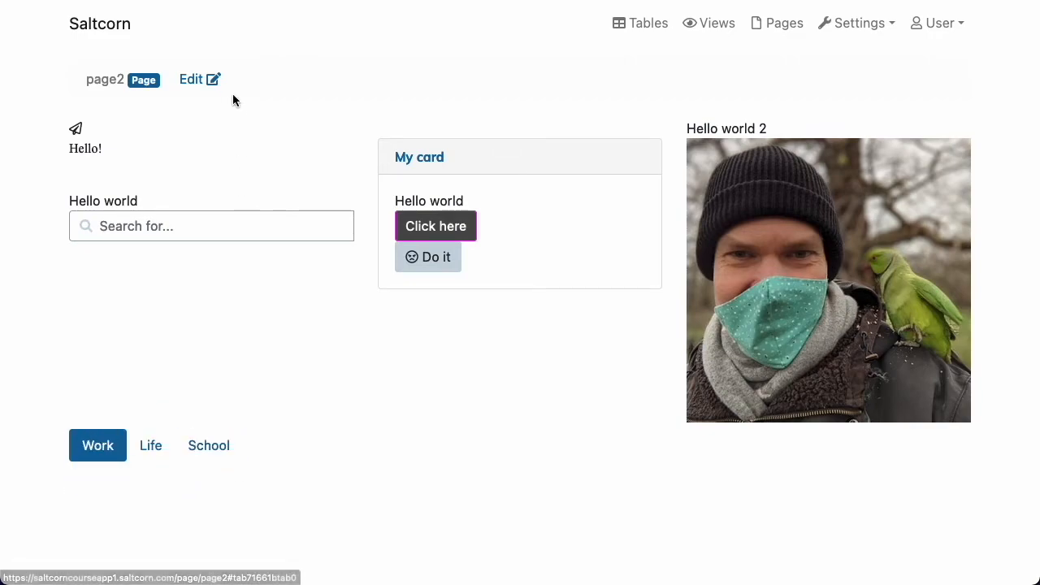
Reopen the page for editing, set the Tabs component's style to Accordion, and save.
left_click(195, 79)
left_click(921, 234)
left_click(887, 212)
left_click(931, 237)
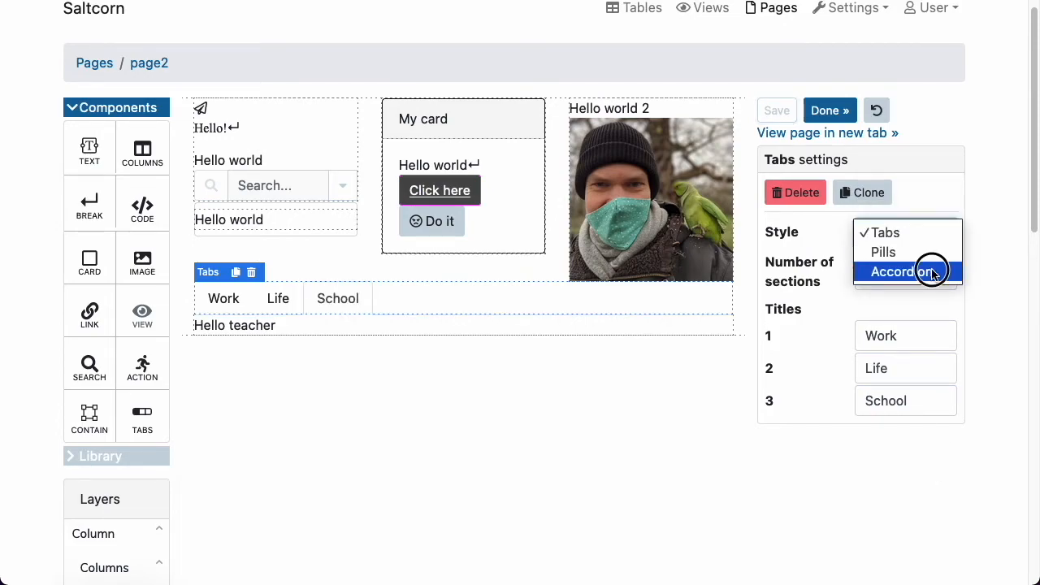
left_click(931, 272)
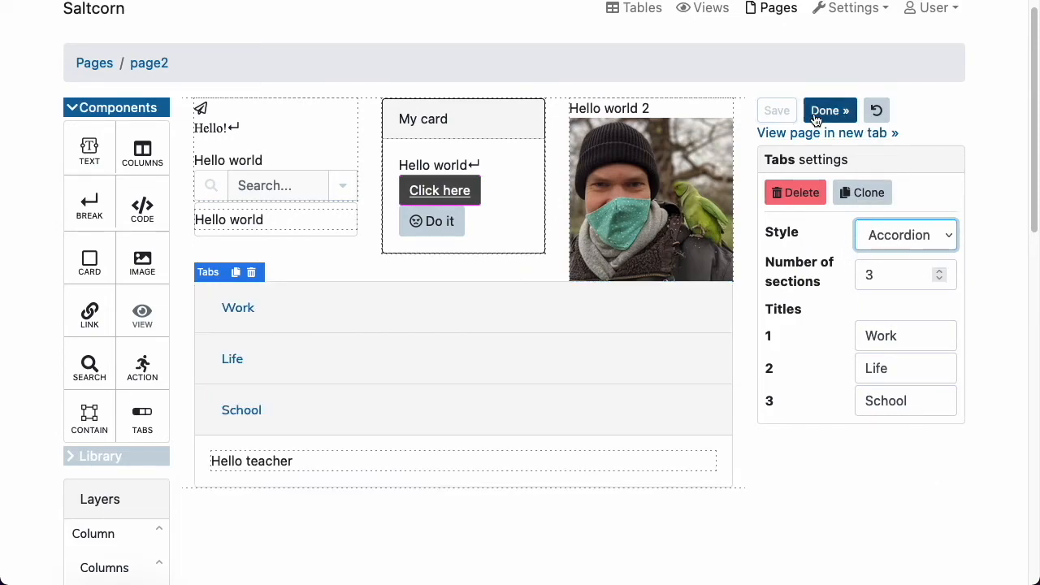
left_click(776, 114)
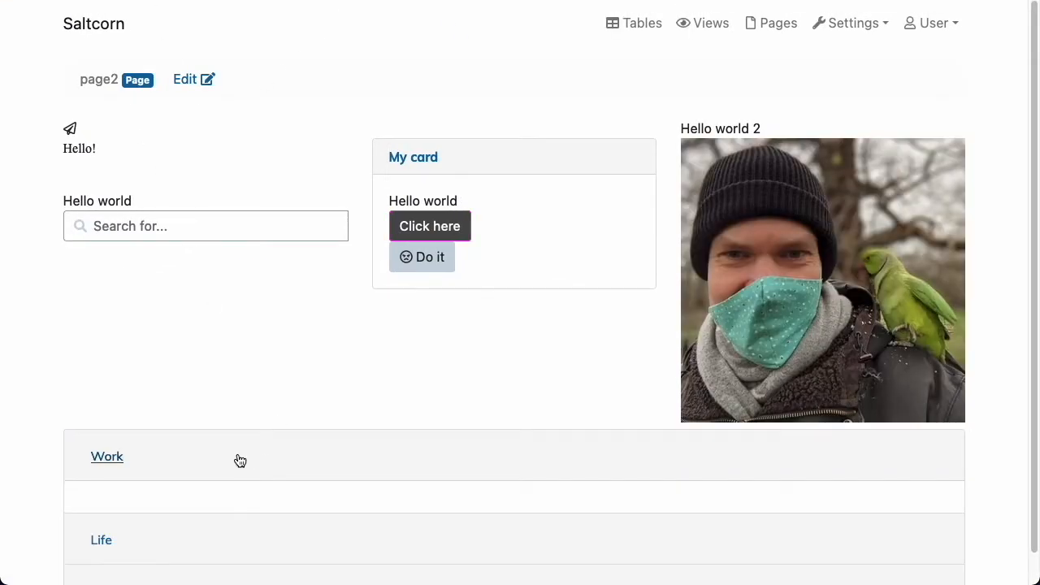
Expand the Work, Life and School accordion sections on the rendered page to check how they behave.
scroll(204, 467, "down", 1)
left_click(201, 512)
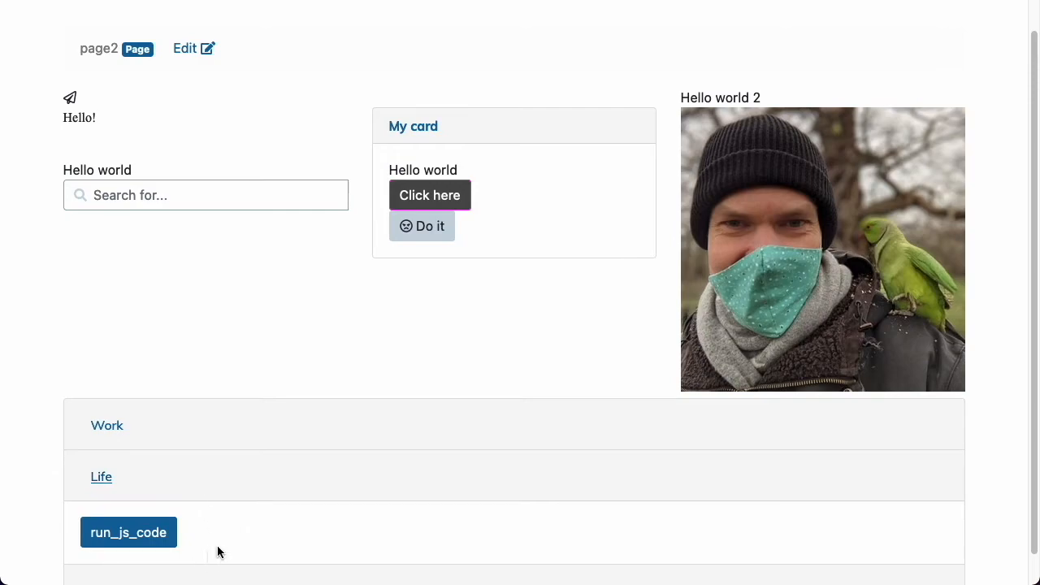
scroll(218, 553, "down", 1)
left_click(215, 556)
left_click(241, 466)
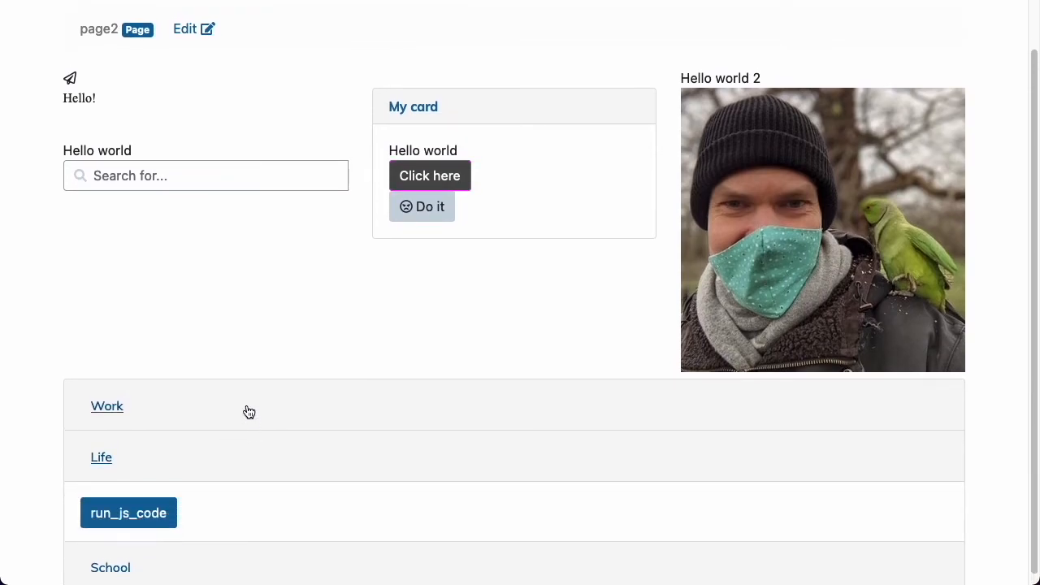
left_click(249, 412)
left_click(267, 513)
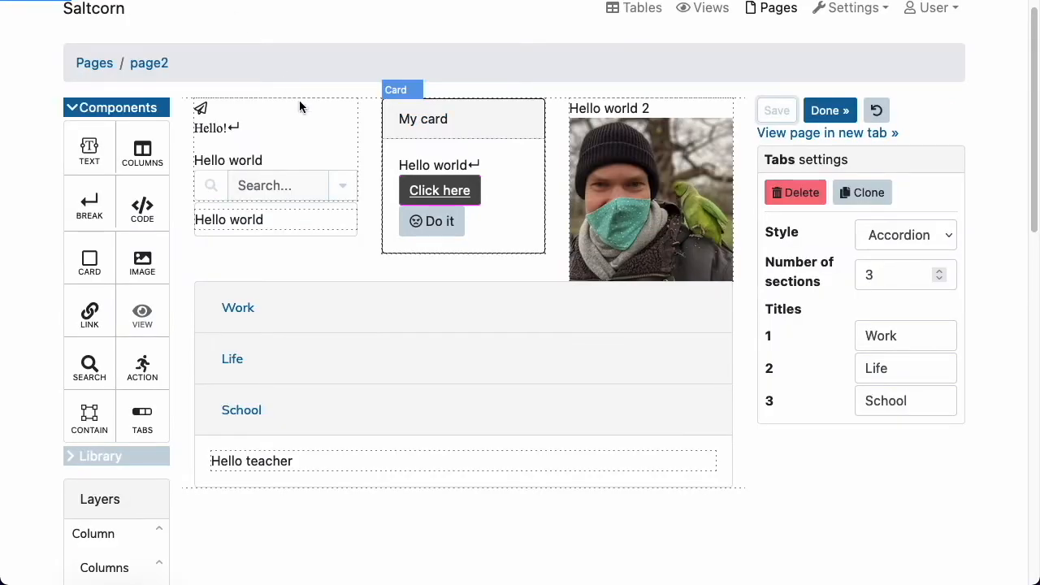
Select the accordion-style Tabs component in the layer tree and delete it from the page.
left_click(670, 462)
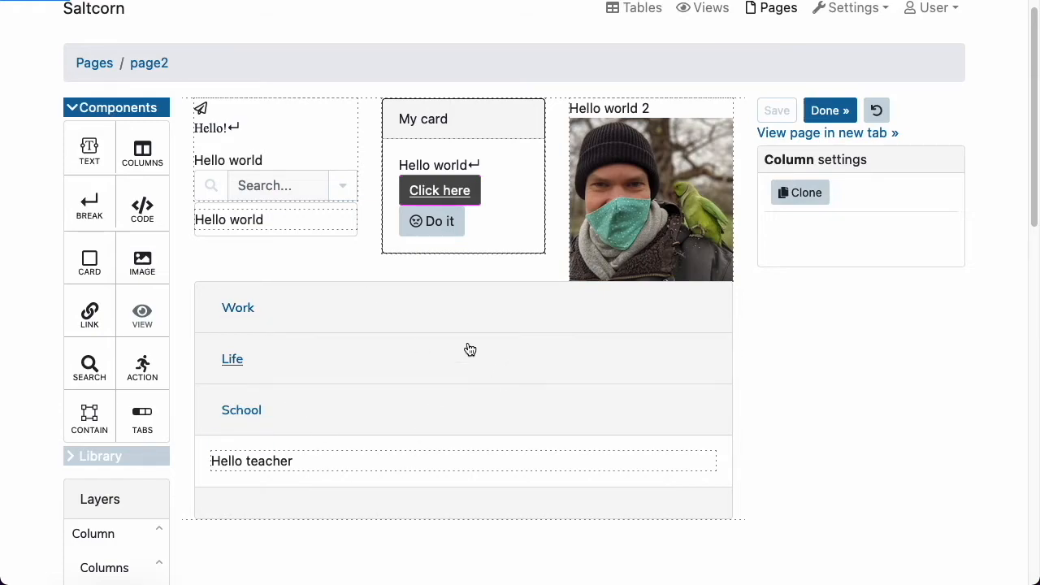
left_click(280, 317)
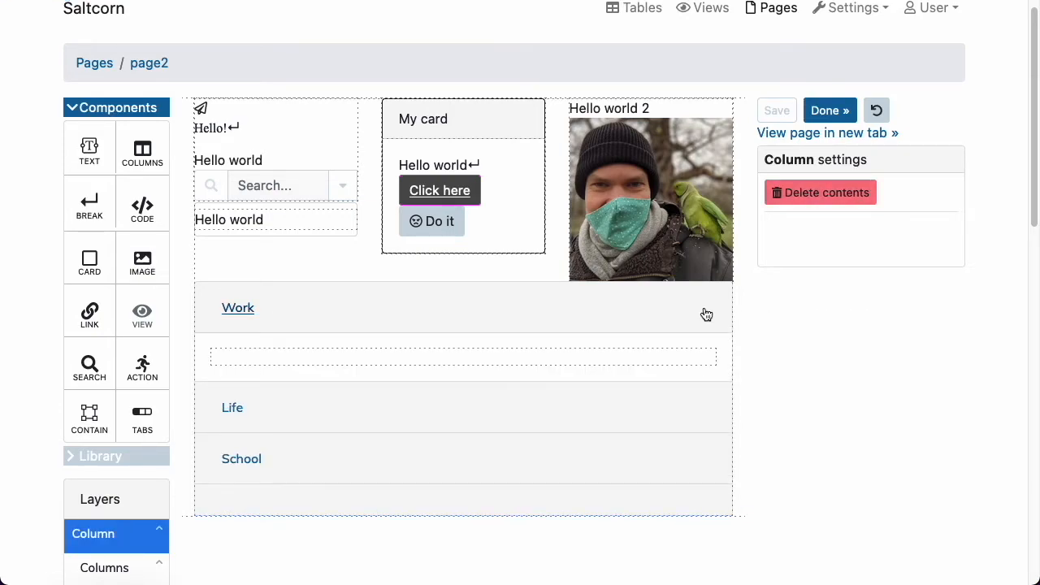
scroll(157, 474, "down", 2)
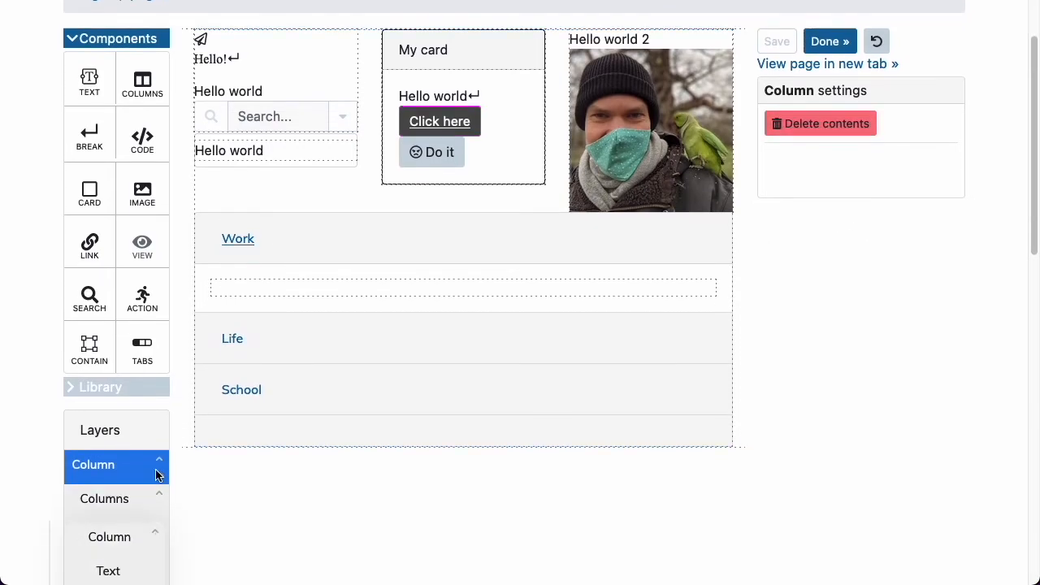
scroll(385, 362, "up", 3)
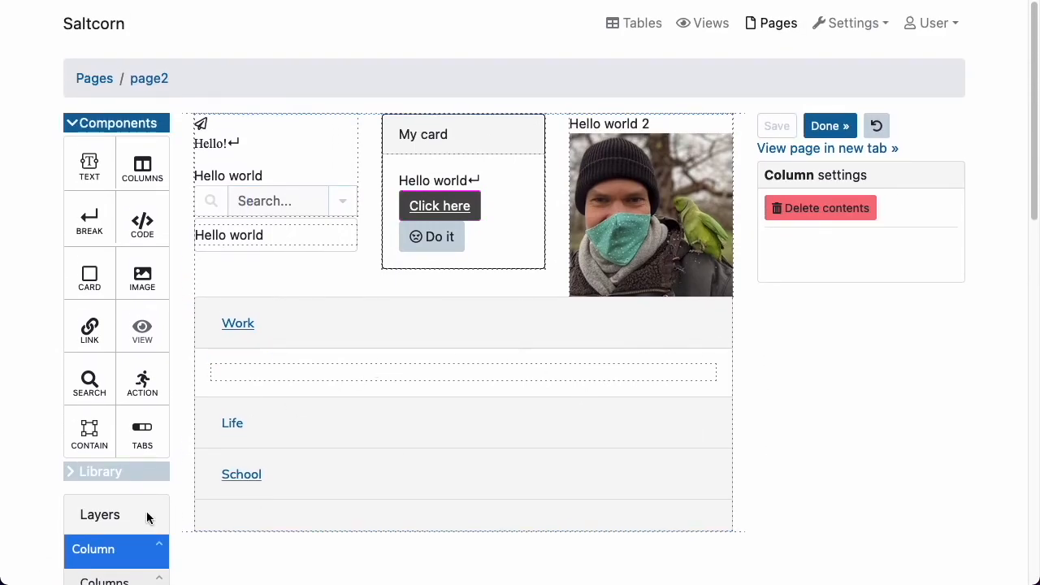
scroll(300, 271, "down", 3)
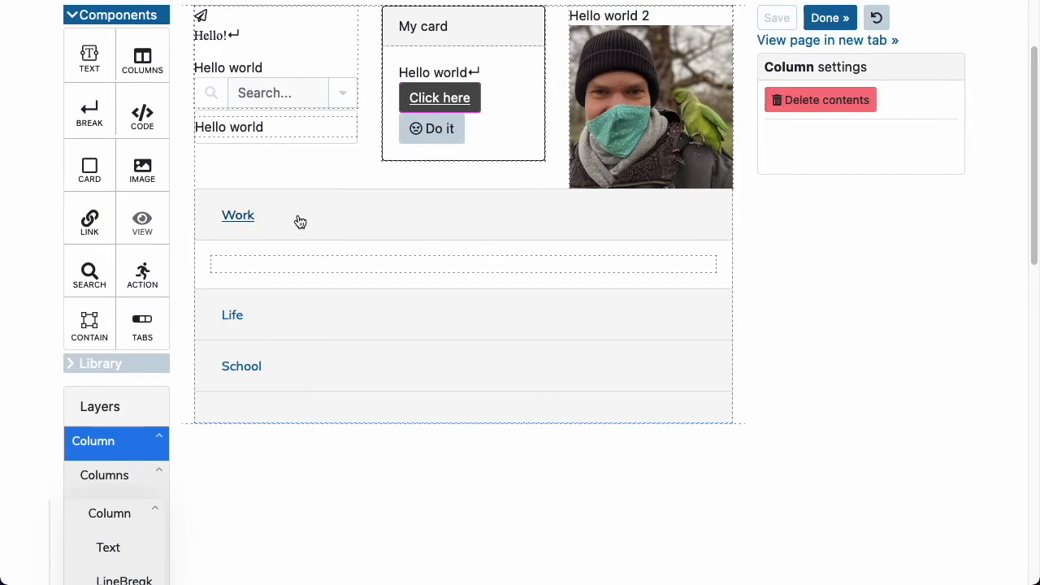
scroll(130, 438, "down", 10)
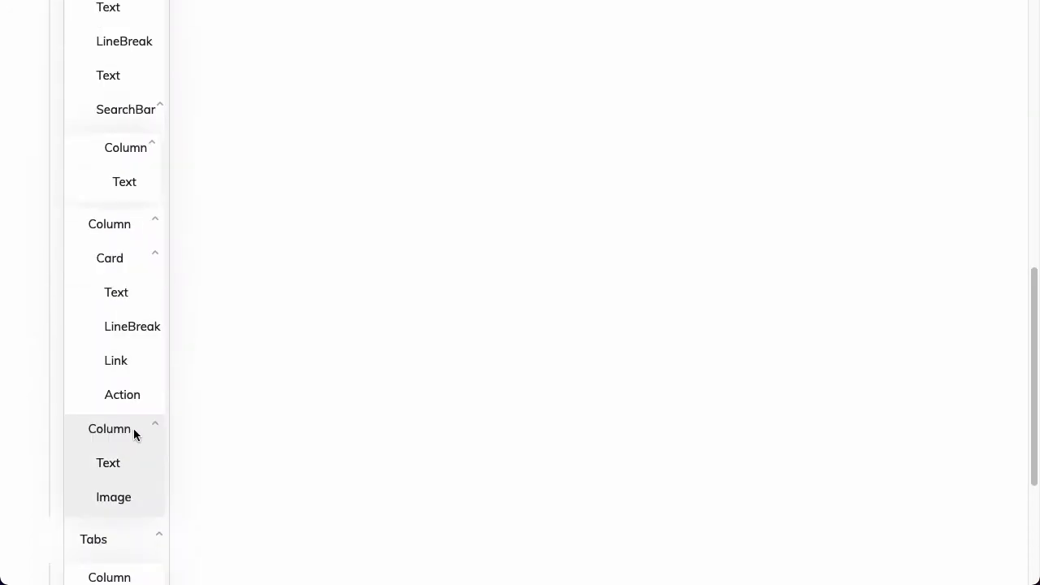
scroll(145, 411, "down", 3)
scroll(144, 404, "up", 4)
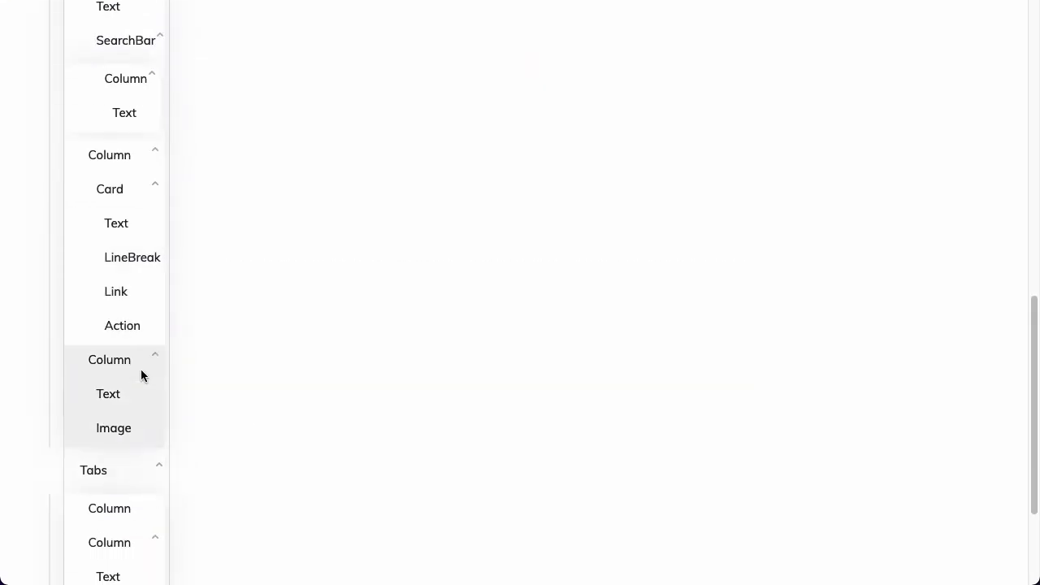
scroll(141, 374, "down", 3)
left_click(111, 323)
scroll(385, 317, "up", 10)
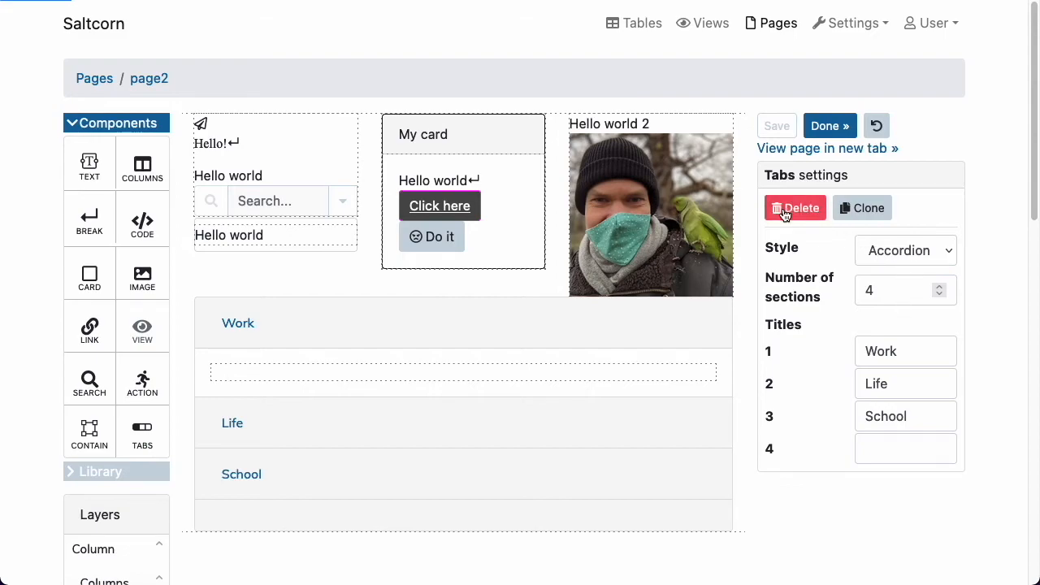
left_click(786, 210)
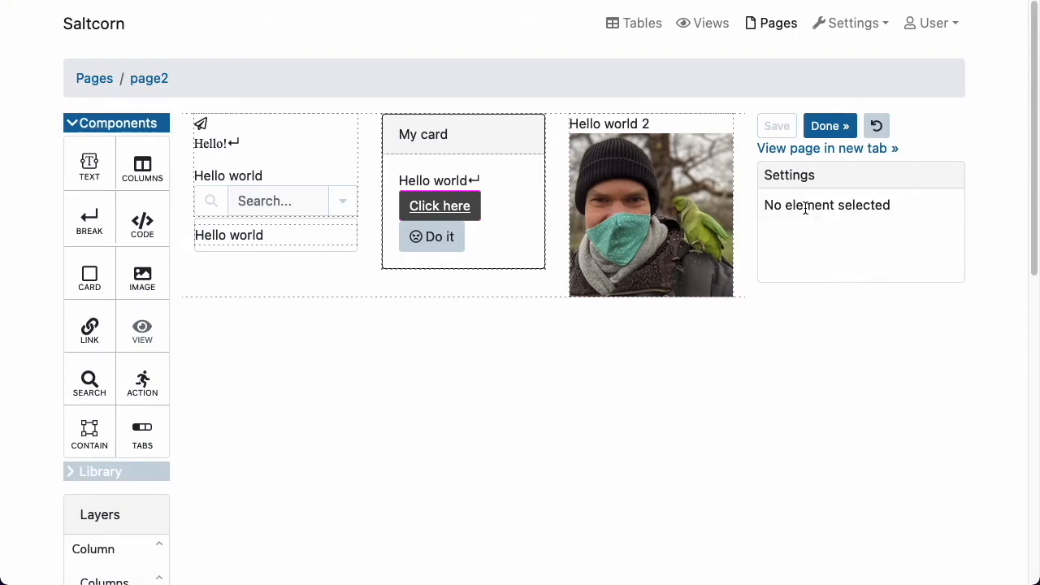
Delete the Click here link and the Do it action from the card, and the search bar from the first column.
left_click(455, 205)
left_click(796, 209)
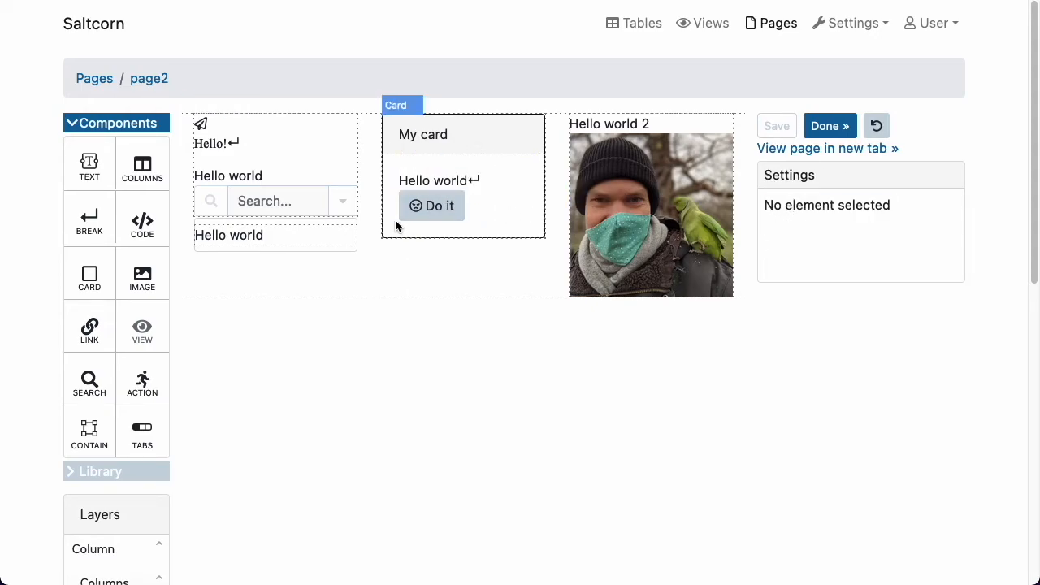
left_click(444, 204)
left_click(790, 208)
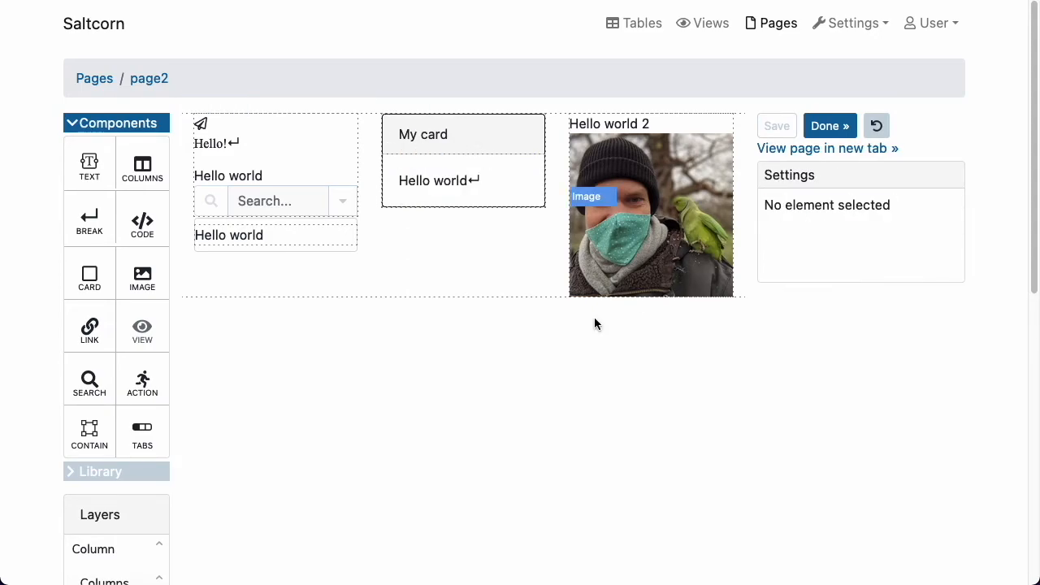
left_click(339, 202)
left_click(808, 208)
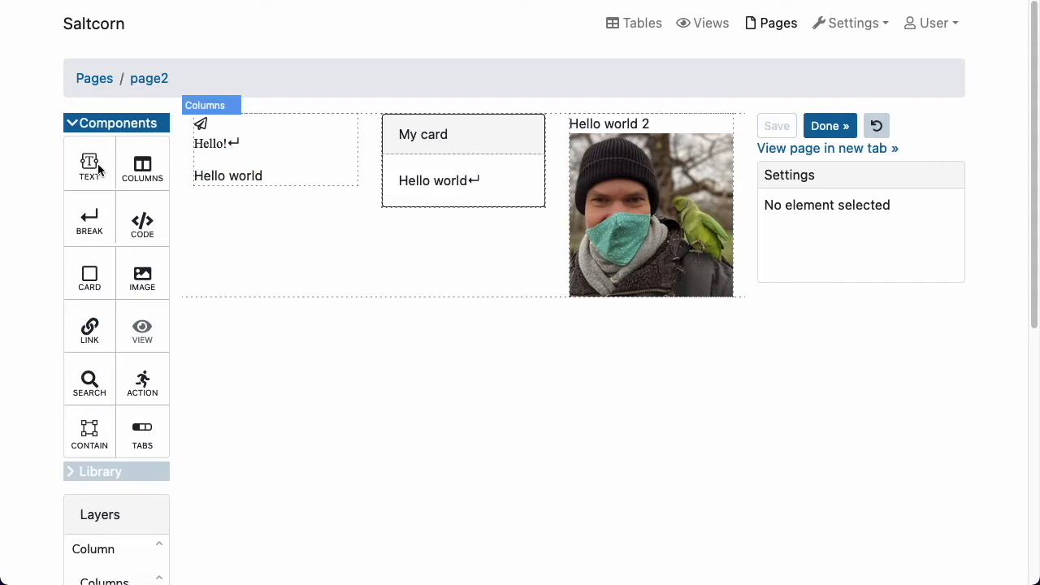
Add a container at the end of the first column and move the Hello world text into it.
left_click_drag(93, 443, 296, 167)
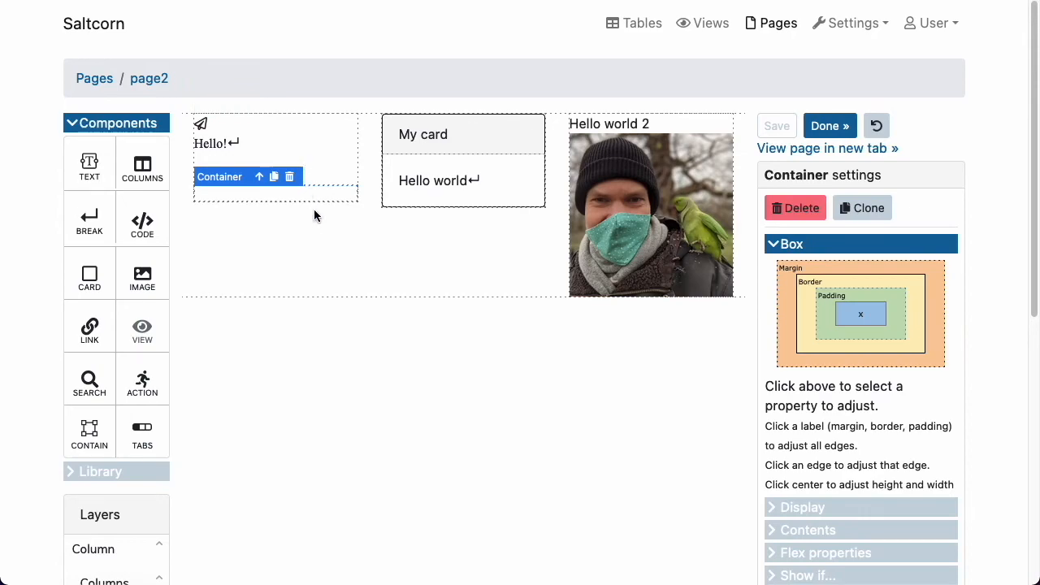
left_click(264, 148)
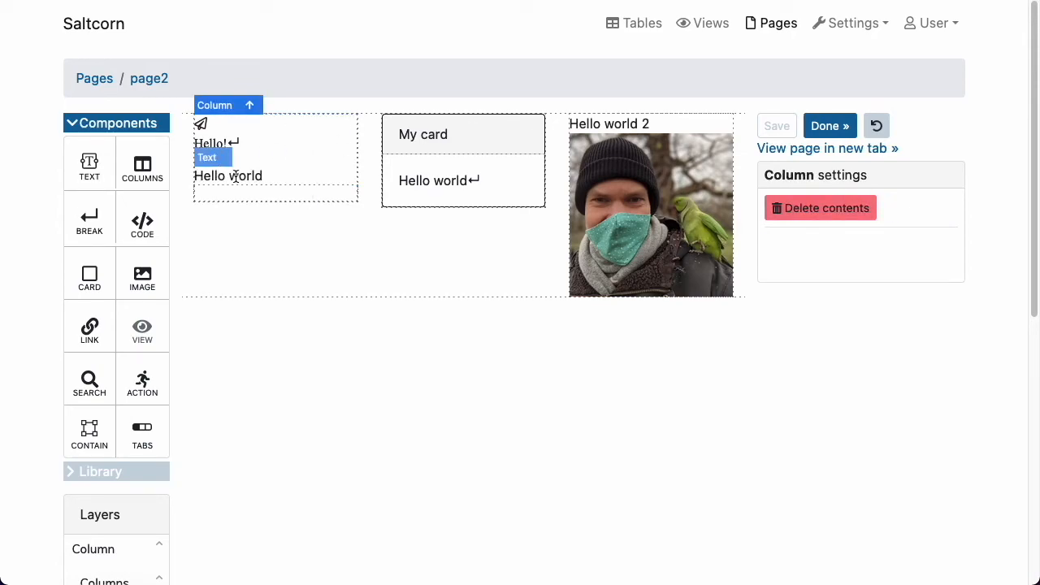
left_click_drag(242, 175, 299, 213)
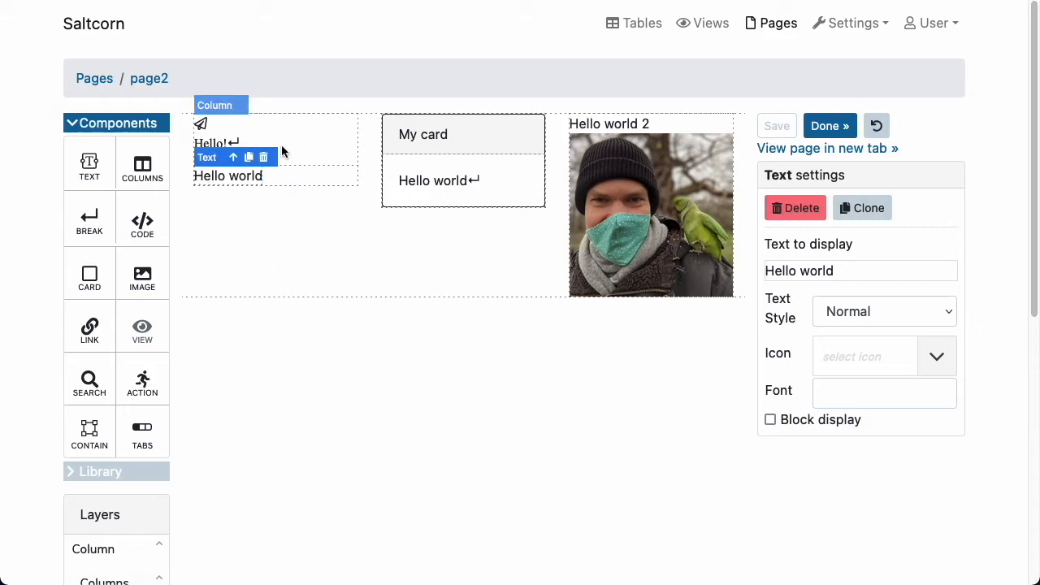
Explore the individual margin edges of the container around Hello world, and set its margin on all sides to 15 px.
left_click(314, 182)
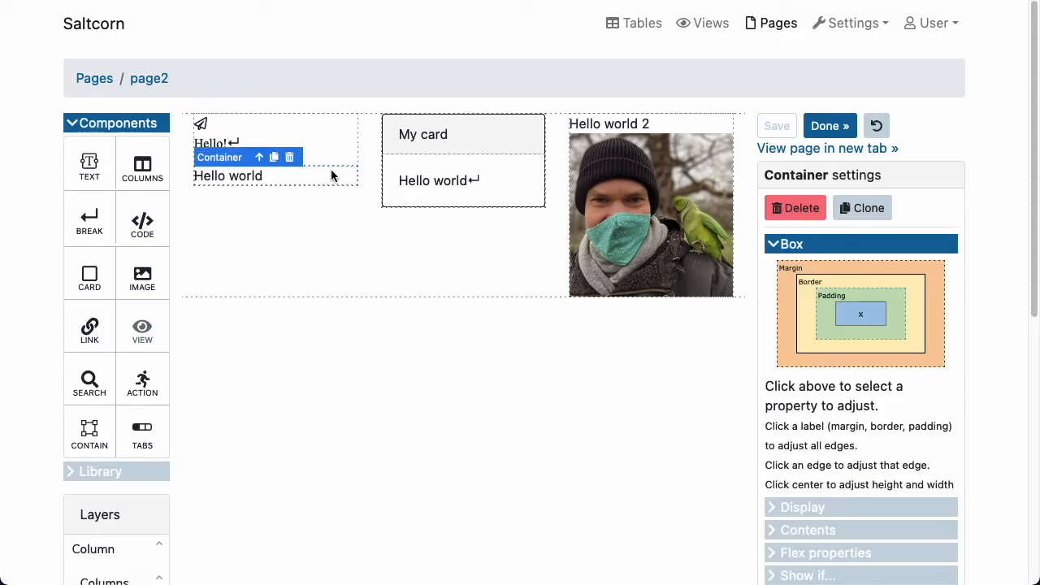
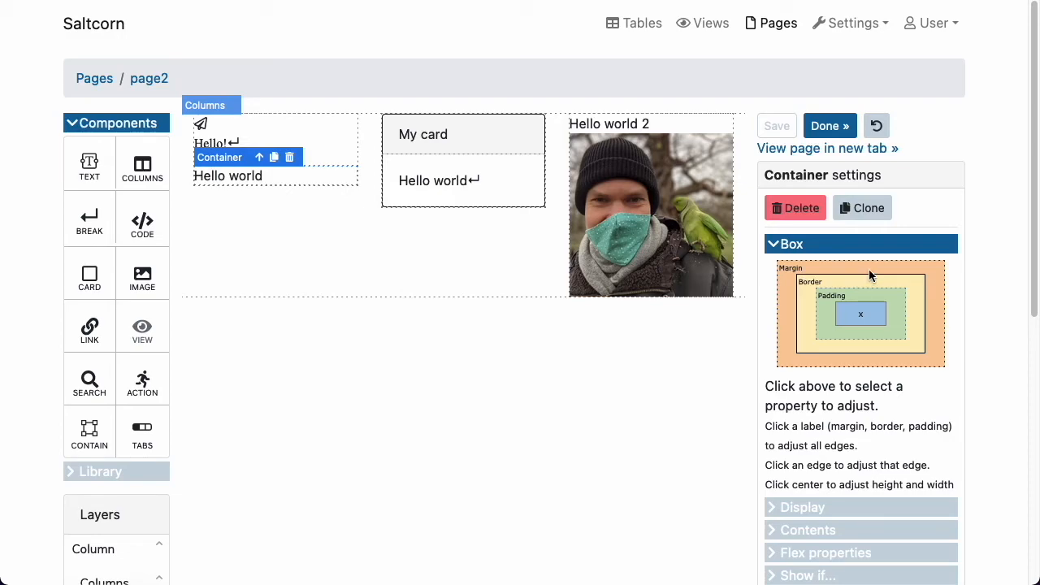
left_click(792, 268)
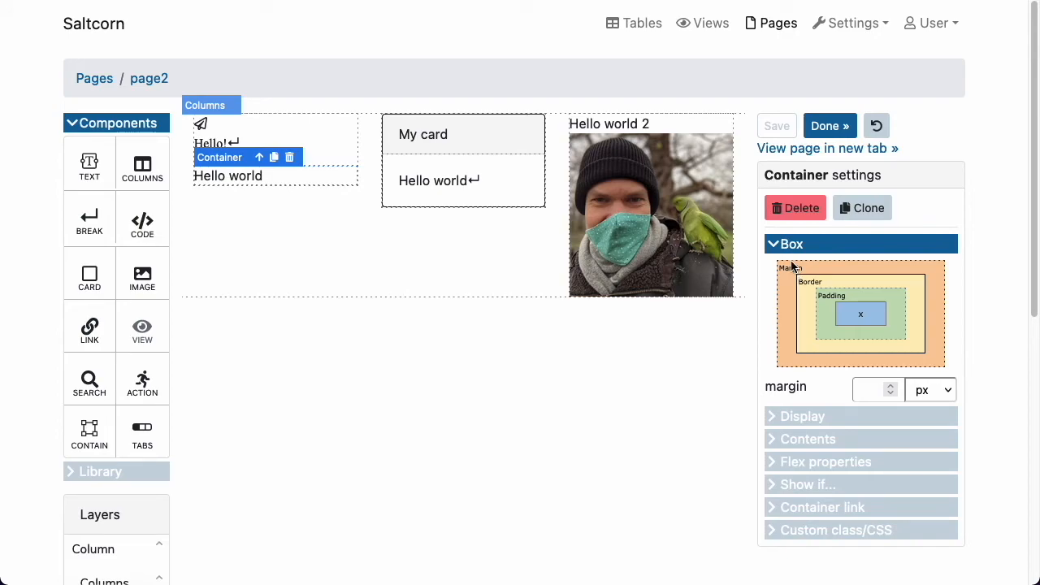
left_click(790, 307)
left_click(937, 312)
left_click(834, 358)
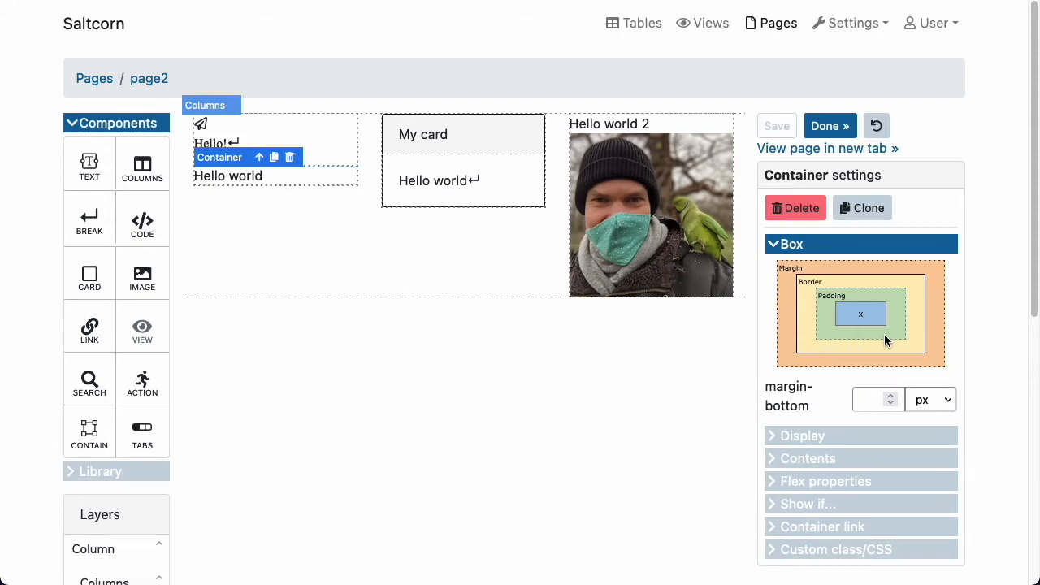
left_click(845, 271)
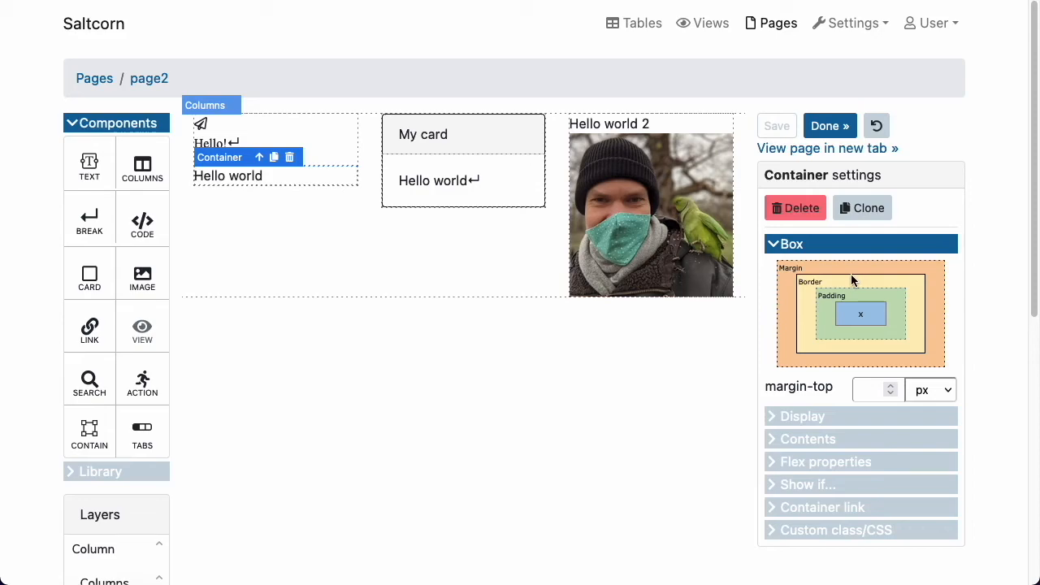
left_click(782, 270)
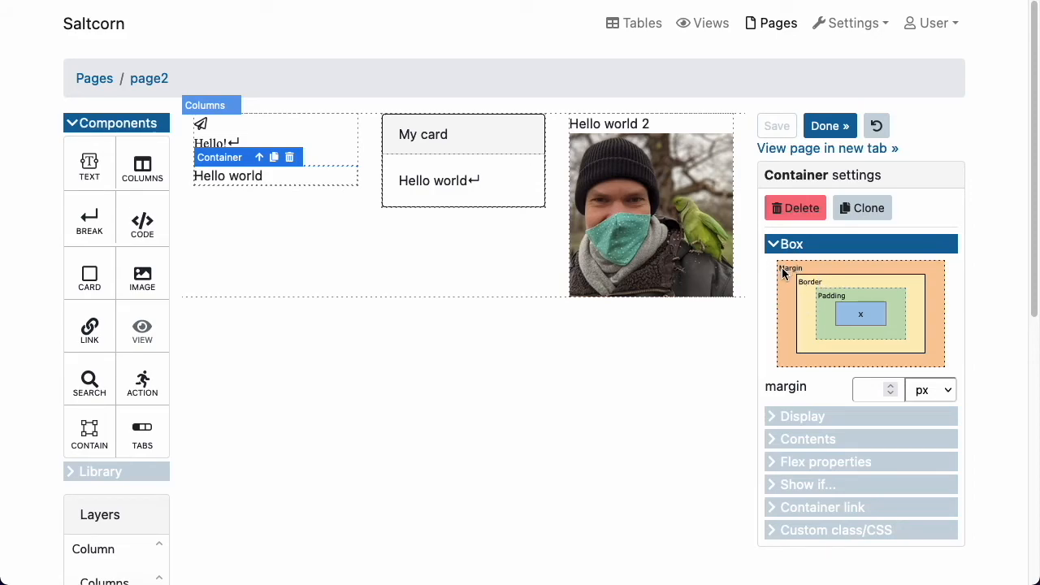
left_click(861, 390)
type("15")
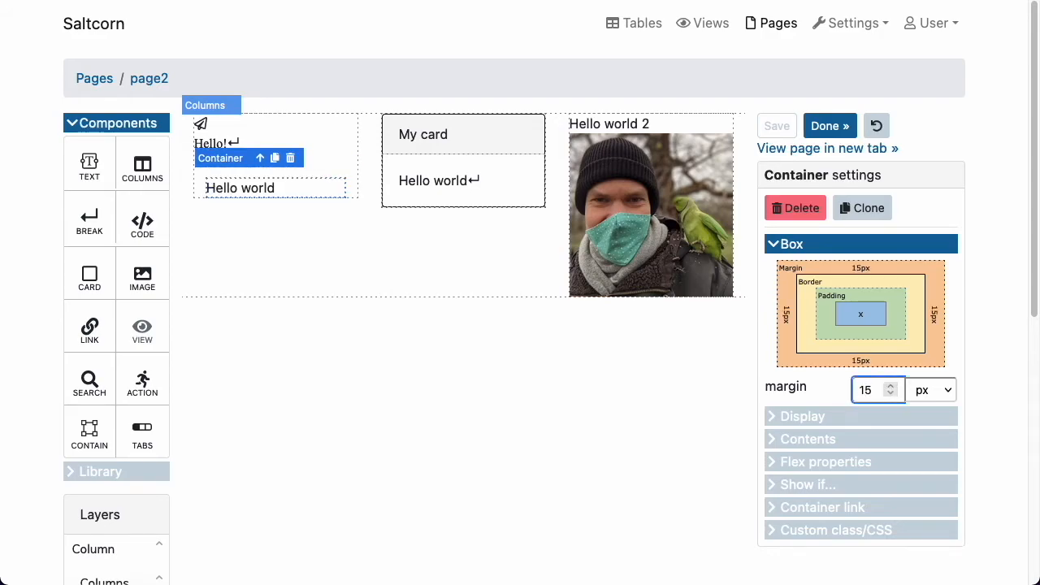
left_click(986, 359)
Give the container a solid border 3 px wide on all sides.
left_click(812, 305)
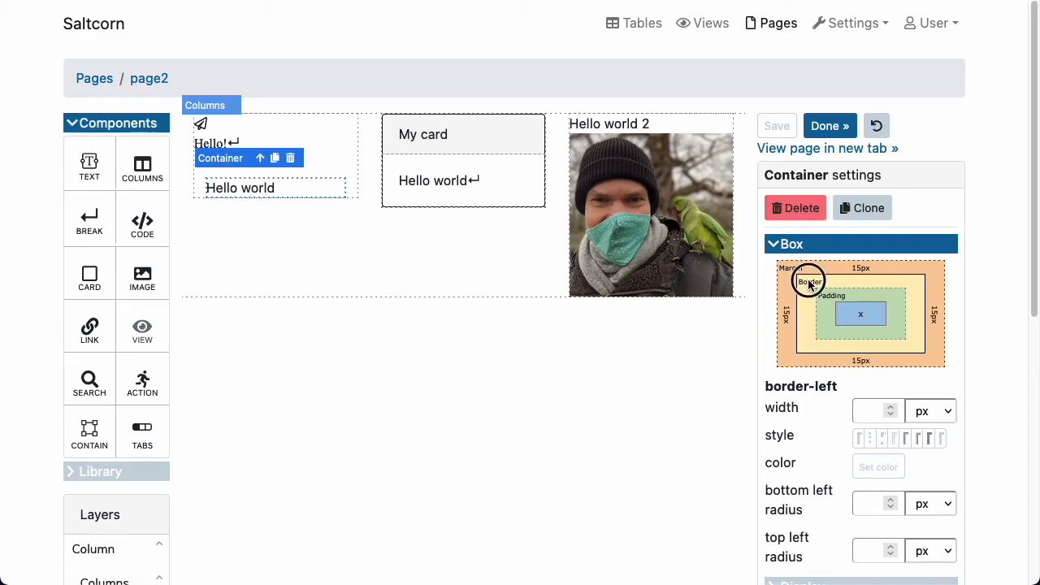
left_click(809, 282)
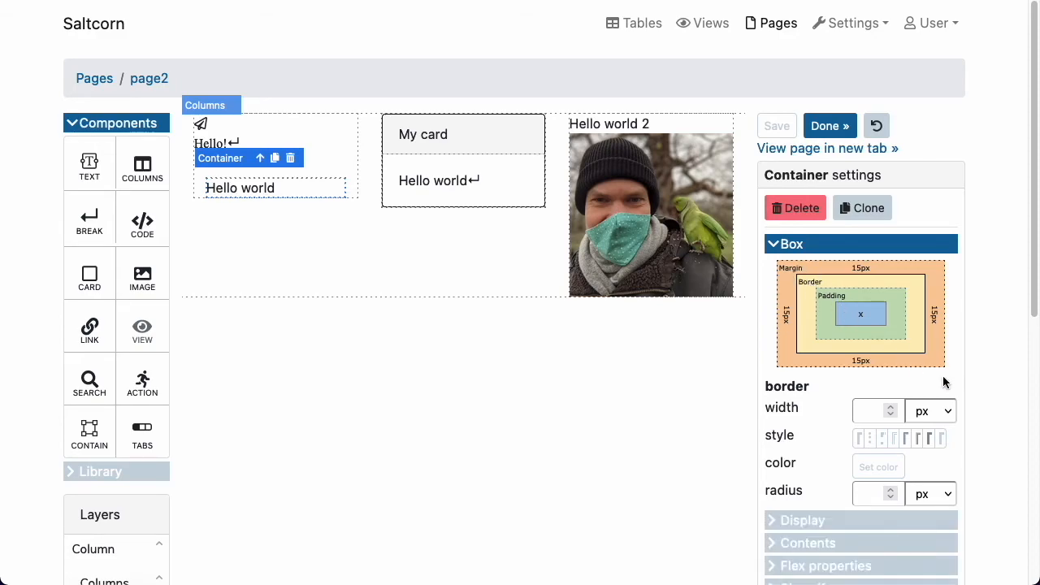
left_click(890, 408)
left_click(890, 408)
left_click(890, 408)
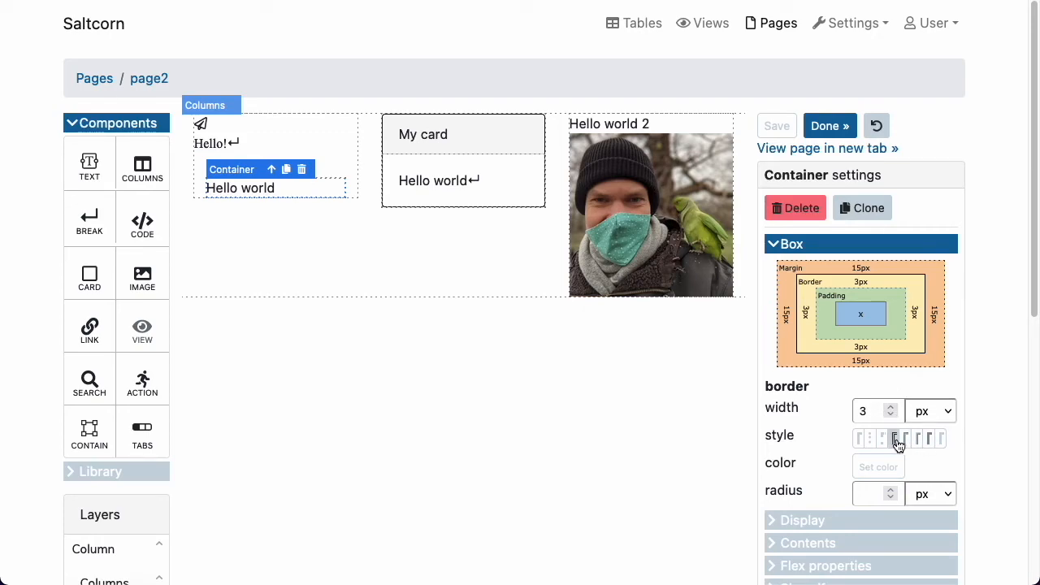
left_click(904, 442)
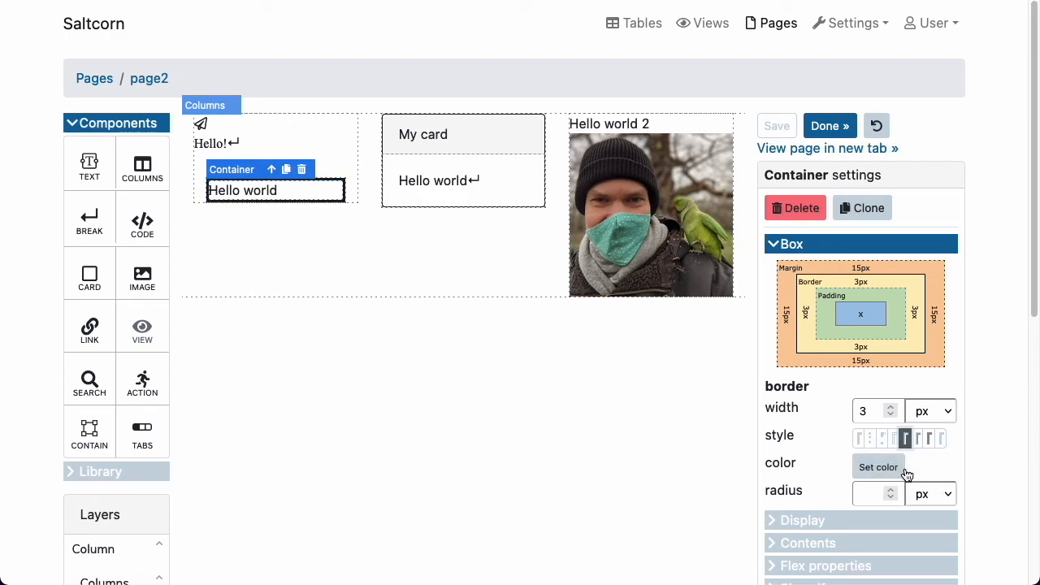
Set the container's border color to Magenta and its border radius to 4 px.
left_click(879, 471)
left_click(886, 472)
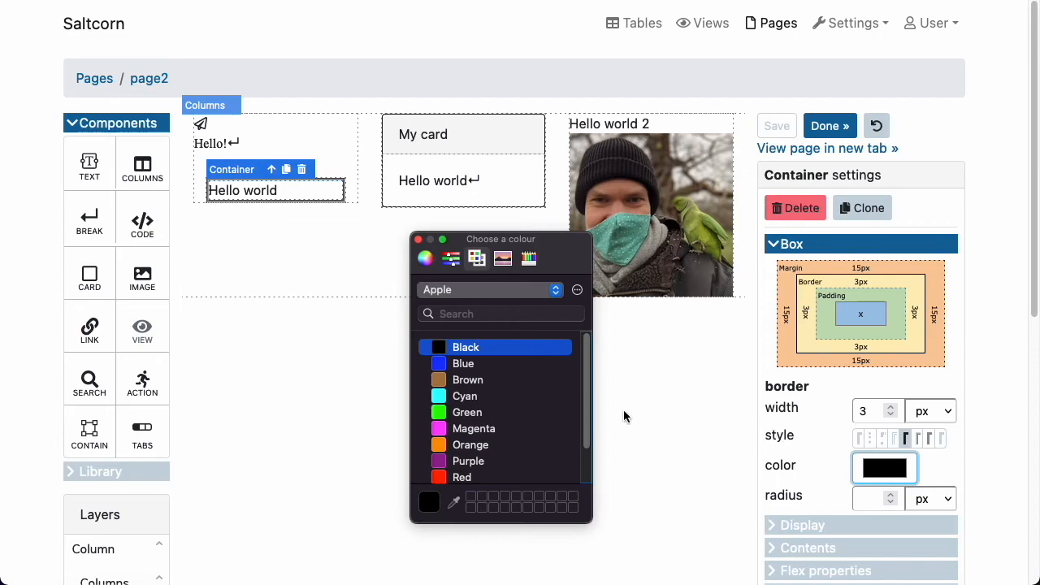
left_click(469, 429)
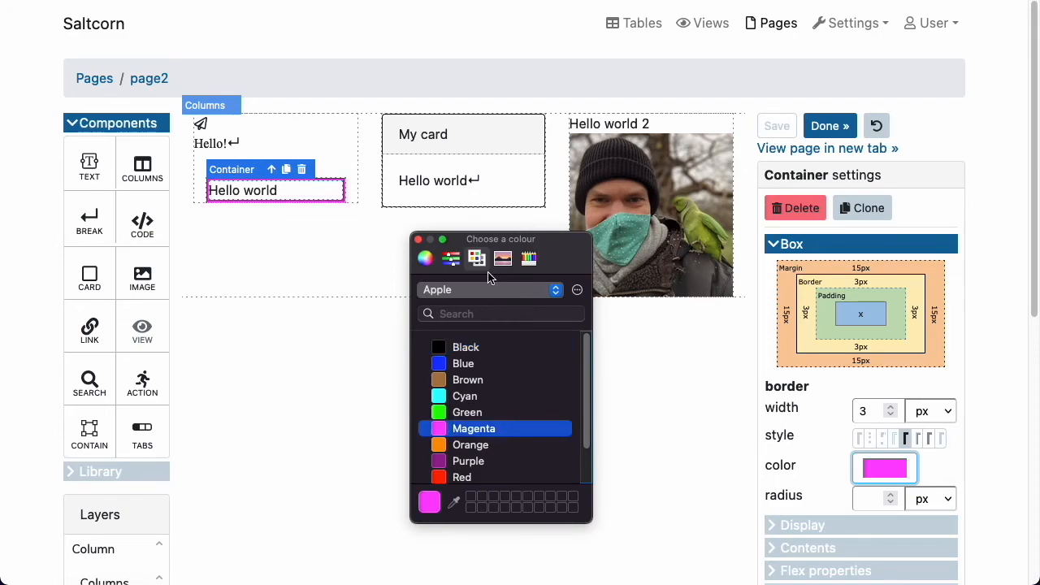
left_click(418, 239)
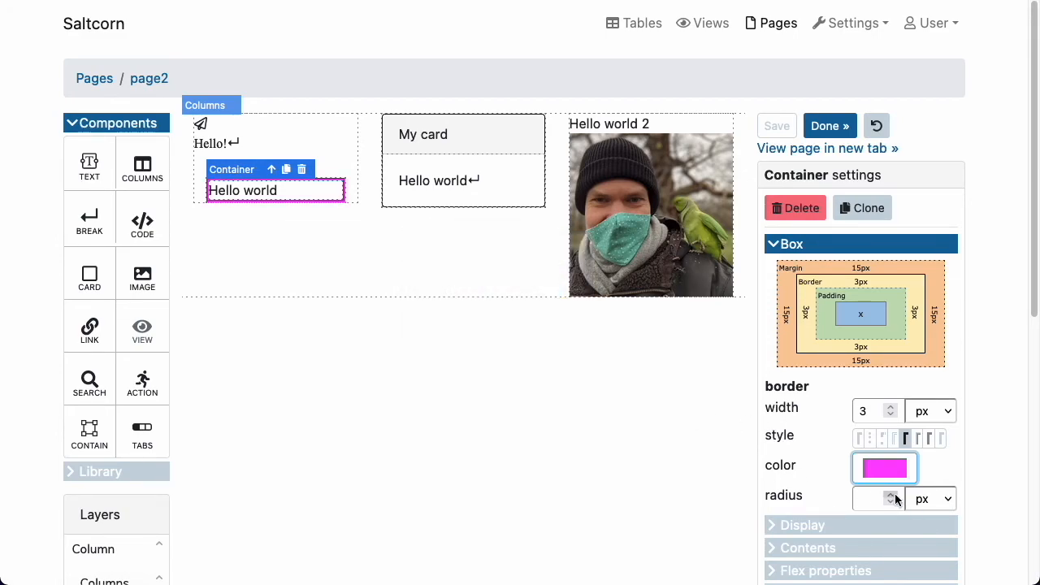
left_click(865, 497)
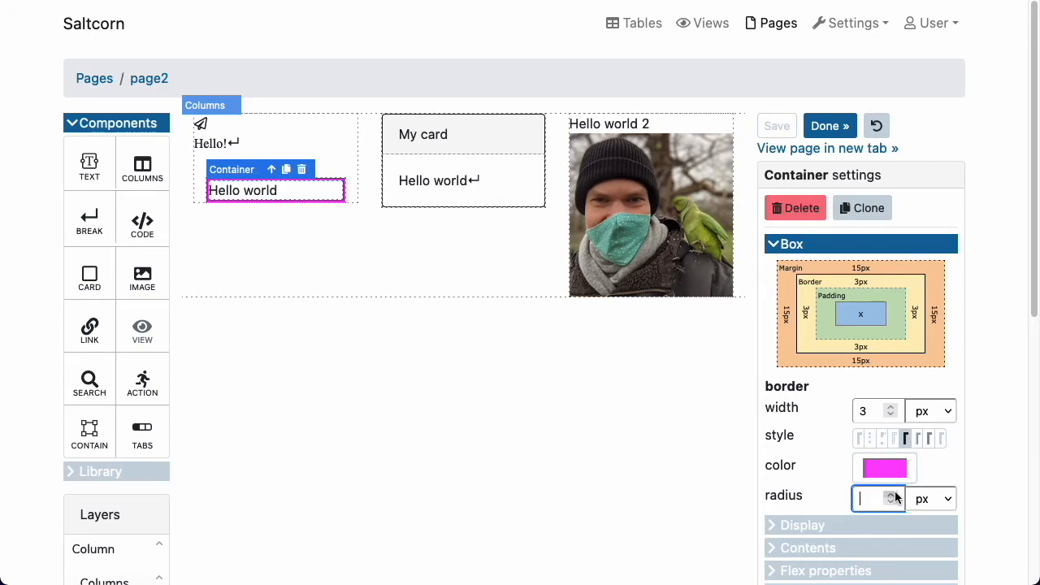
type("4")
left_click(694, 468)
Save the page and check the bordered container on the rendered page2, closing the preview when done.
left_click(778, 126)
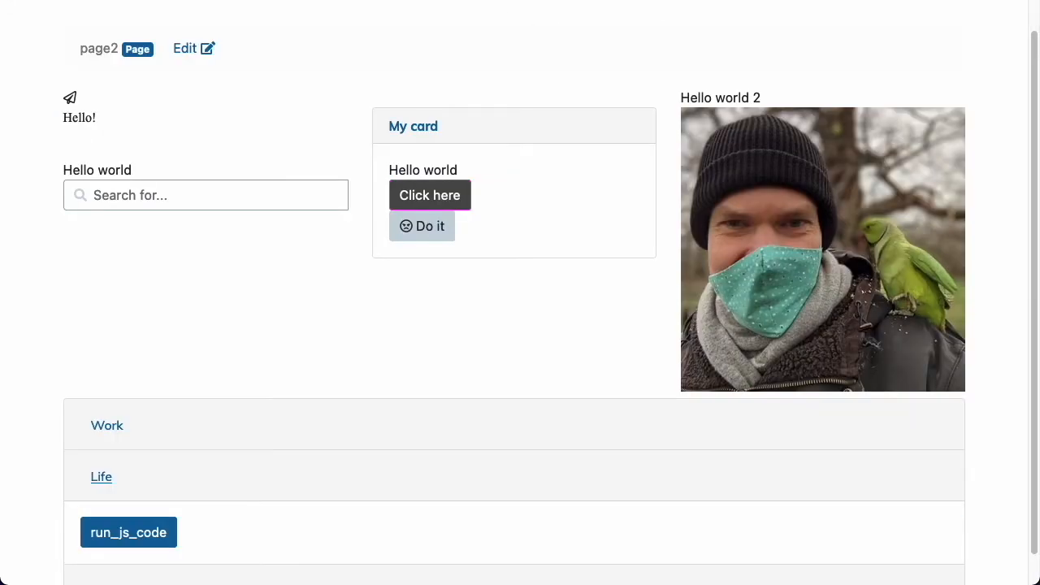
left_click(70, 2)
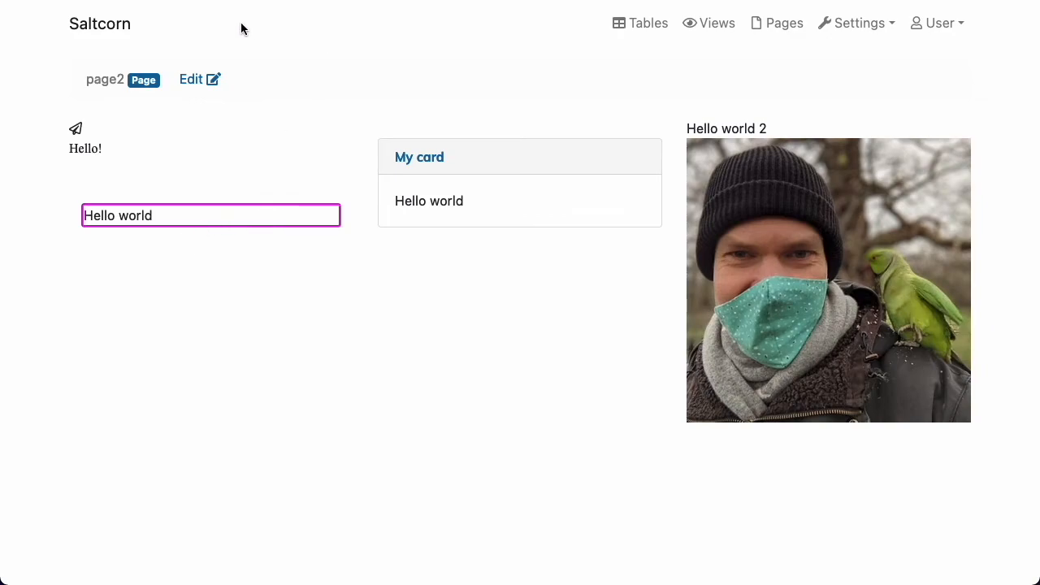
key("ctrl+w")
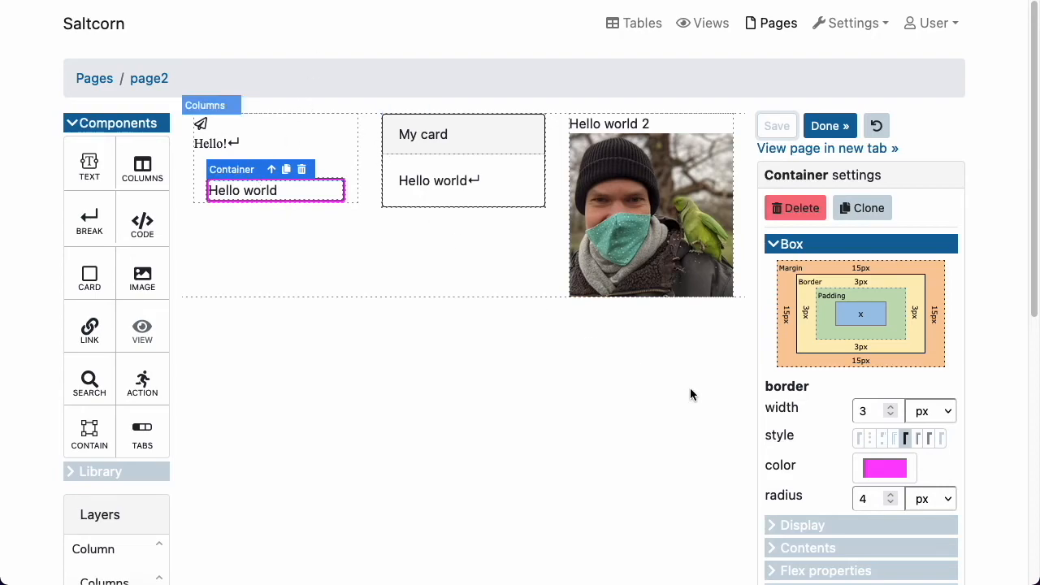
Set the container's padding on all sides to 3 px.
left_click(823, 297)
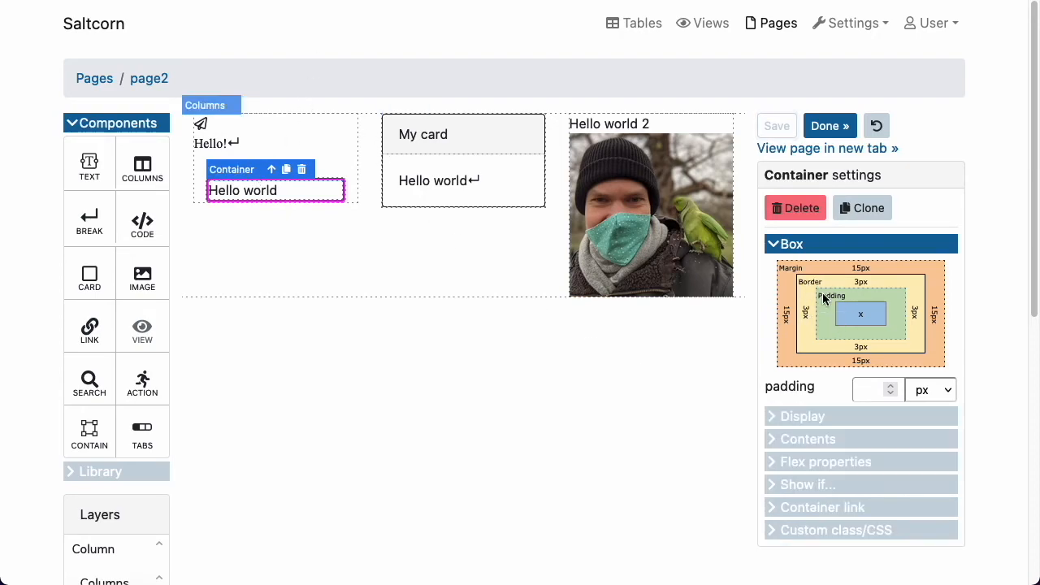
left_click(891, 387)
left_click(892, 387)
left_click(891, 386)
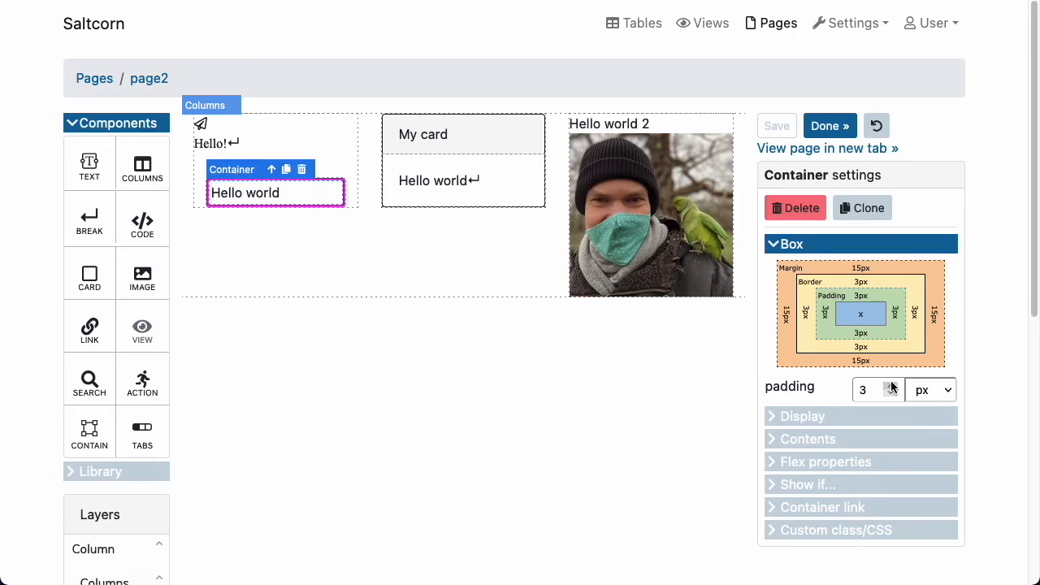
Set the container's padding on all sides to 6 px.
left_click(892, 387)
left_click(891, 387)
left_click(891, 387)
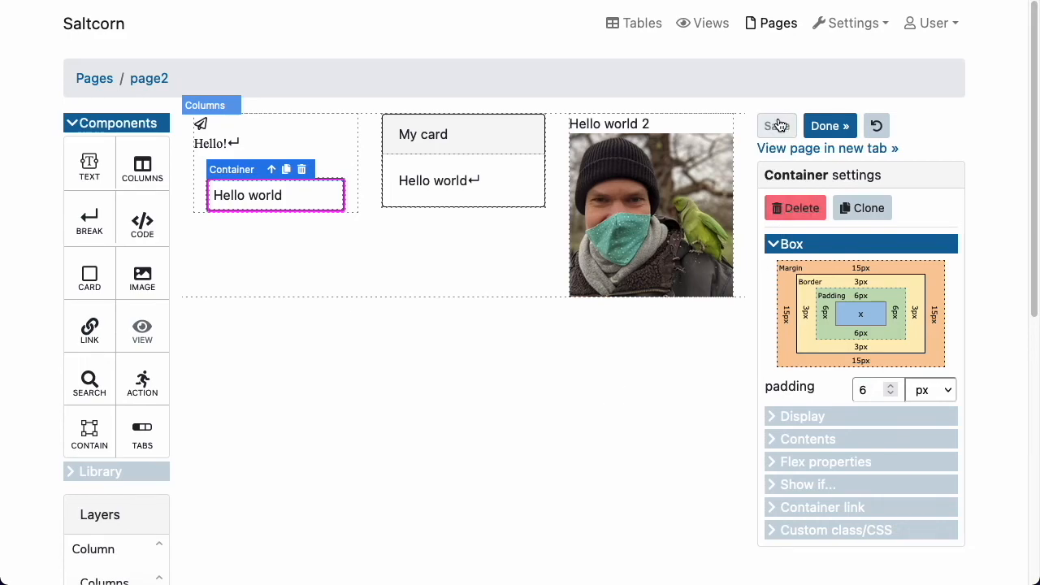
Save the page and check the padded container on the rendered page2, returning to the page builder when done.
left_click(776, 125)
left_click(829, 126)
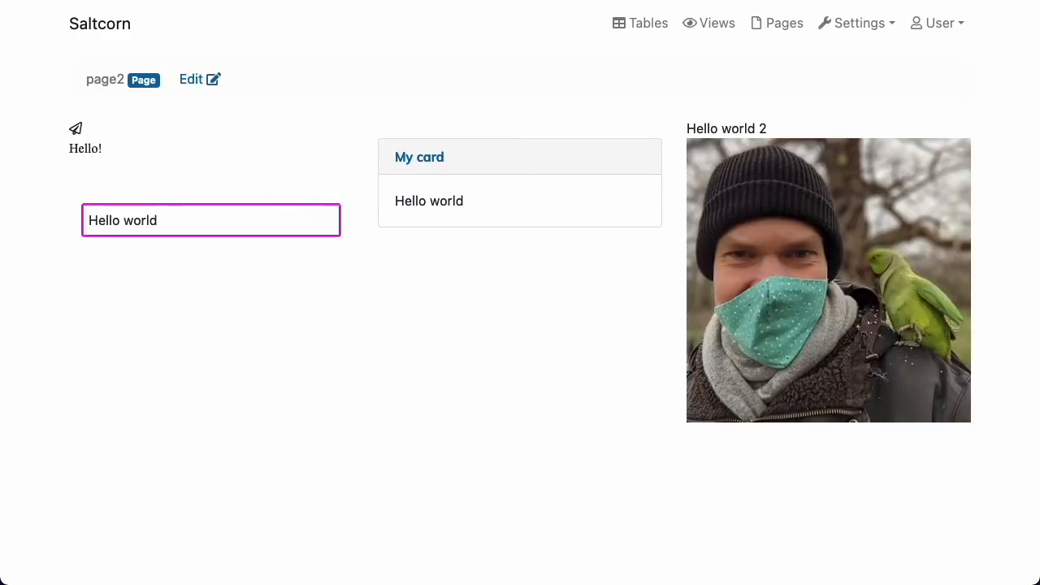
left_click(199, 79)
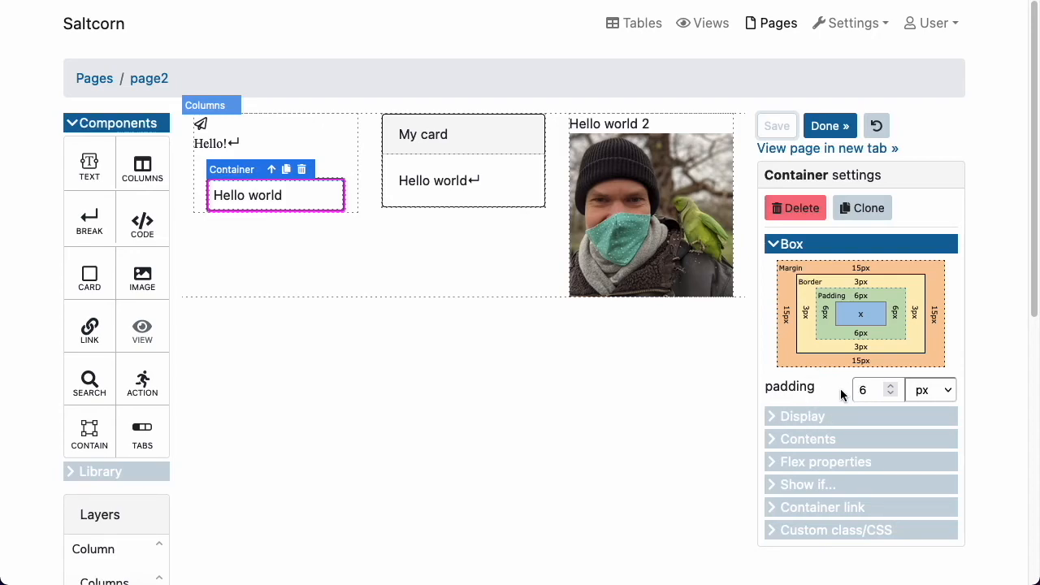
Try the container's display mode none and set it back to block.
left_click(787, 415)
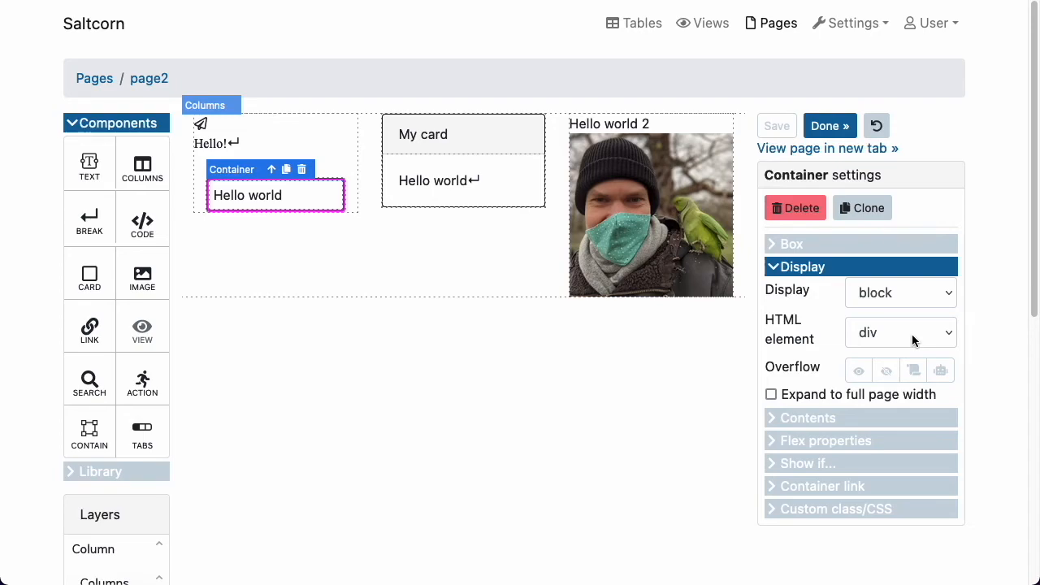
left_click(920, 299)
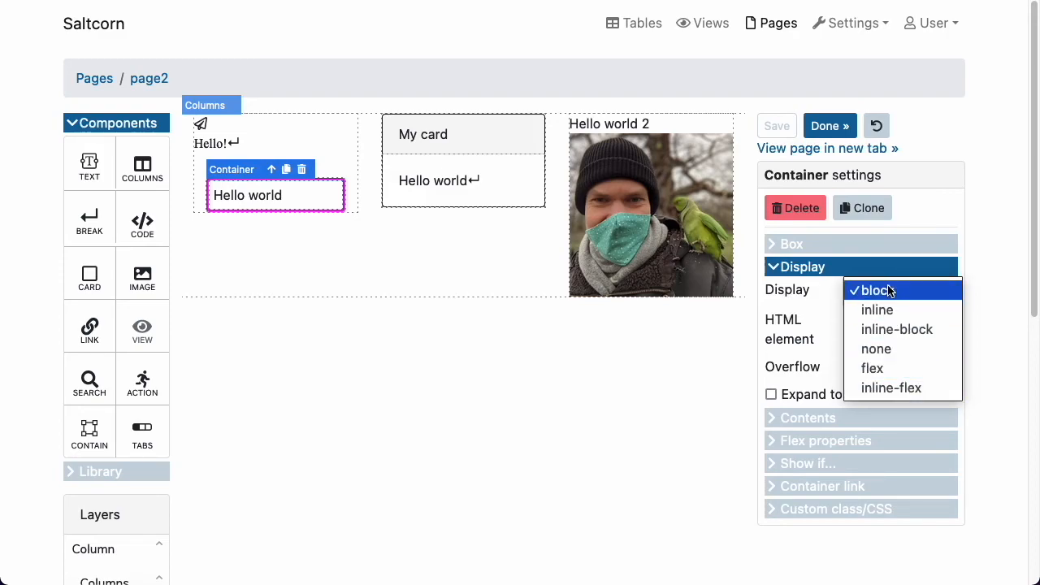
left_click(889, 347)
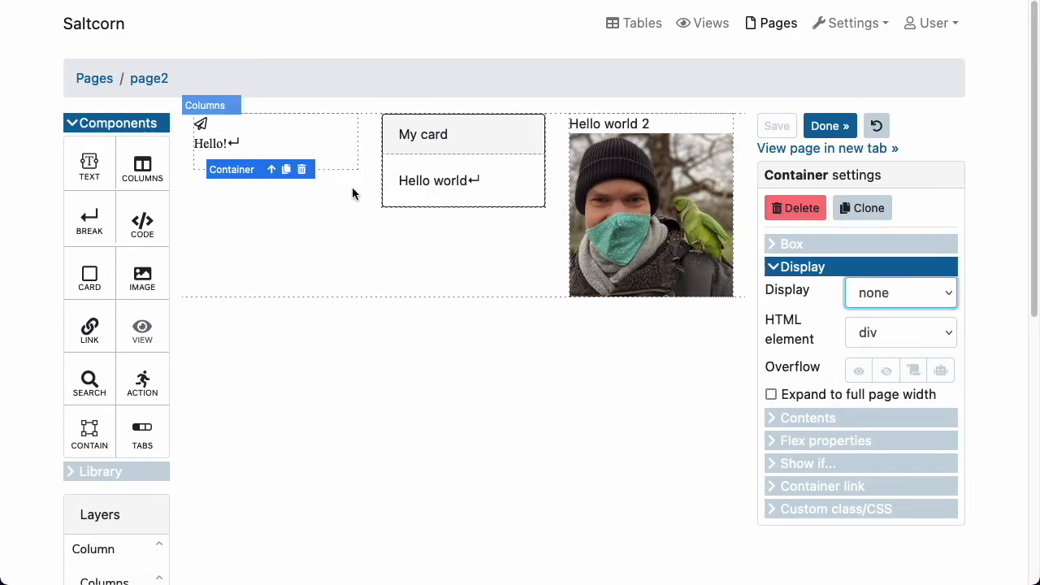
left_click(894, 291)
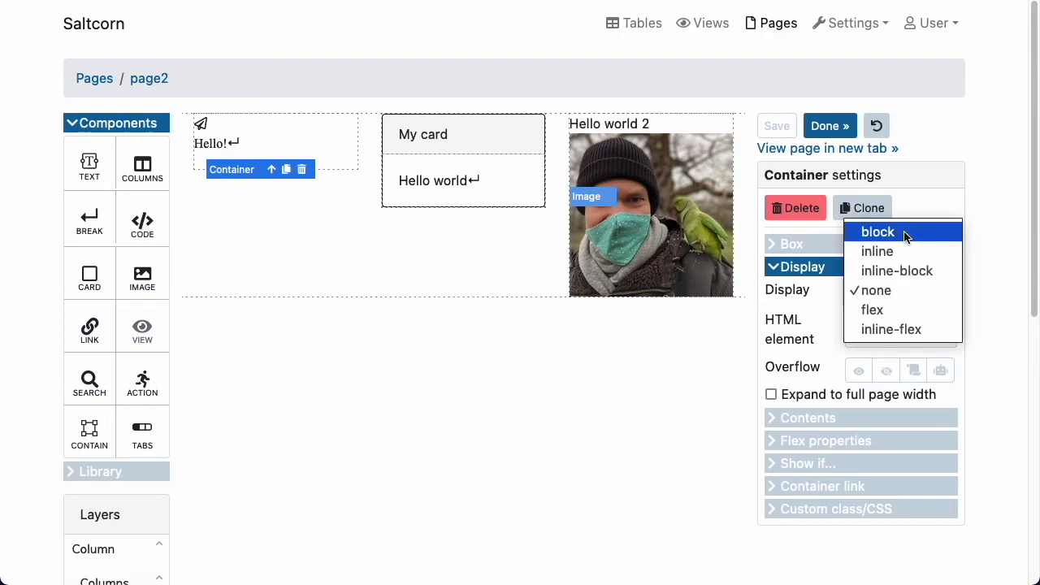
left_click(929, 236)
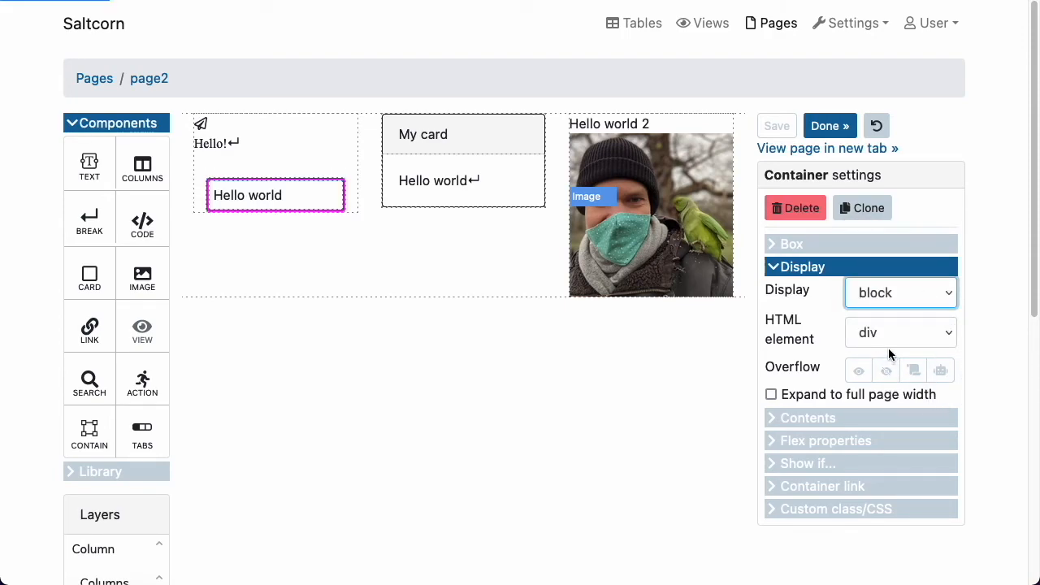
Review the HTML element options for the container and set its overflow to visible.
left_click(929, 340)
left_click(929, 335)
left_click(928, 335)
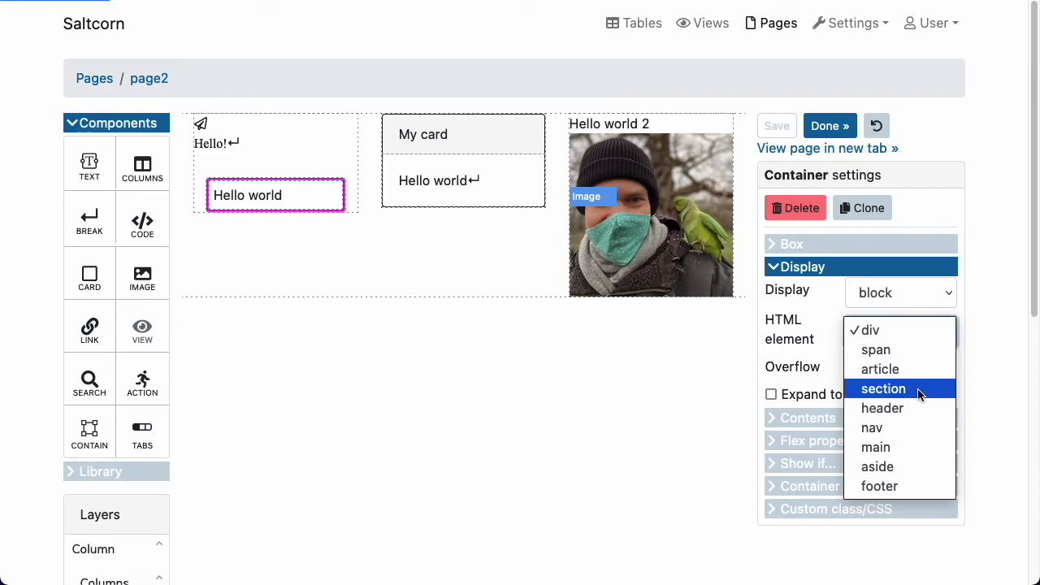
left_click(987, 301)
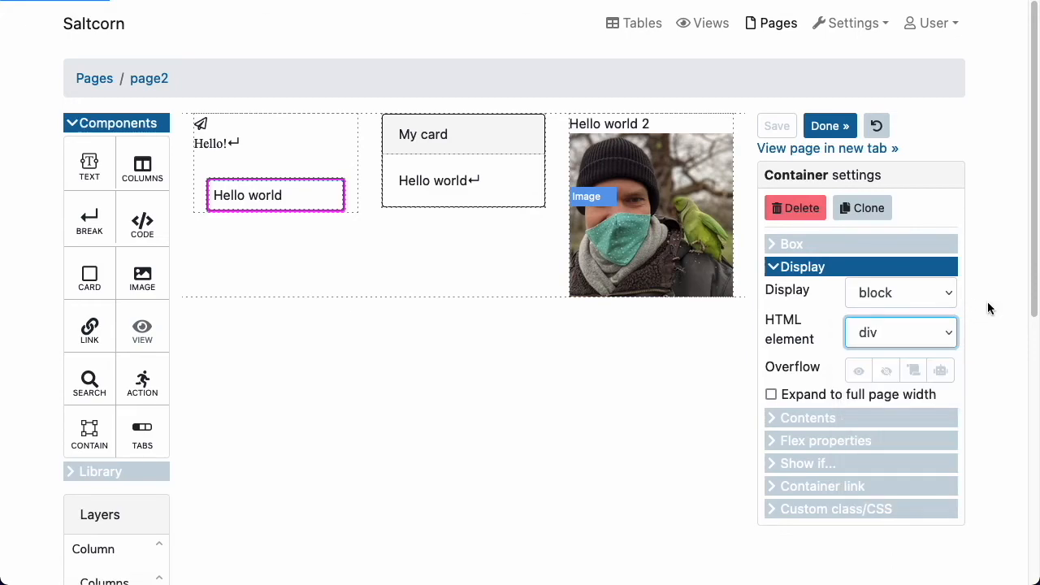
left_click(857, 373)
left_click(885, 374)
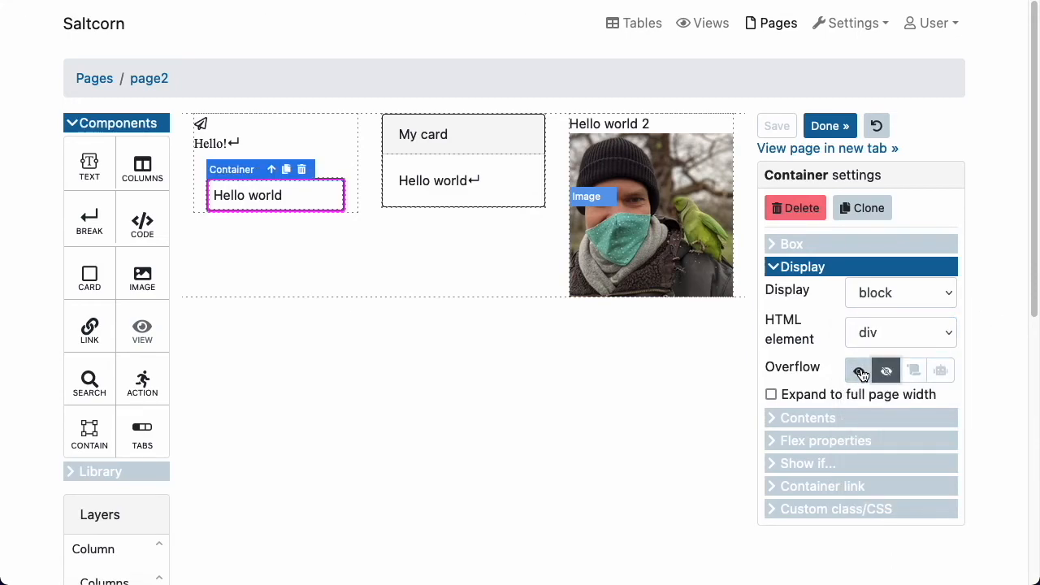
left_click(860, 375)
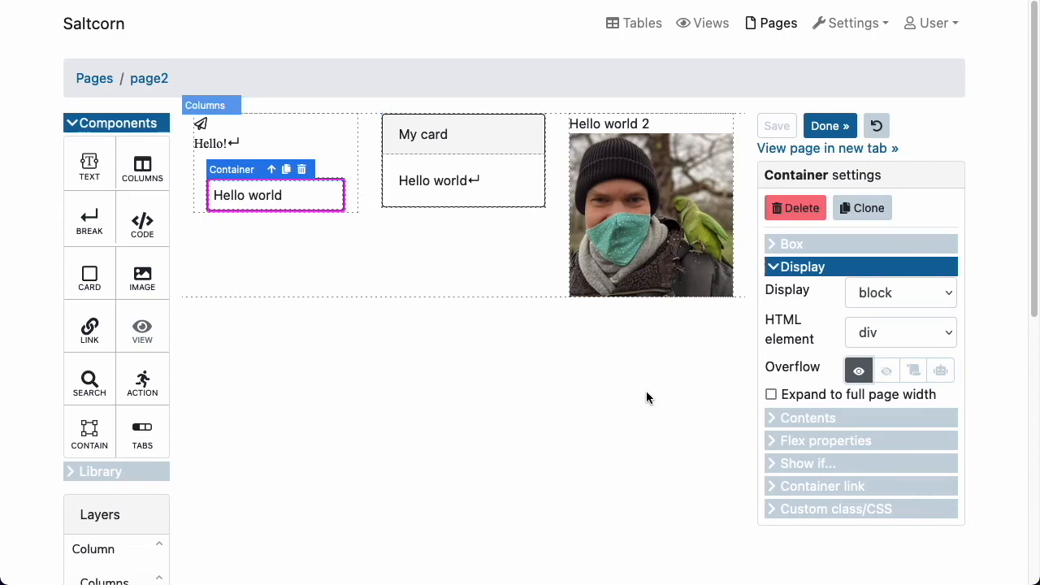
Give the container the twitter_profile_pic image as background, trying the cover size and returning to contain.
left_click(839, 418)
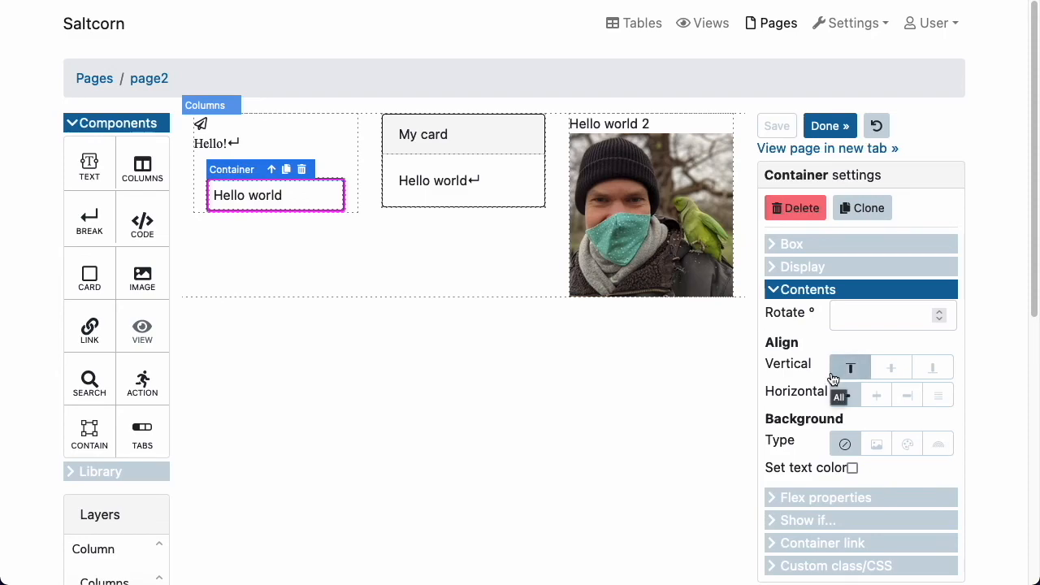
left_click(878, 446)
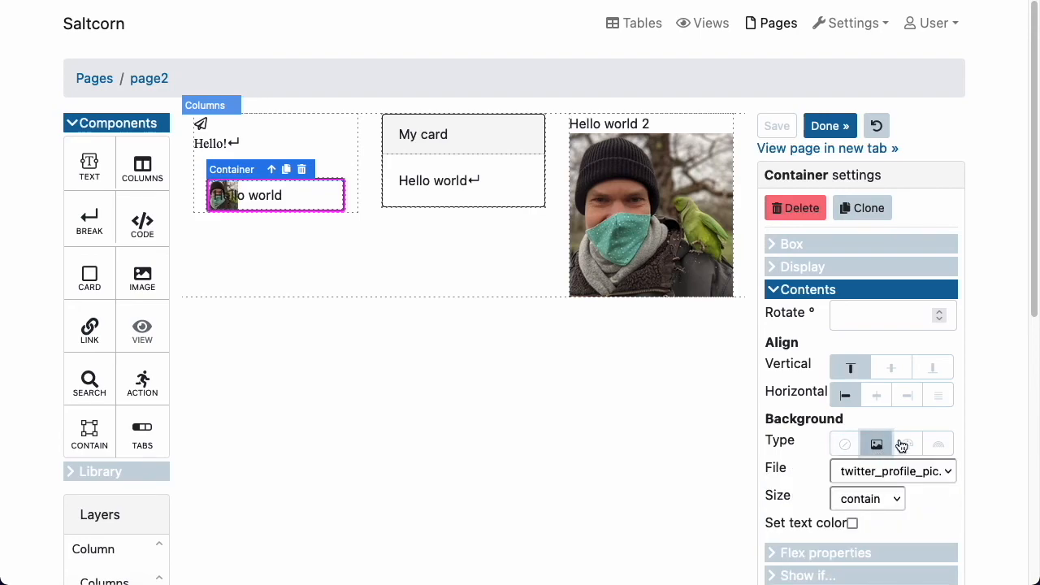
scroll(919, 464, "down", 1)
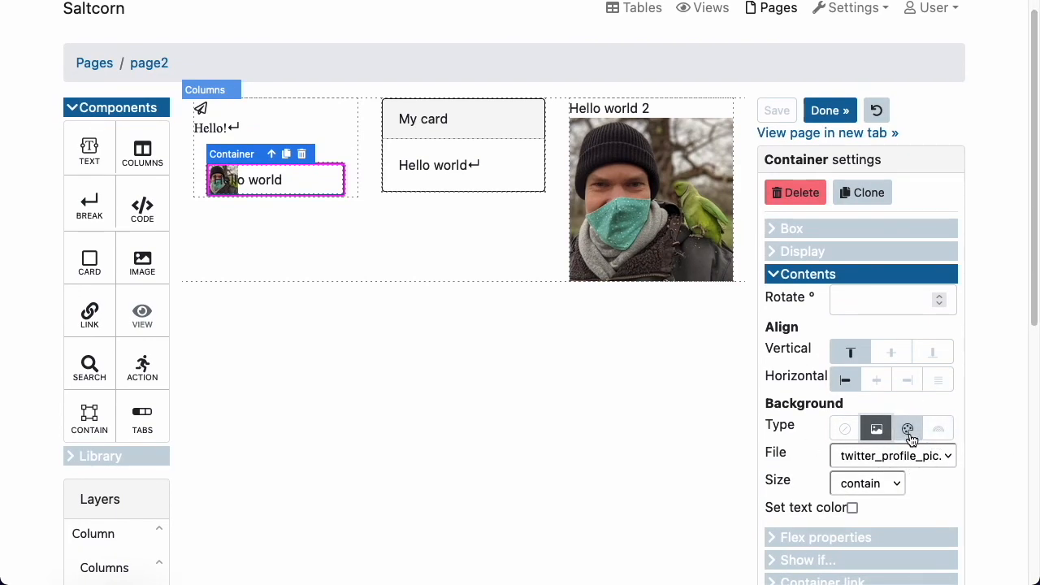
left_click(877, 483)
left_click(876, 502)
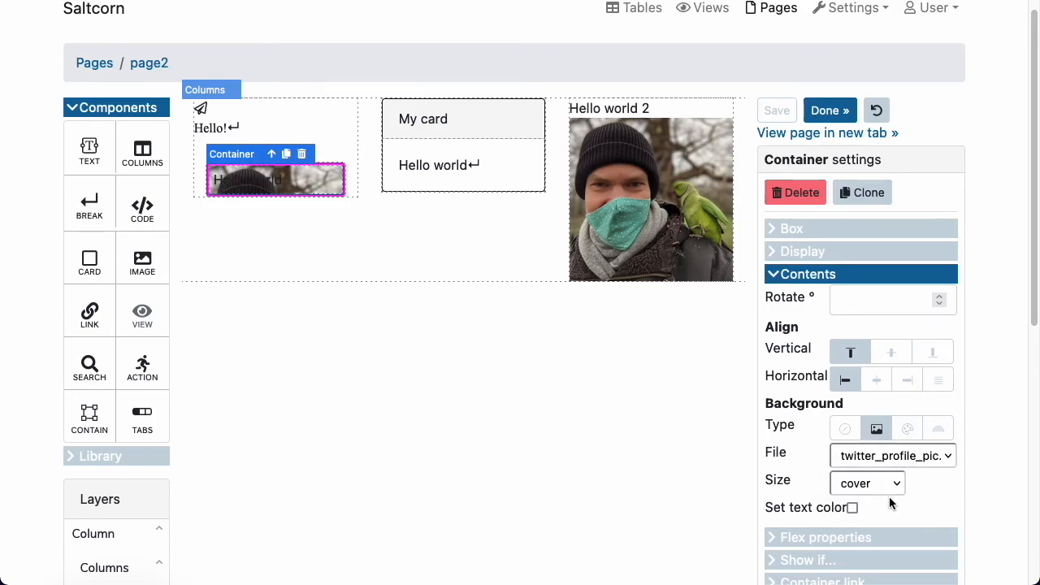
left_click(884, 481)
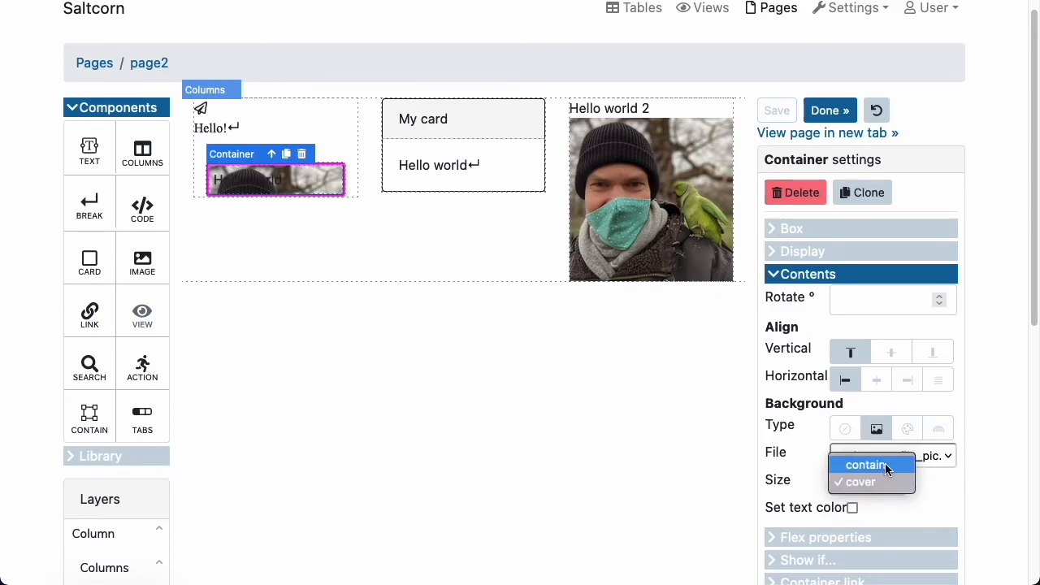
left_click(884, 464)
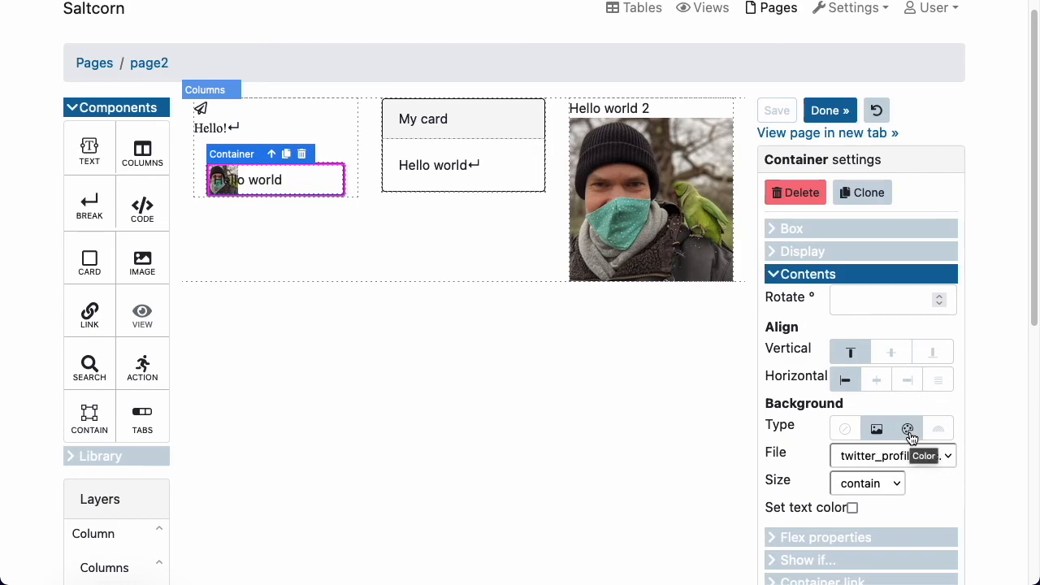
Change the container's background to a solid Orange color.
left_click(908, 431)
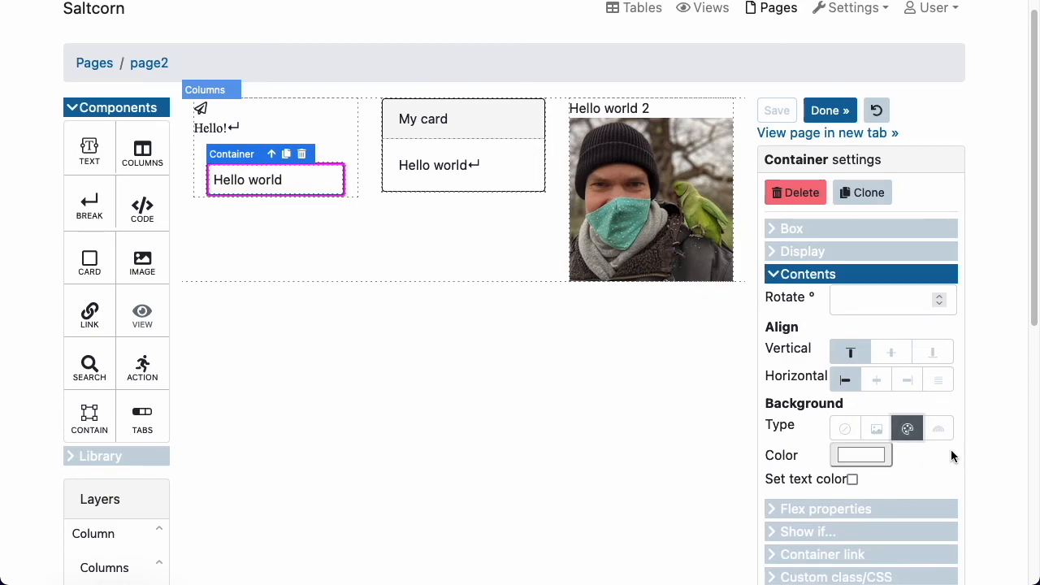
left_click(876, 461)
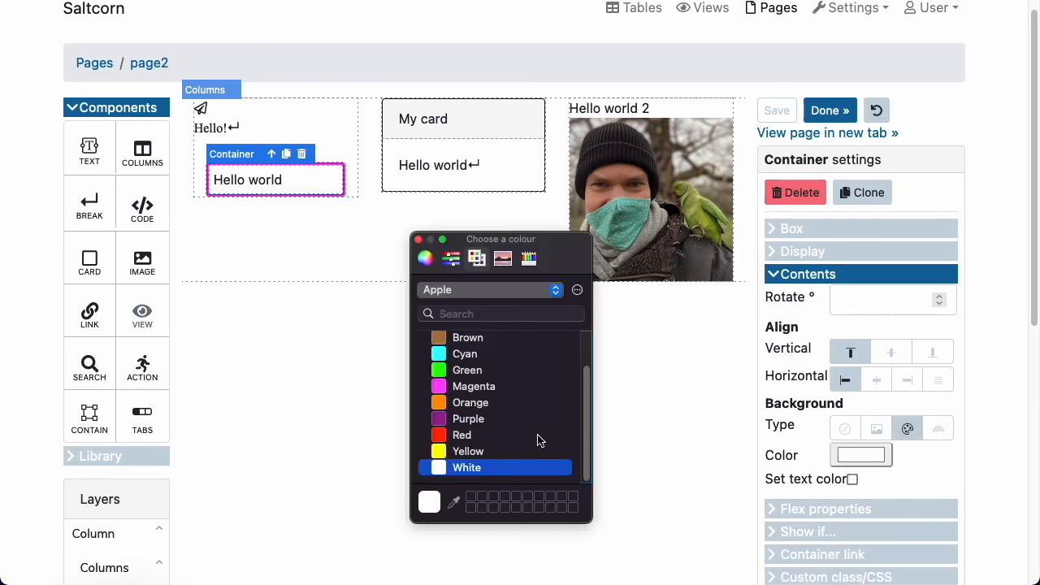
left_click(475, 403)
left_click(1002, 479)
left_click(933, 474)
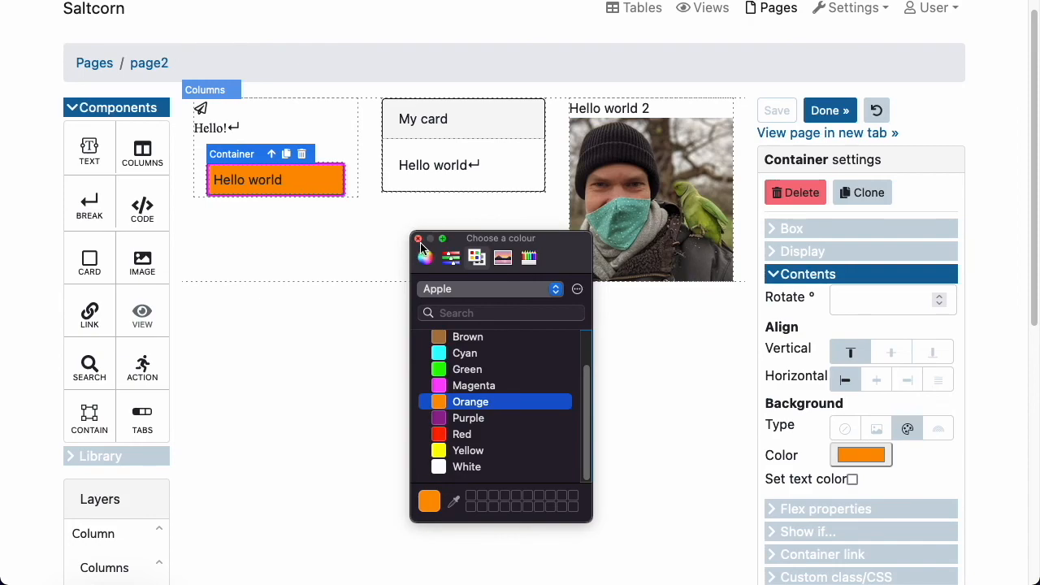
left_click(418, 239)
Change the container's background to a red-to-green gradient with a direction of 45°.
left_click(938, 430)
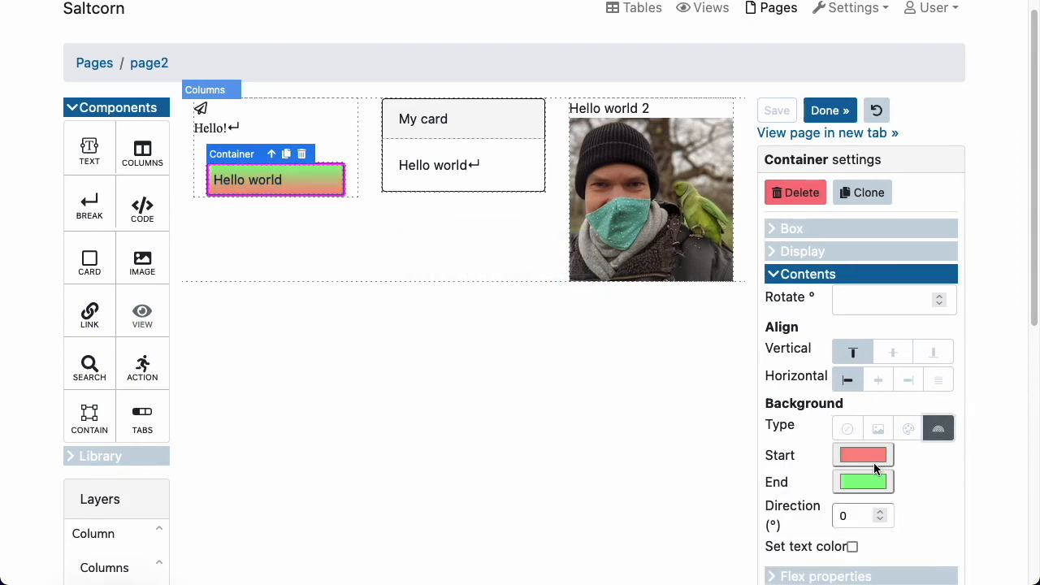
double_click(849, 516)
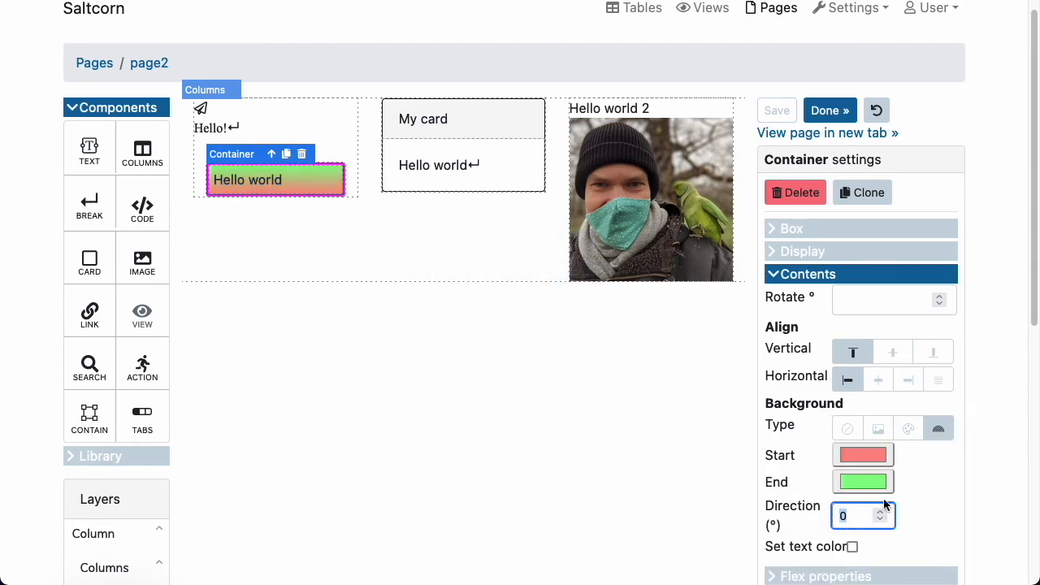
type("45")
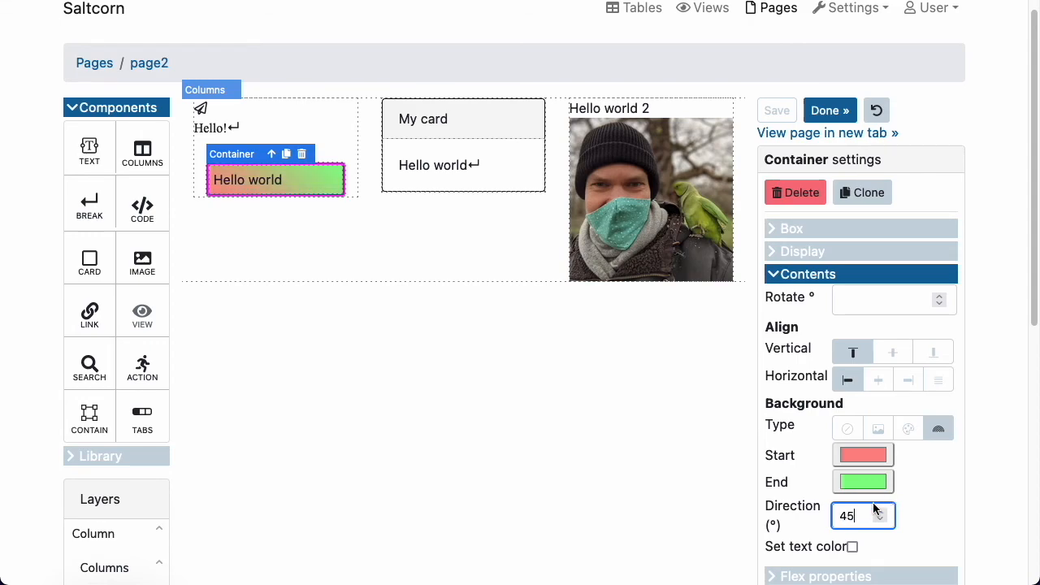
left_click(1015, 518)
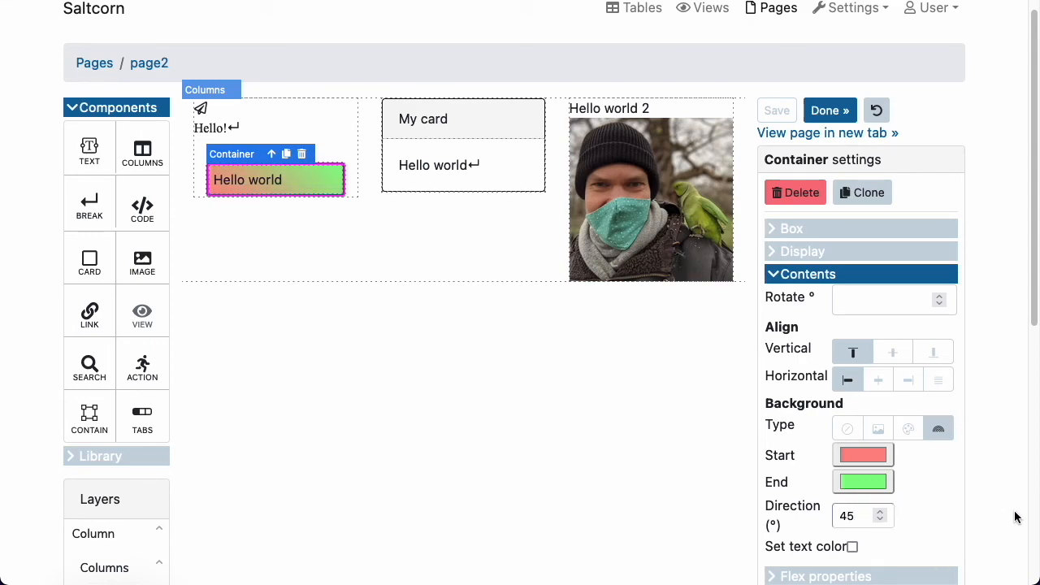
Set the container's display mode to flex.
scroll(864, 480, "down", 3)
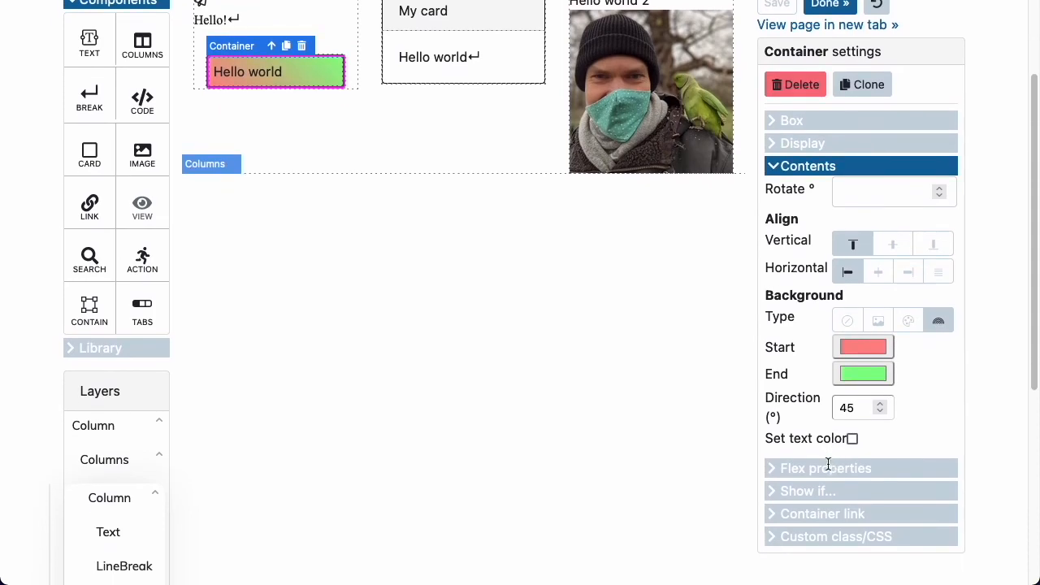
scroll(771, 455, "up", 3)
scroll(869, 463, "down", 1)
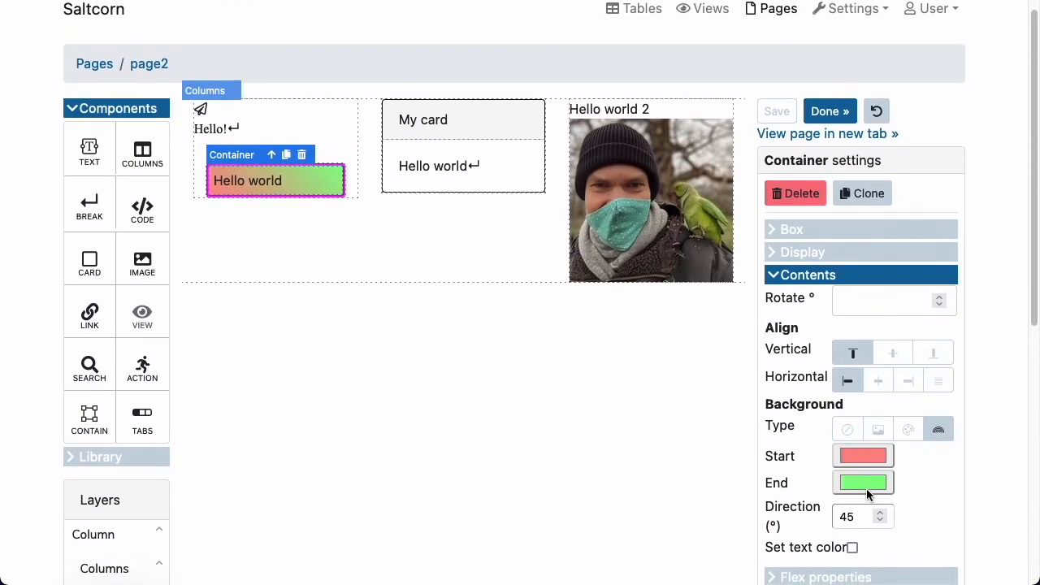
left_click(792, 560)
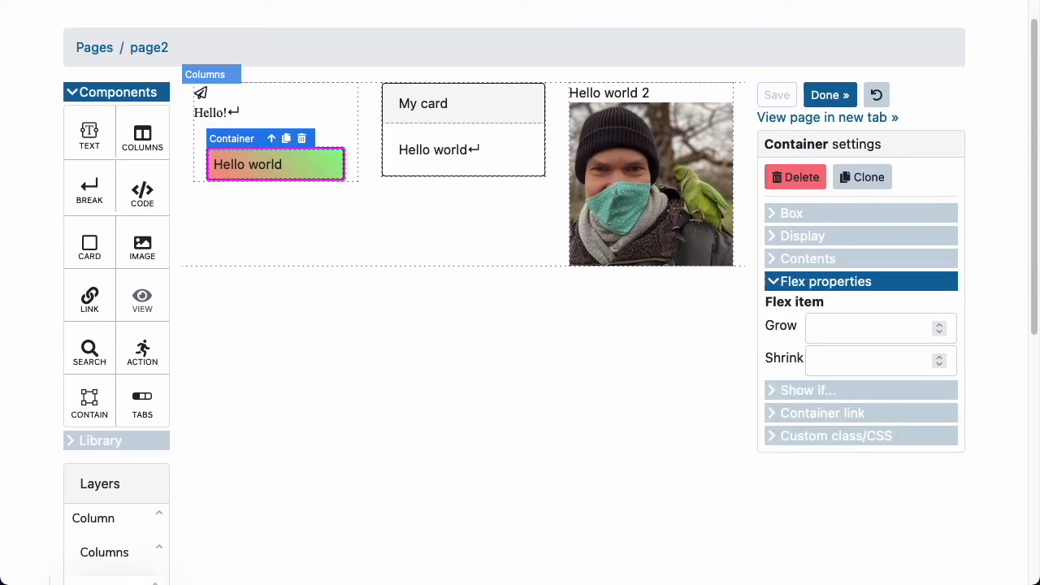
left_click(812, 237)
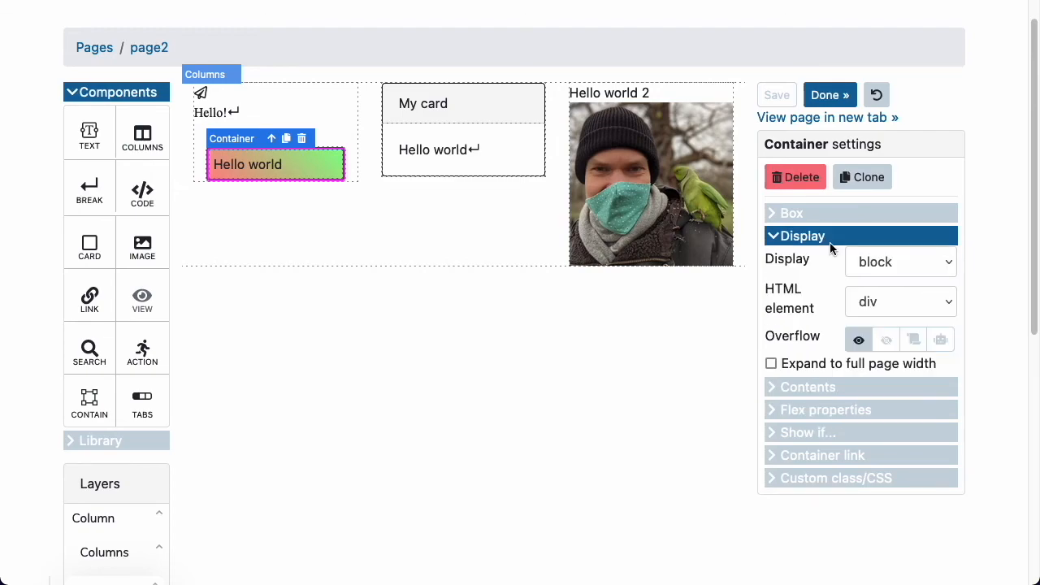
left_click(927, 274)
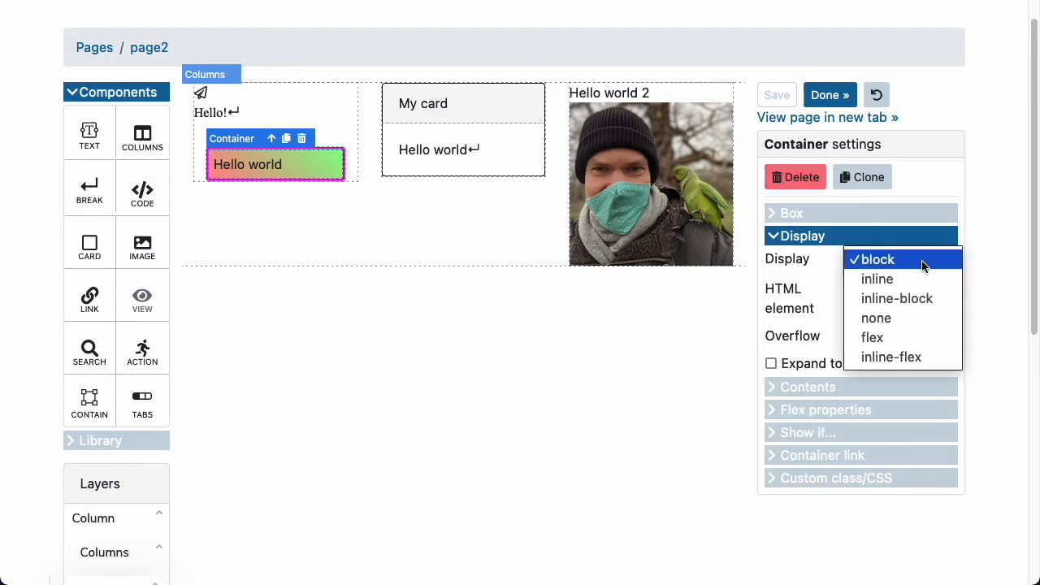
left_click(875, 338)
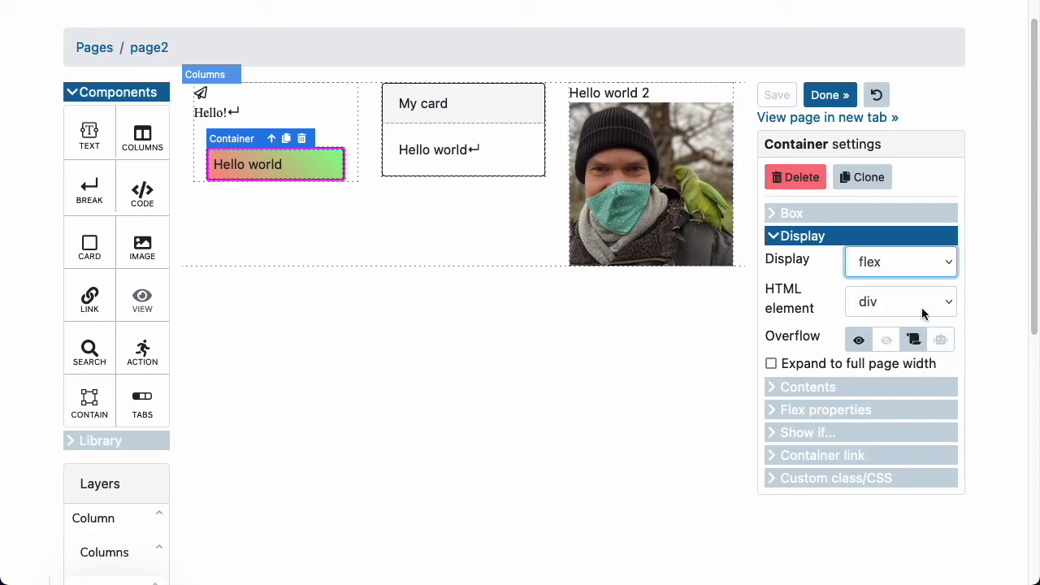
Examine the container's flex item and flex container settings, including direction, wrap, justification and alignment.
left_click(827, 410)
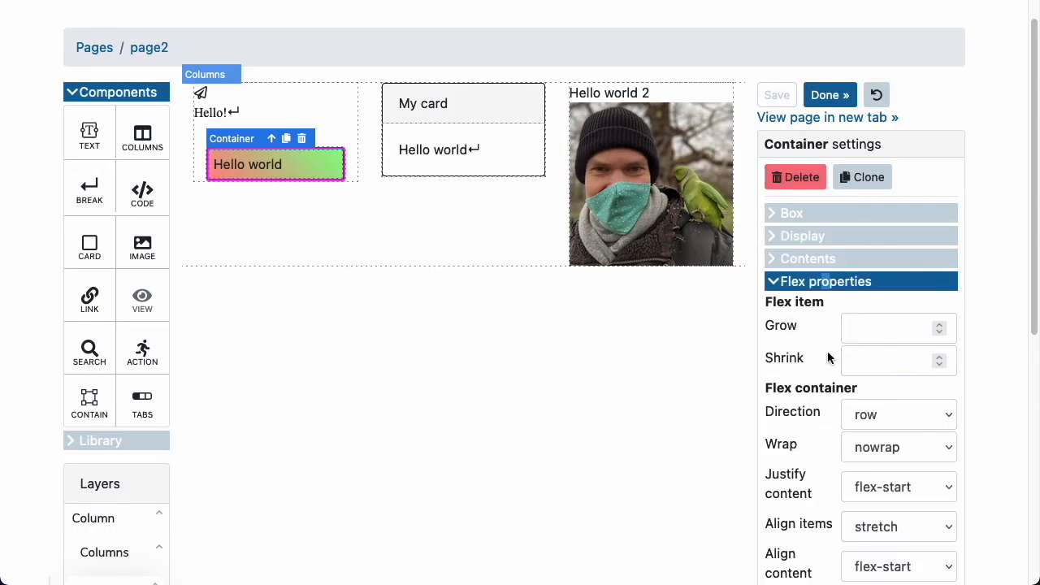
scroll(889, 409, "down", 2)
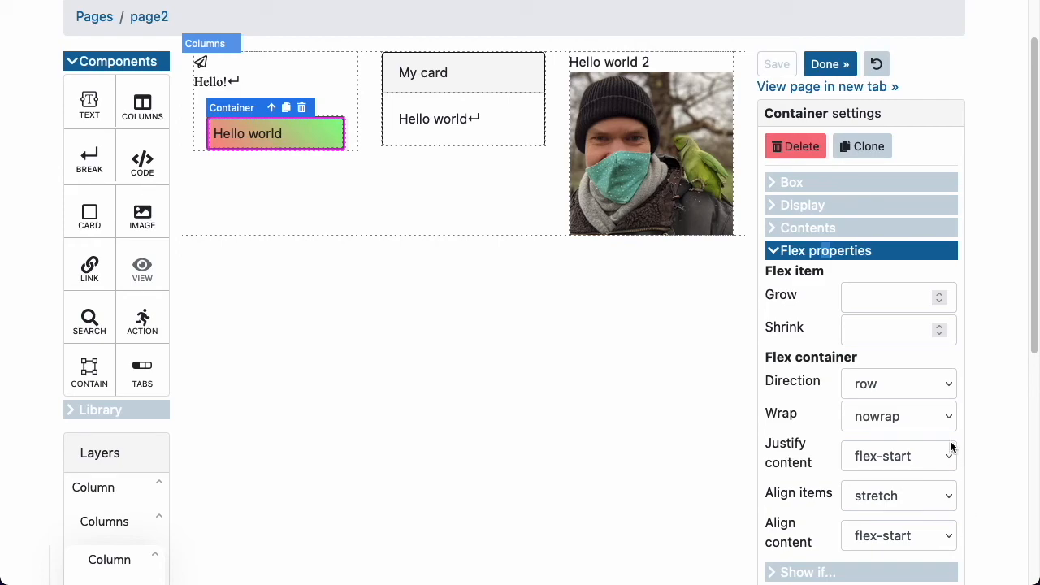
scroll(882, 433, "down", 1)
scroll(884, 431, "up", 1)
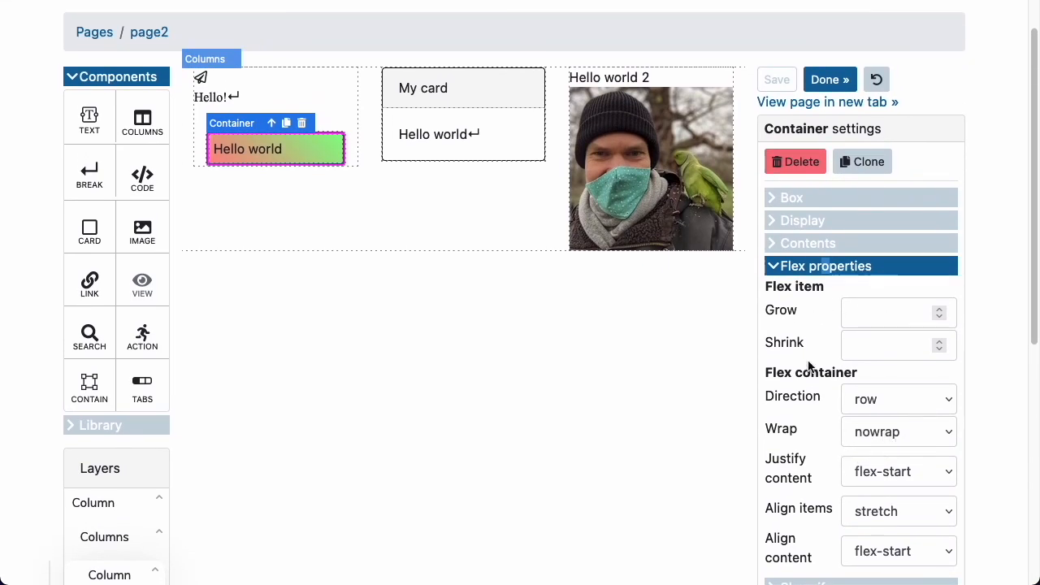
scroll(853, 464, "down", 1)
scroll(853, 425, "up", 2)
scroll(853, 425, "up", 2)
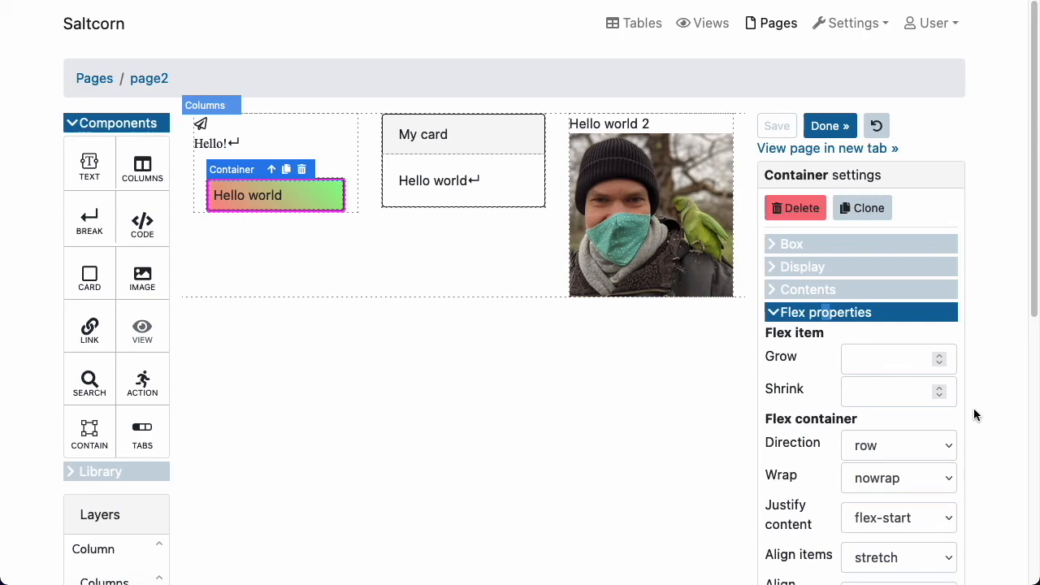
Restrict the container's visibility to the admin and staff roles by excluding user and public.
scroll(974, 408, "down", 5)
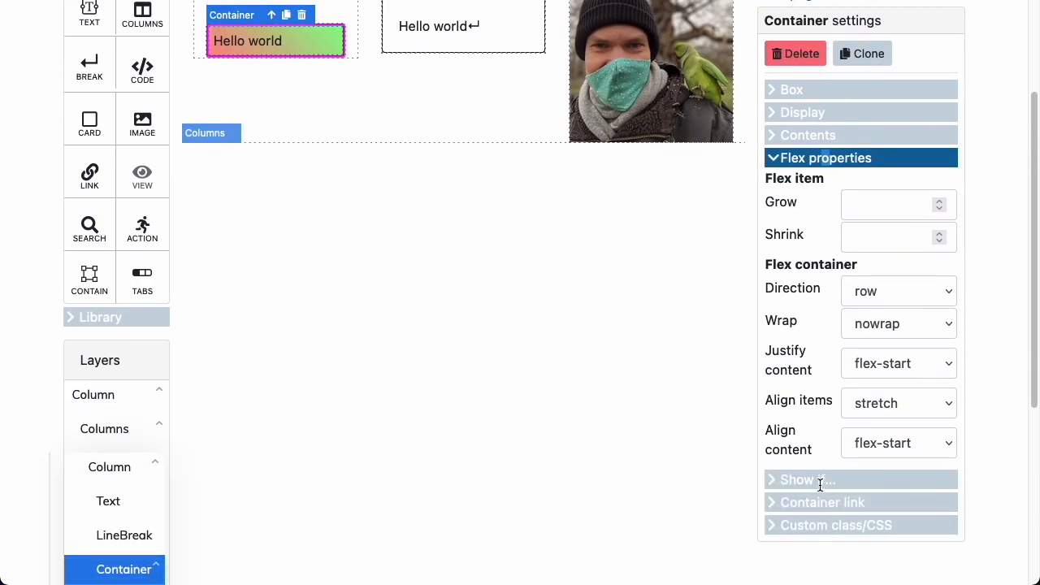
left_click(820, 485)
scroll(966, 260, "up", 5)
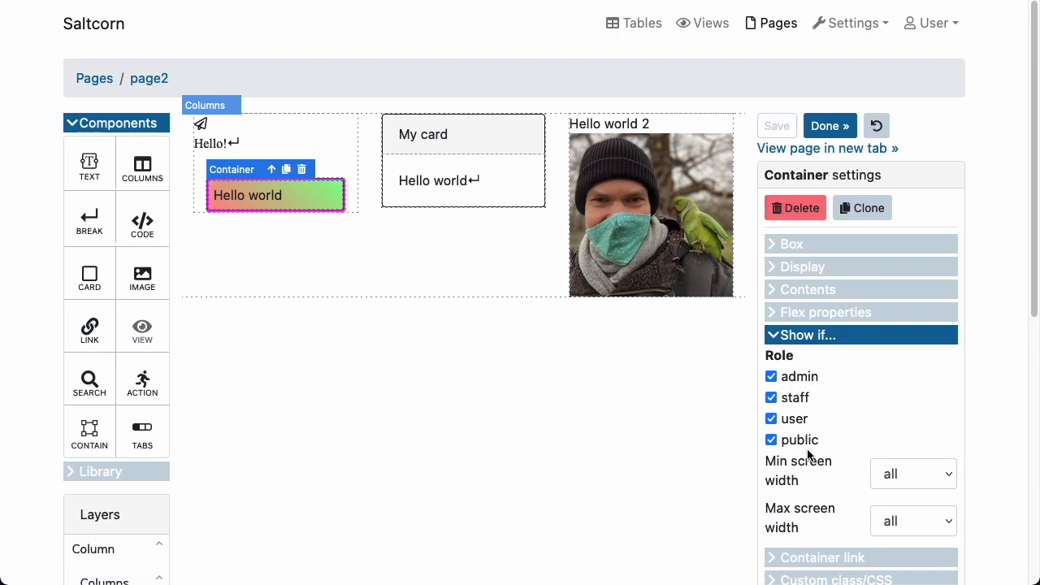
left_click(772, 419)
left_click(770, 440)
Examine the container's minimum and maximum screen width options, its link settings, and its custom class and CSS fields.
left_click(910, 467)
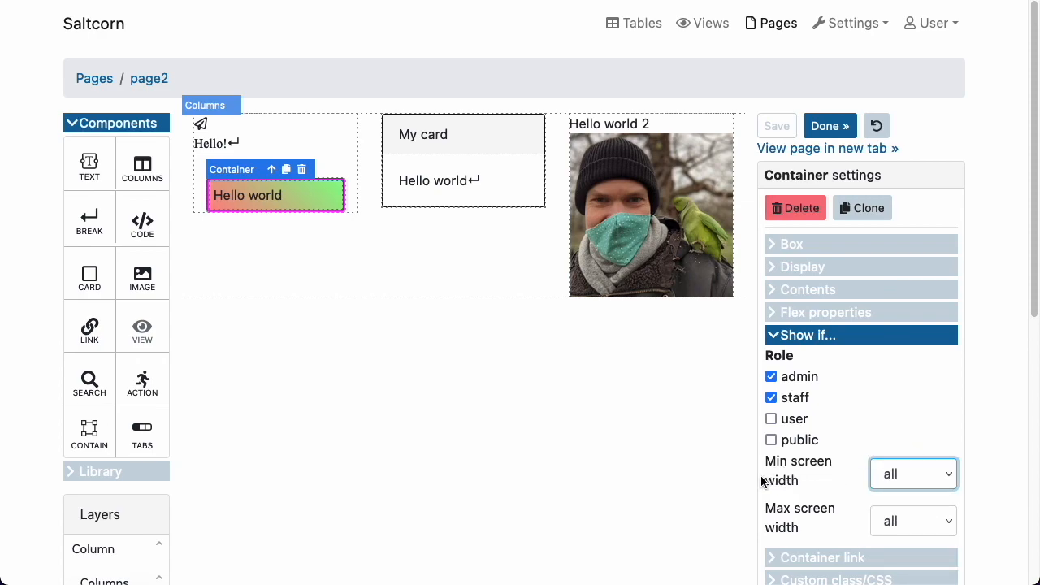
left_click(918, 520)
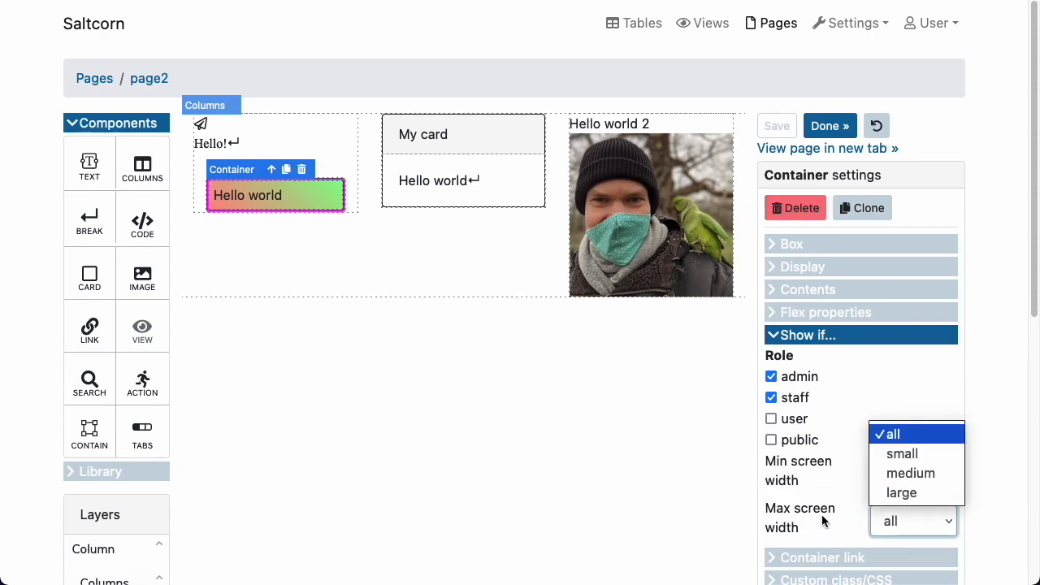
left_click(988, 387)
scroll(972, 470, "down", 2)
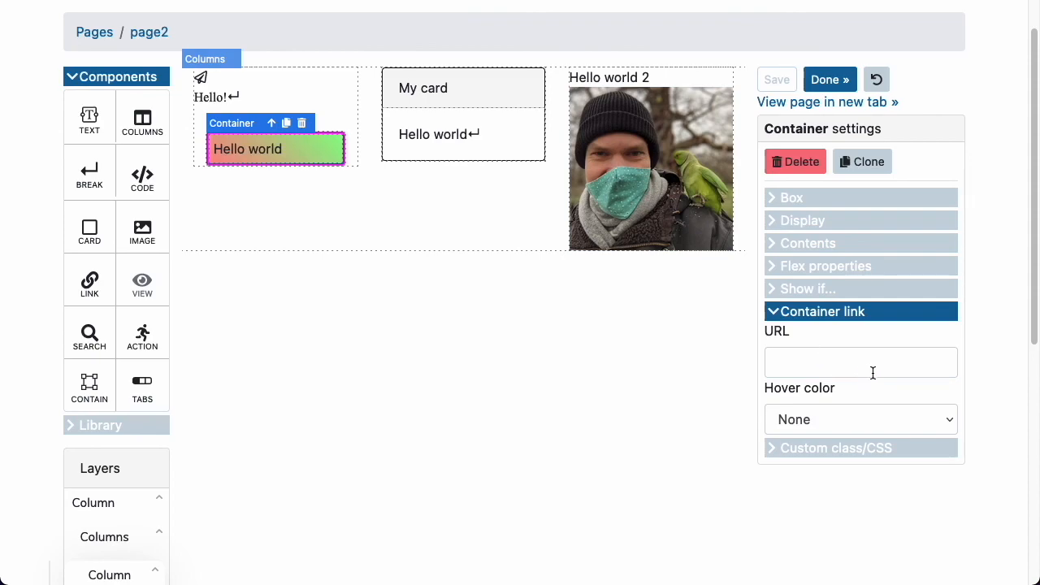
left_click(838, 448)
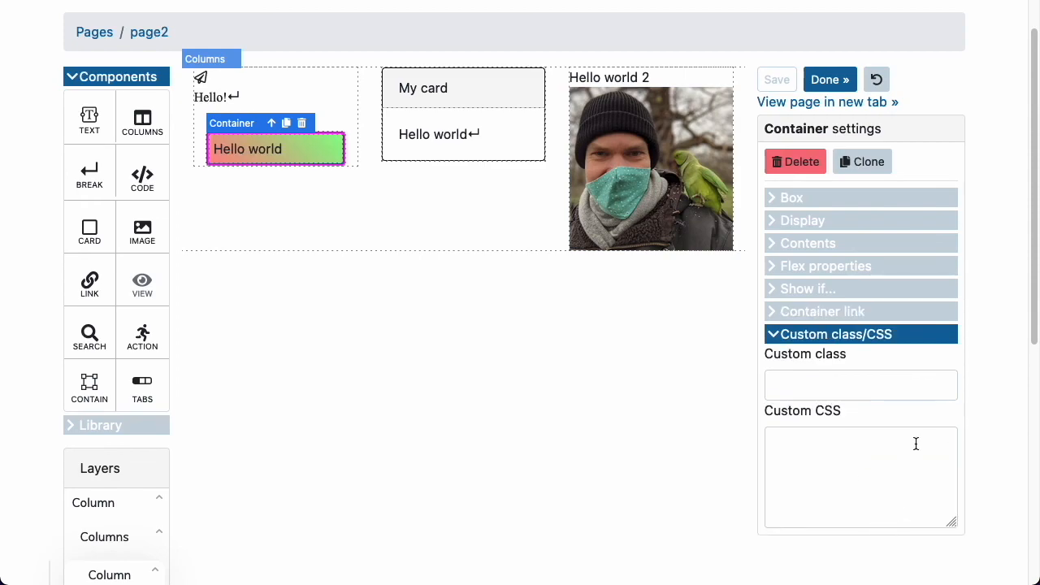
scroll(925, 418, "down", 1)
scroll(926, 420, "up", 2)
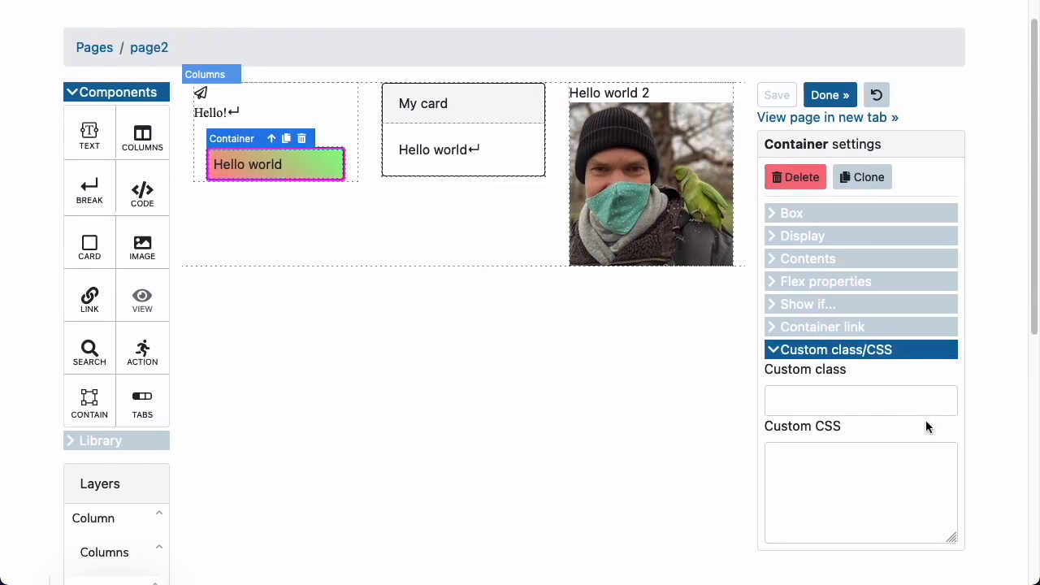
left_click(878, 400)
left_click(852, 469)
left_click(873, 383)
left_click(857, 395)
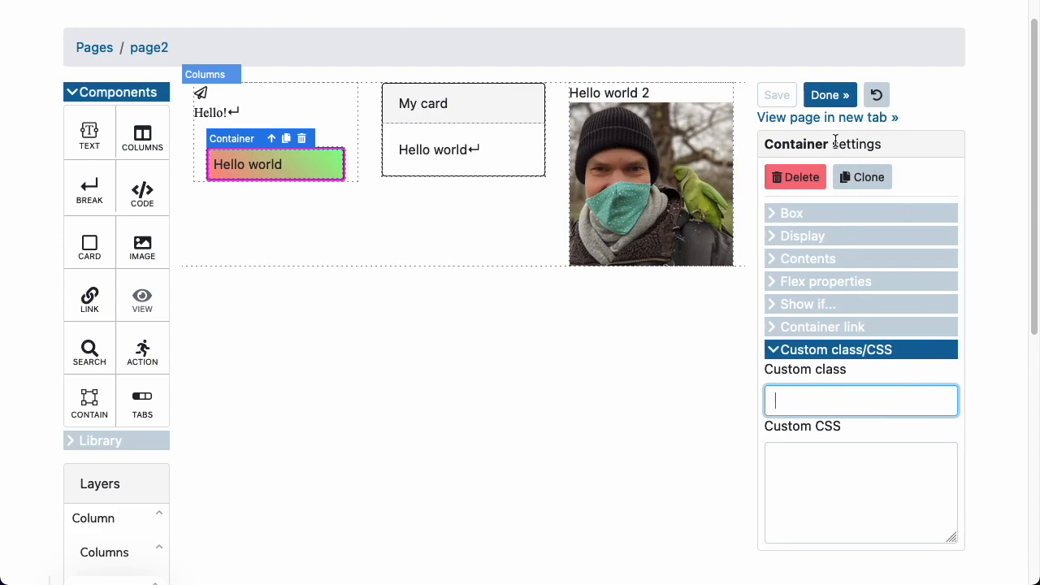
View the rendered page2 and bring up the site's settings options.
left_click(772, 96)
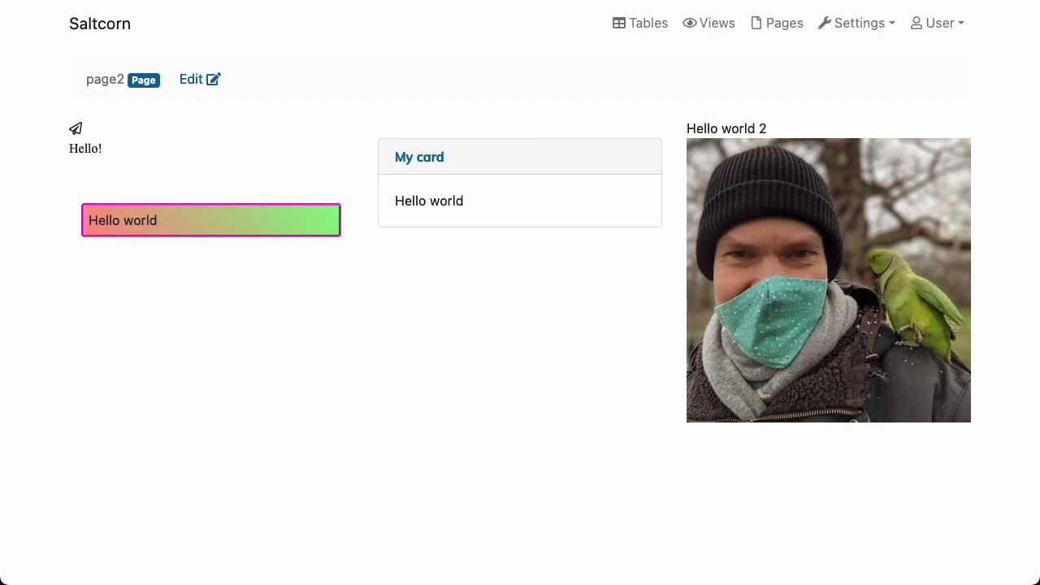
left_click(871, 24)
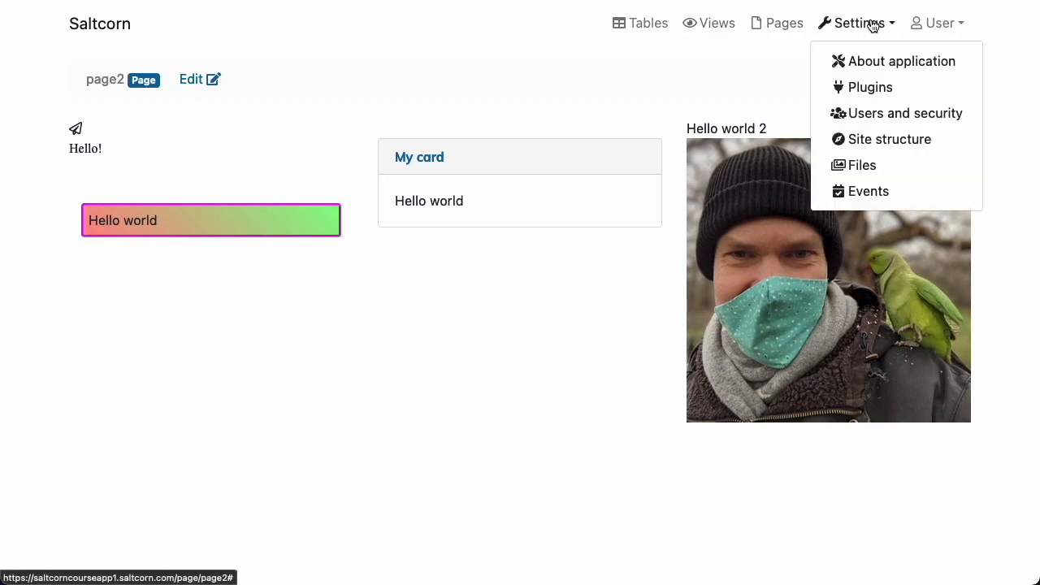